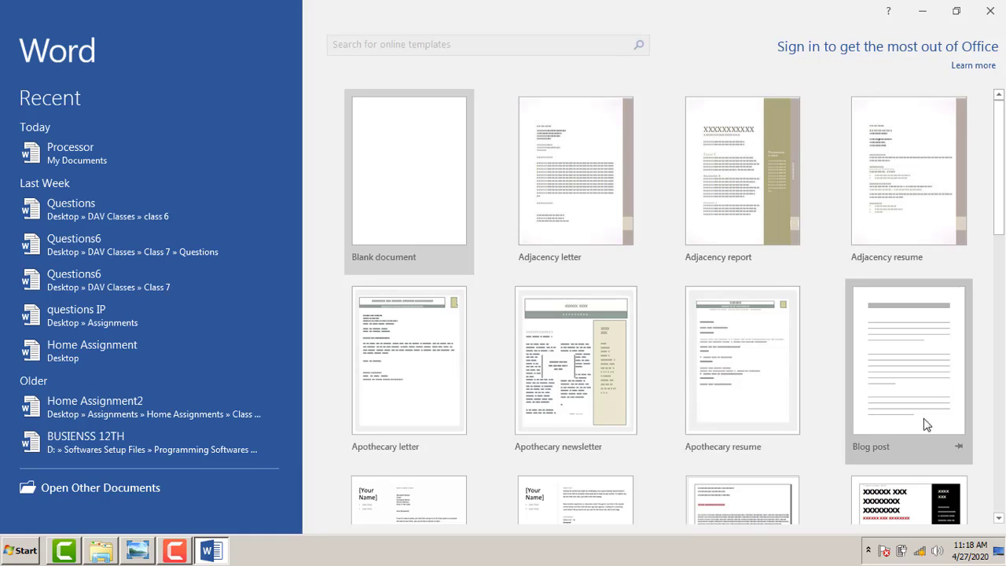
Create a new blank document
{"action": "scroll", "coordinate": [464, 393], "scroll_direction": "down", "scroll_amount": 1}
{"action": "scroll", "coordinate": [481, 404], "scroll_direction": "up", "scroll_amount": 1}
{"action": "left_click", "coordinate": [422, 188]}
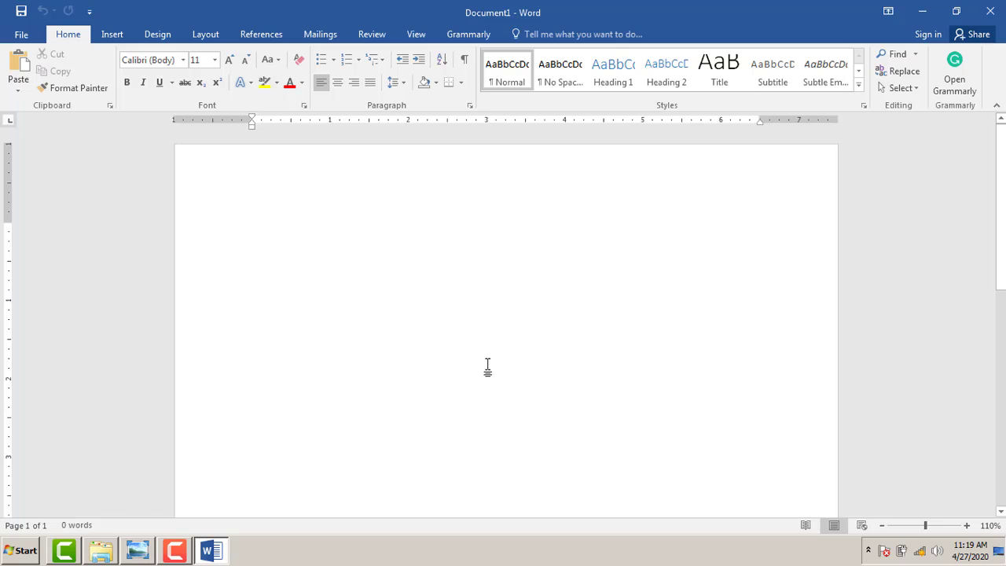
Insert a table with 3 columns and 5 rows, keeping the automatic fixed column width
{"action": "left_click", "coordinate": [112, 35]}
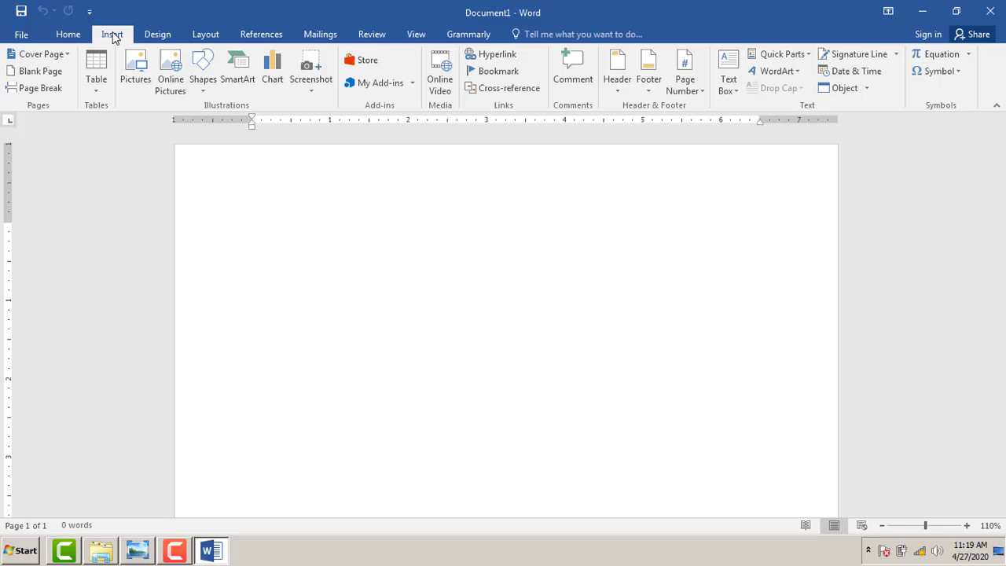
{"action": "left_click", "coordinate": [95, 94]}
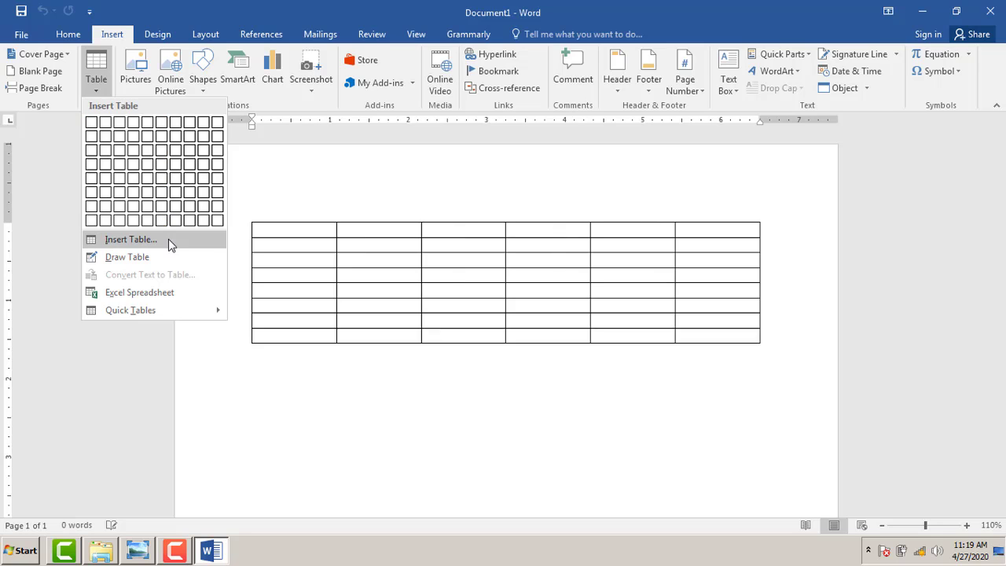
{"action": "left_click", "coordinate": [123, 243]}
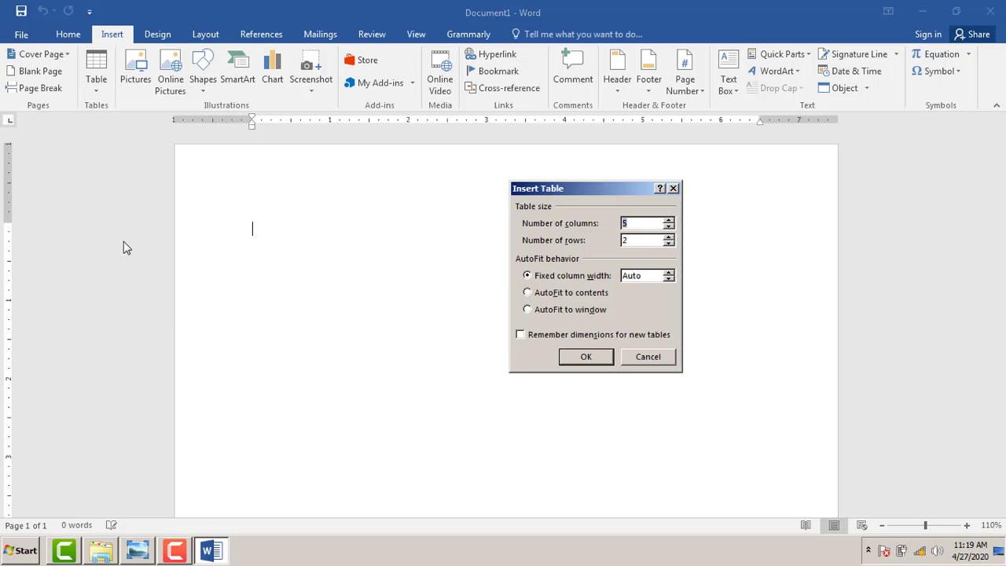
{"action": "left_click_drag", "start_coordinate": [552, 194], "coordinate": [254, 186]}
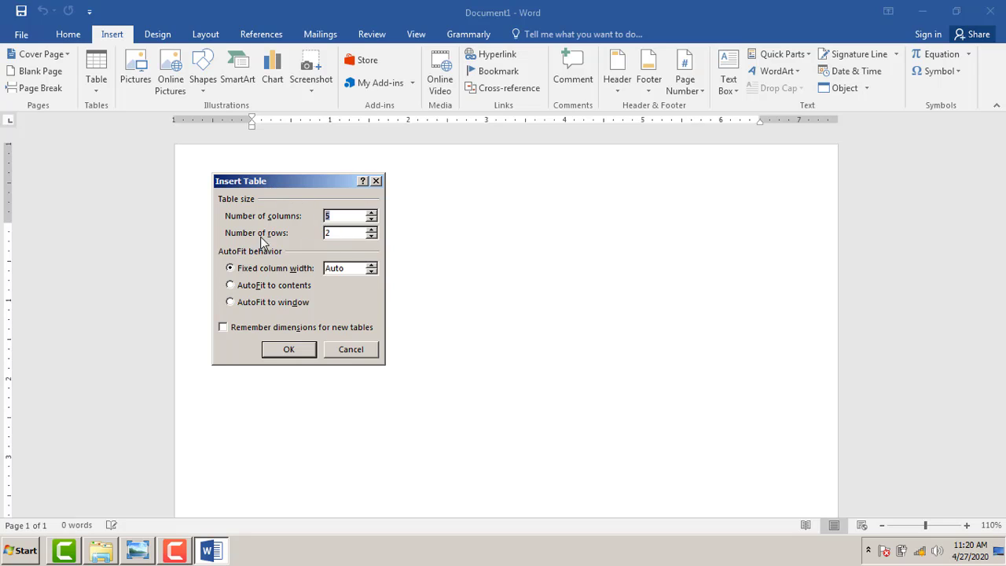
{"action": "double_click", "coordinate": [334, 236]}
{"action": "double_click", "coordinate": [331, 216]}
{"action": "left_click_drag", "start_coordinate": [325, 182], "coordinate": [512, 248]}
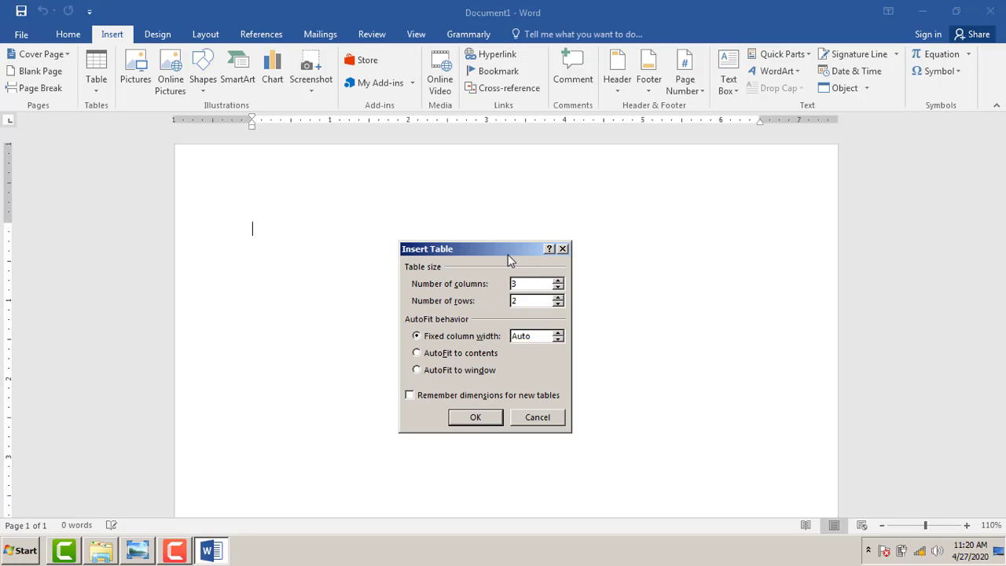
{"action": "left_click", "coordinate": [527, 303]}
{"action": "left_click_drag", "start_coordinate": [527, 302], "coordinate": [496, 306]}
{"action": "type", "text": "5"}
{"action": "left_click", "coordinate": [476, 417]}
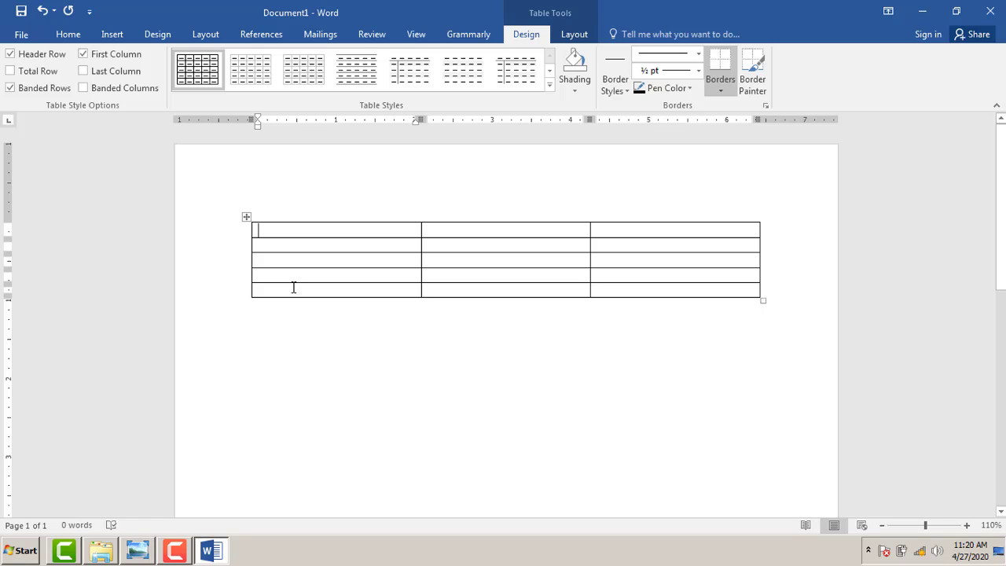
Fill the table's header row with the headings Name, Roll No and Address
{"action": "type", "text": "nA"}
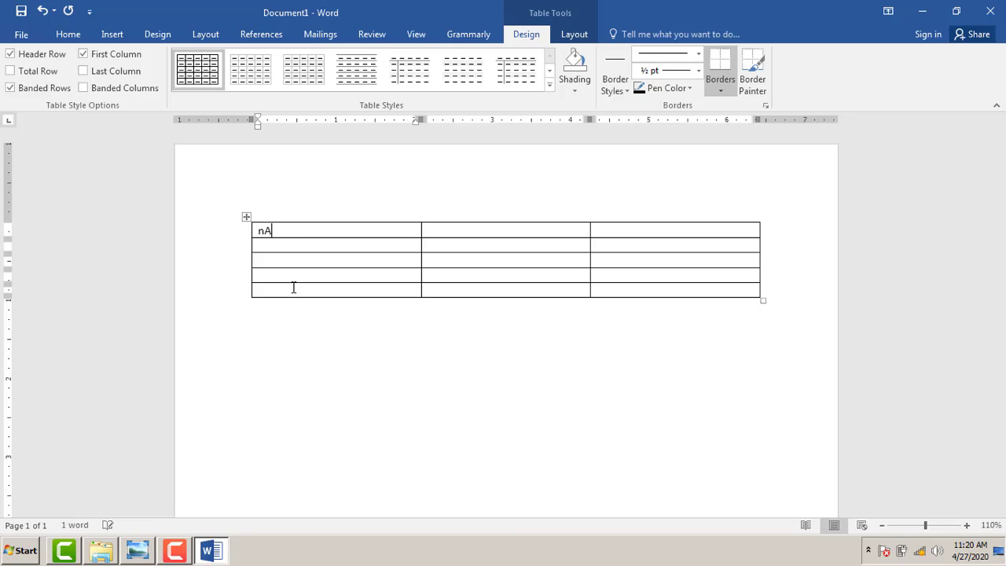
{"action": "type", "text": "ME"}
{"action": "key", "text": "BackSpace"}
{"action": "key", "text": "BackSpace"}
{"action": "key", "text": "BackSpace"}
{"action": "key", "text": "BackSpace"}
{"action": "type", "text": "Name"}
{"action": "key", "text": "Tab"}
{"action": "type", "text": "Roll "}
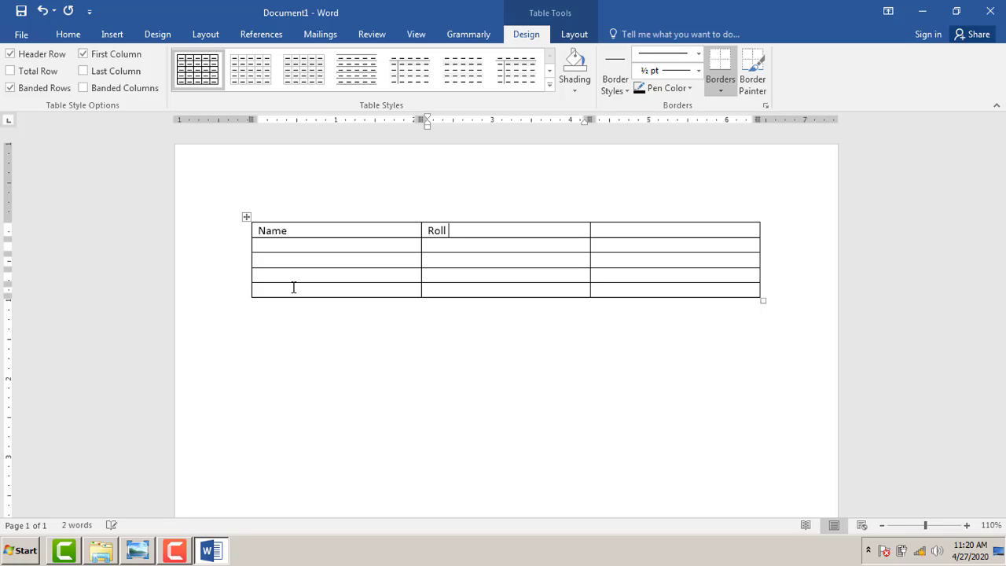
{"action": "type", "text": "No"}
{"action": "key", "text": "Tab"}
{"action": "type", "text": "Address"}
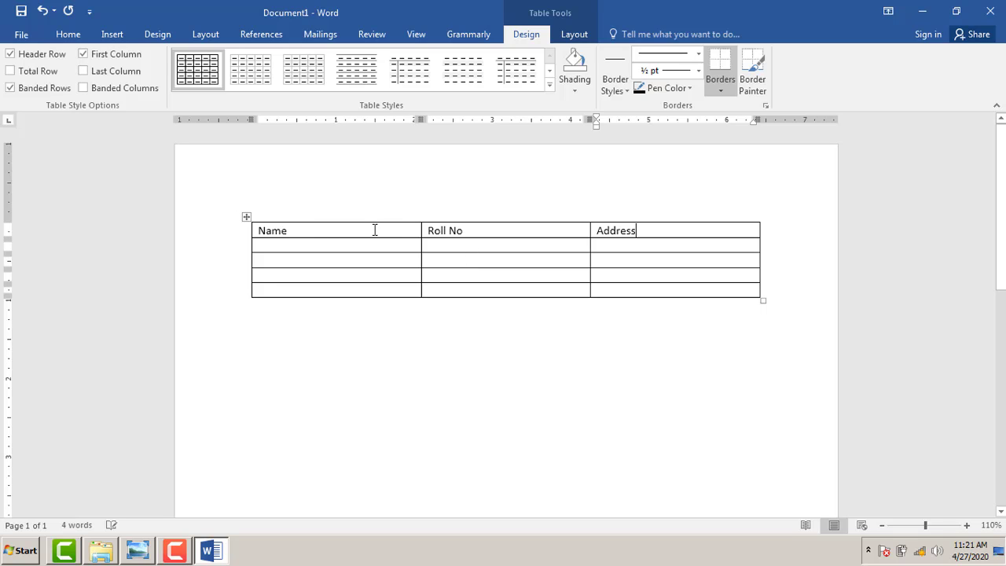
{"action": "left_click", "coordinate": [291, 260]}
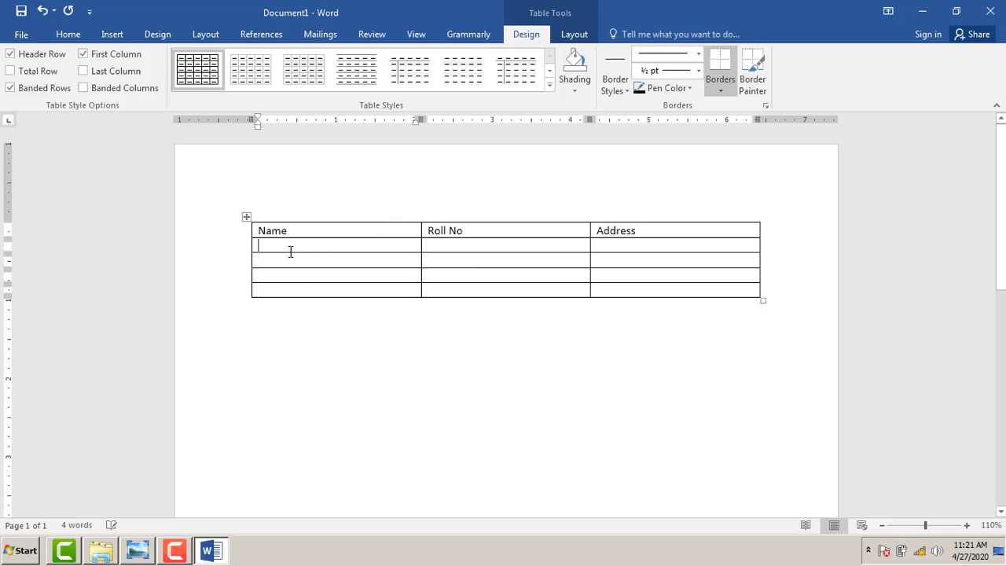
{"action": "left_click", "coordinate": [310, 292]}
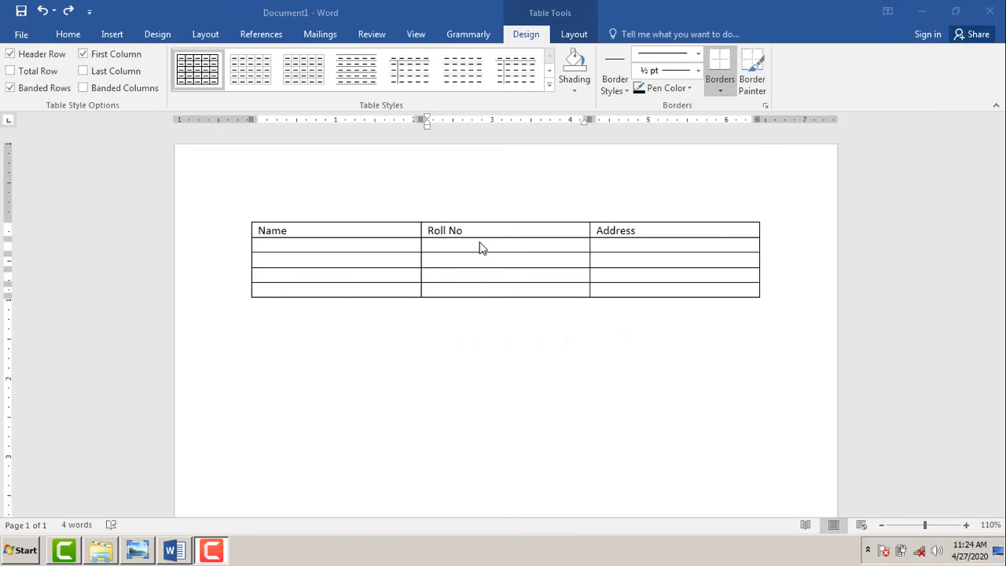
Replace the second column's heading with Class
{"action": "left_click", "coordinate": [474, 235]}
{"action": "key", "text": "BackSpace"}
{"action": "key", "text": "BackSpace"}
{"action": "key", "text": "BackSpace"}
{"action": "key", "text": "BackSpace"}
{"action": "key", "text": "BackSpace"}
{"action": "key", "text": "BackSpace"}
{"action": "key", "text": "BackSpace"}
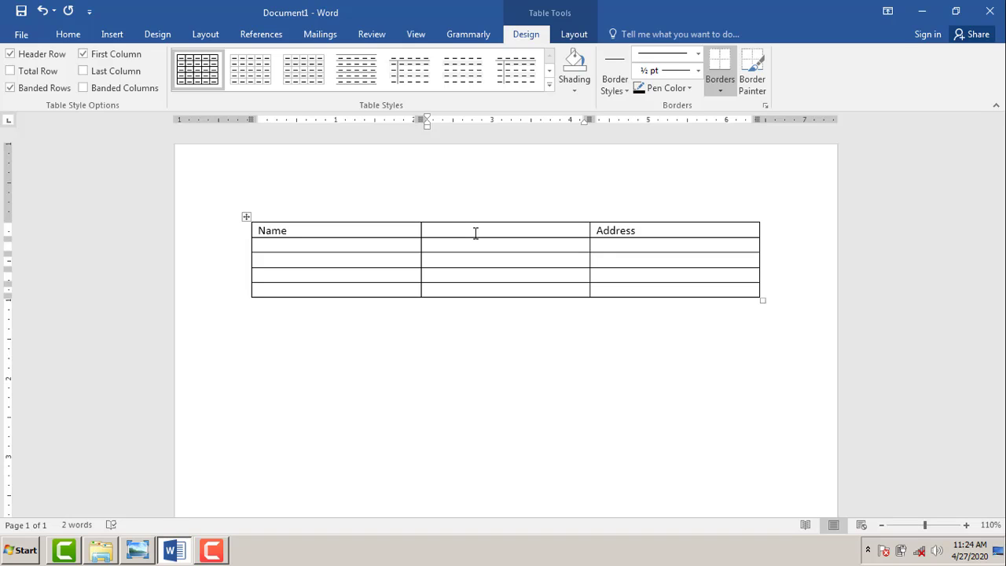
{"action": "type", "text": "Class"}
Replace the third column's heading with Roll No
{"action": "left_click_drag", "start_coordinate": [652, 230], "coordinate": [585, 230]}
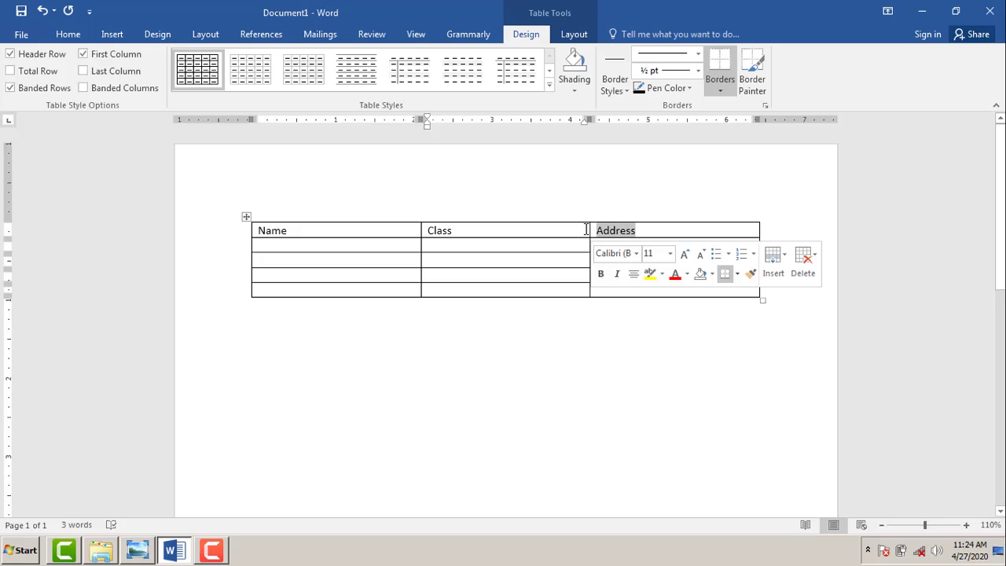
{"action": "type", "text": "Roll"}
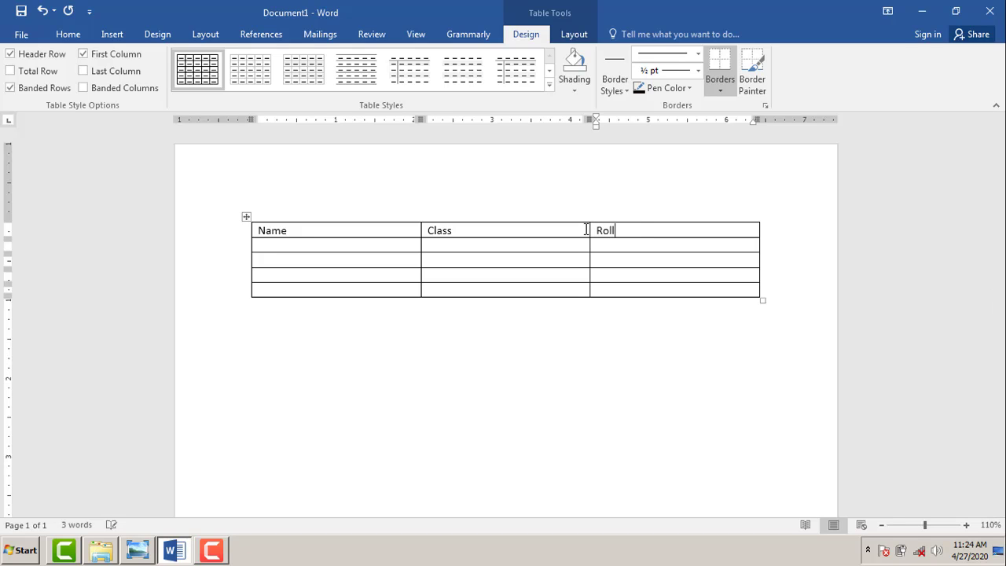
{"action": "type", "text": " No"}
{"action": "left_click", "coordinate": [687, 379]}
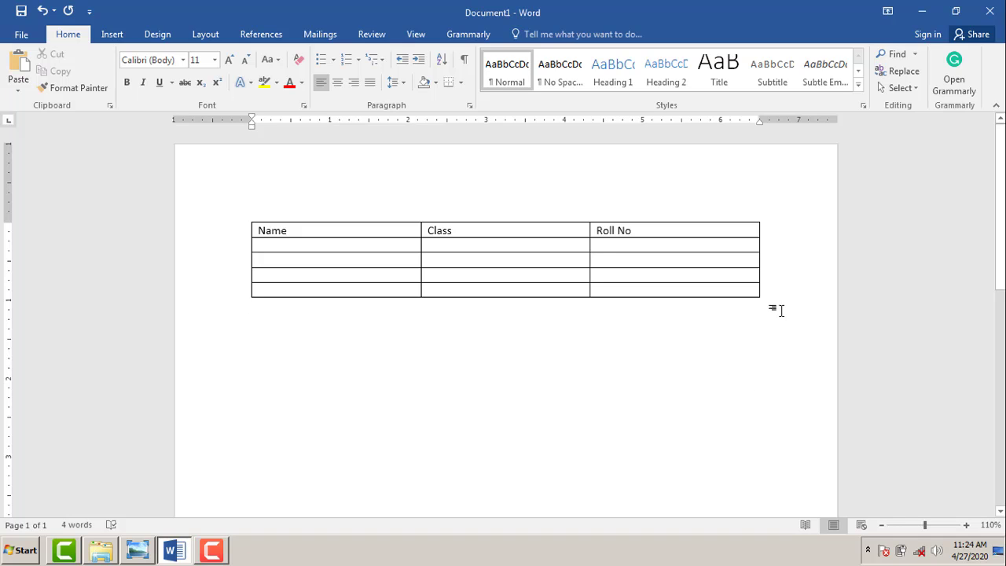
Try adding a column at the table's right edge, and undo it
{"action": "mouse_move", "coordinate": [761, 220]}
{"action": "left_click", "coordinate": [761, 217]}
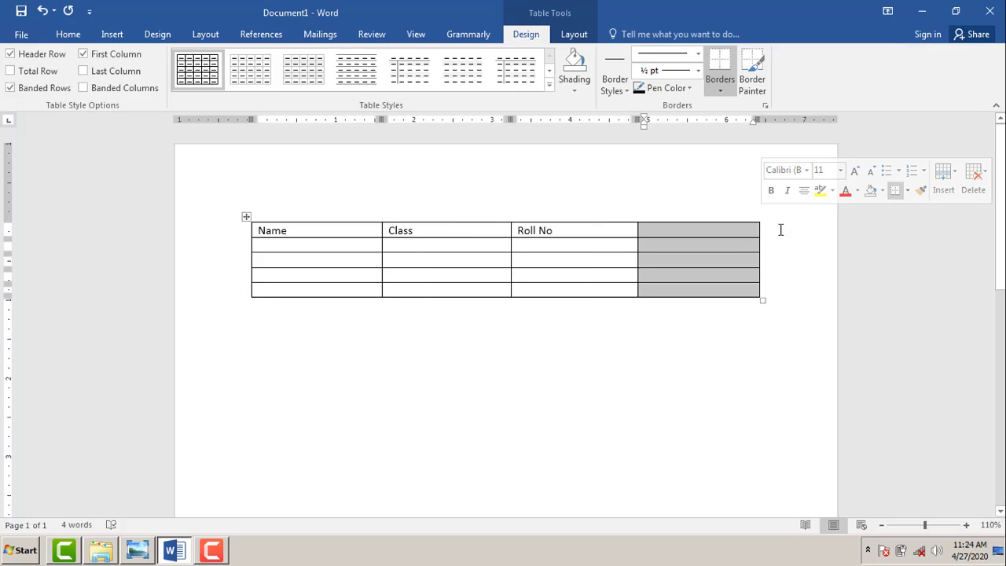
{"action": "key", "text": "ctrl+z"}
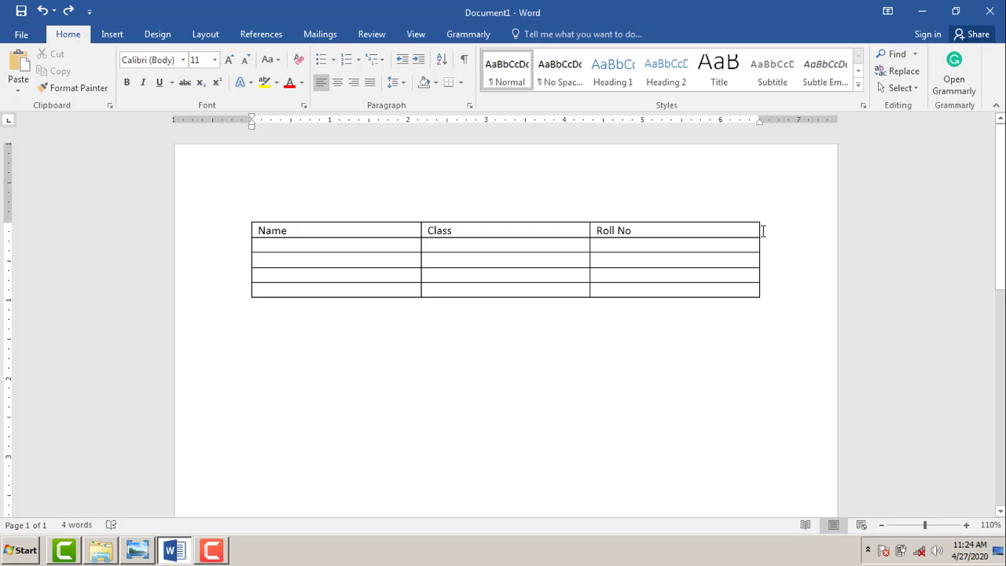
{"action": "mouse_move", "coordinate": [763, 219]}
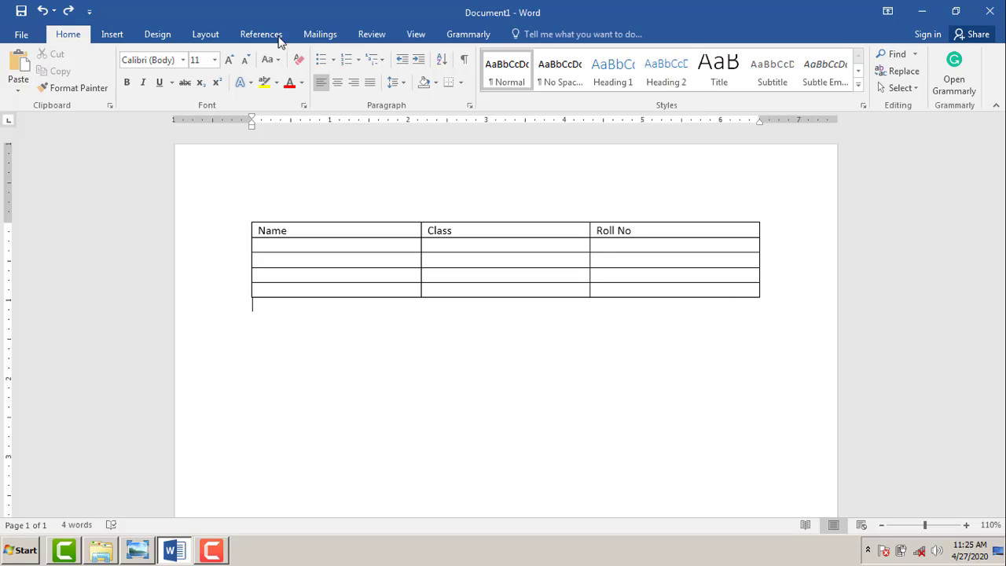
Insert a column to the right of the Roll No column and head it Address
{"action": "left_click", "coordinate": [291, 244]}
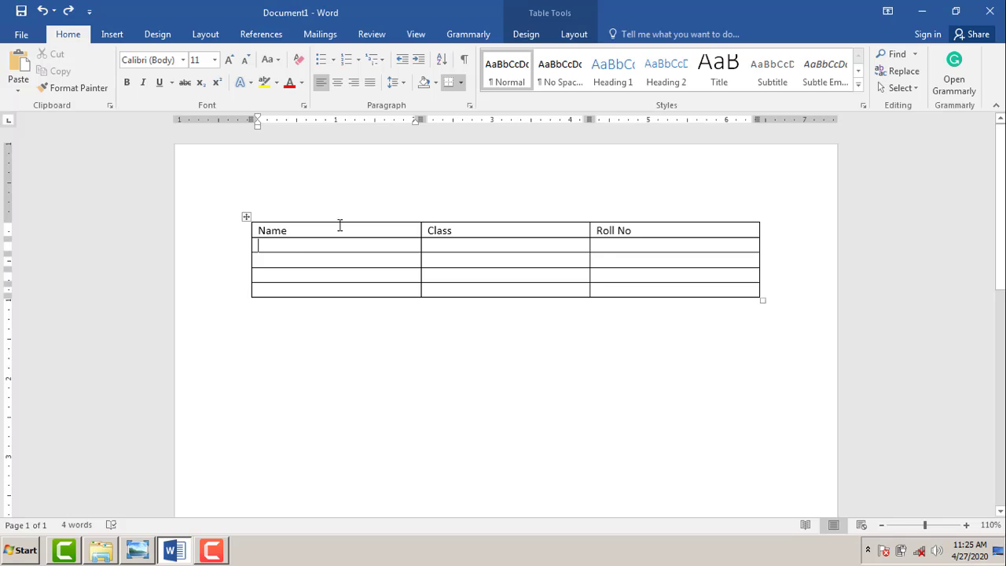
{"action": "left_click", "coordinate": [575, 35]}
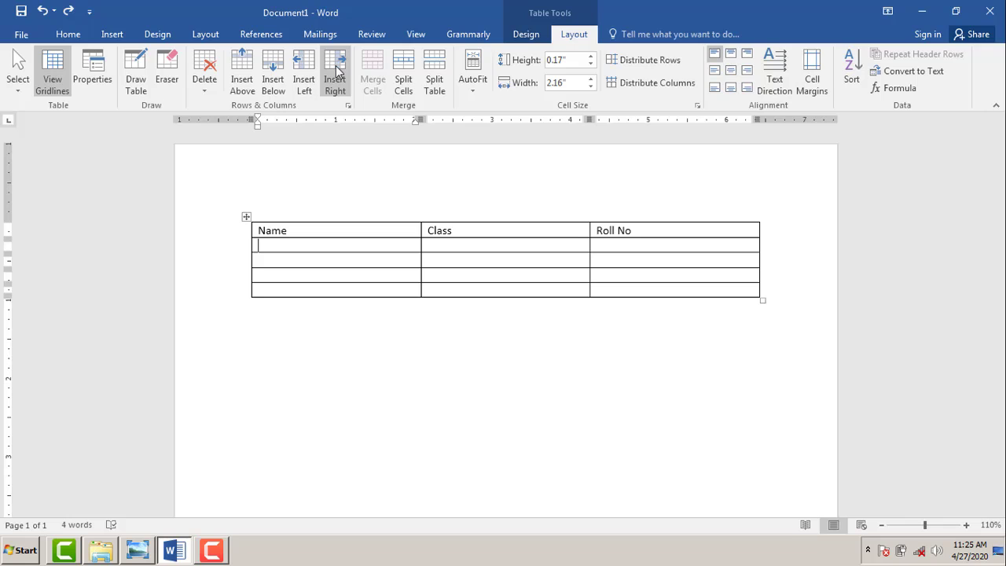
{"action": "left_click", "coordinate": [625, 244]}
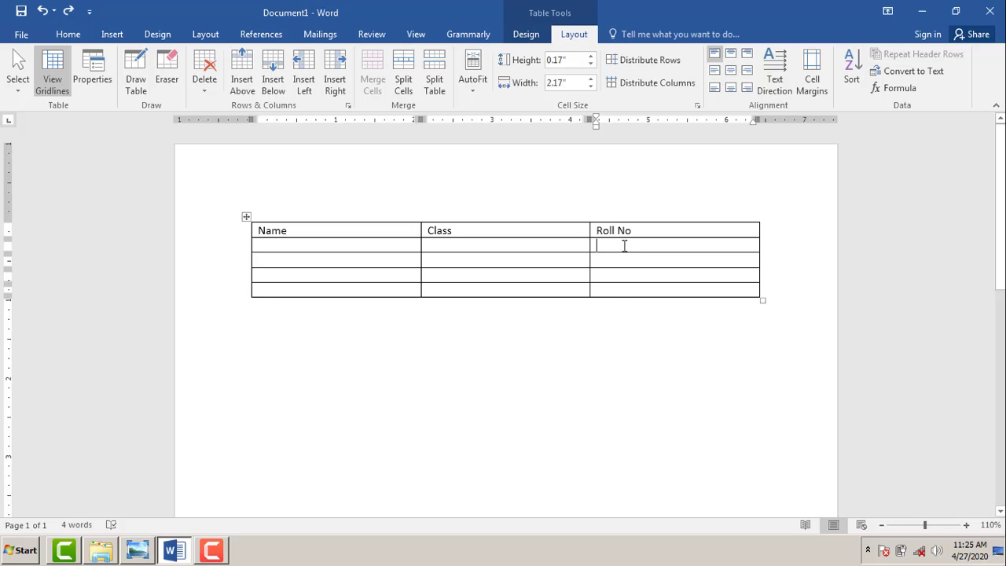
{"action": "left_click", "coordinate": [717, 231]}
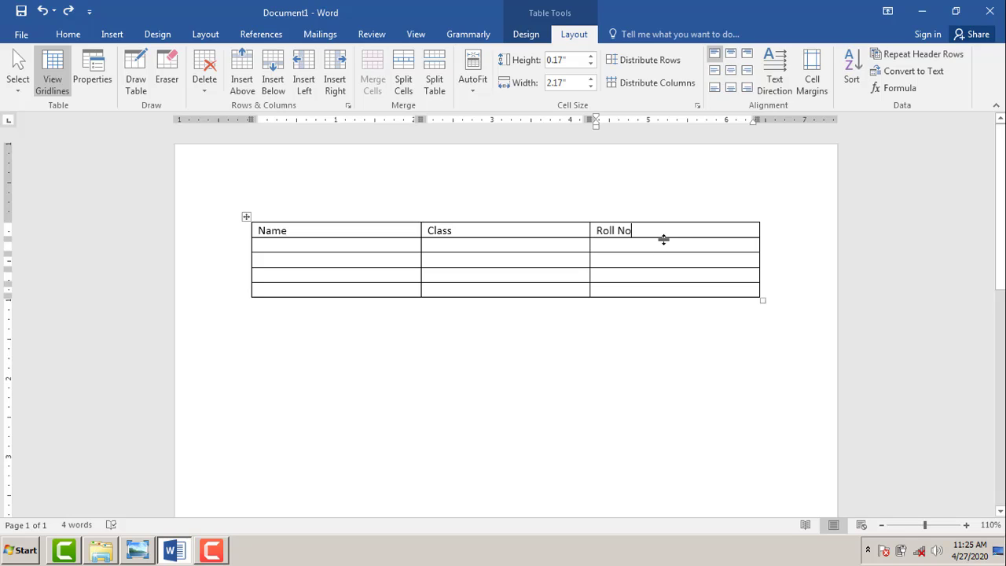
{"action": "left_click", "coordinate": [337, 79]}
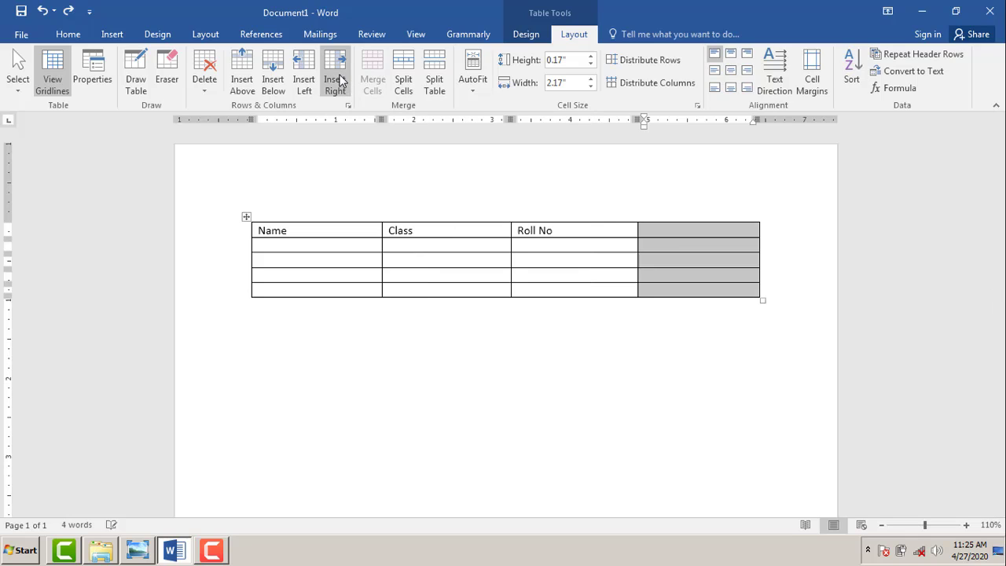
{"action": "left_click", "coordinate": [679, 228]}
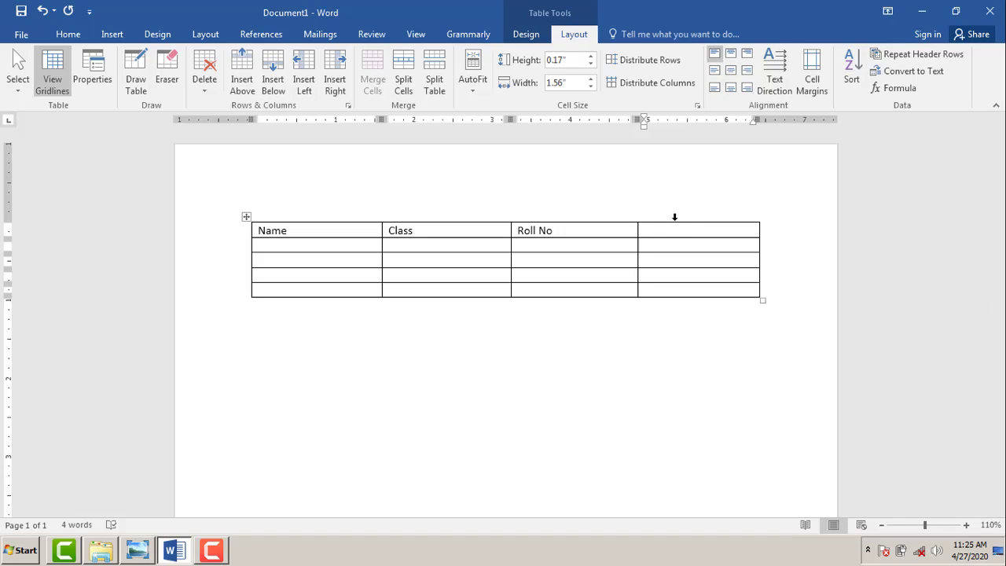
{"action": "type", "text": "Address"}
Undo the Address heading and the column insertion
{"action": "mouse_move", "coordinate": [640, 215]}
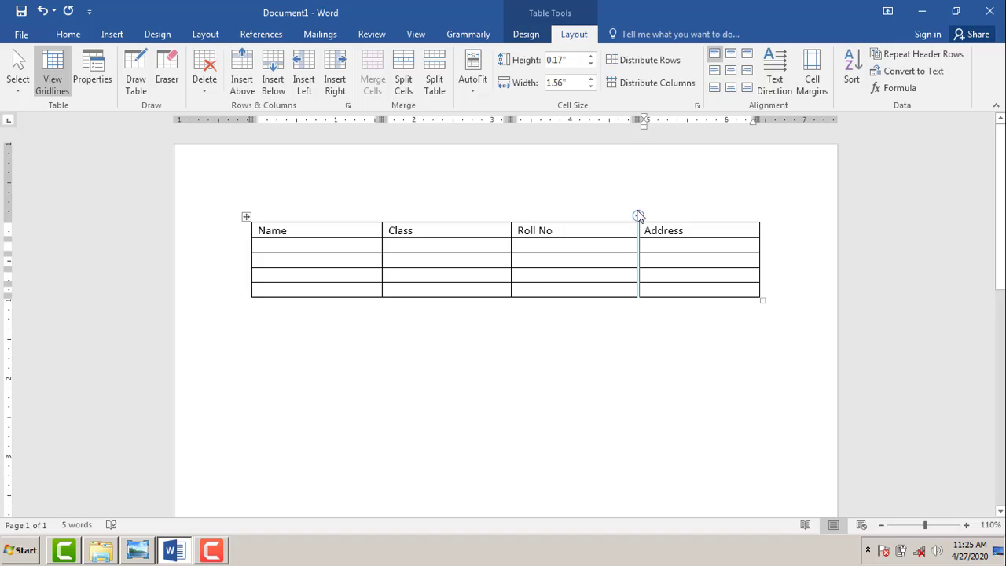
{"action": "key", "text": "ctrl+z"}
{"action": "key", "text": "ctrl+z"}
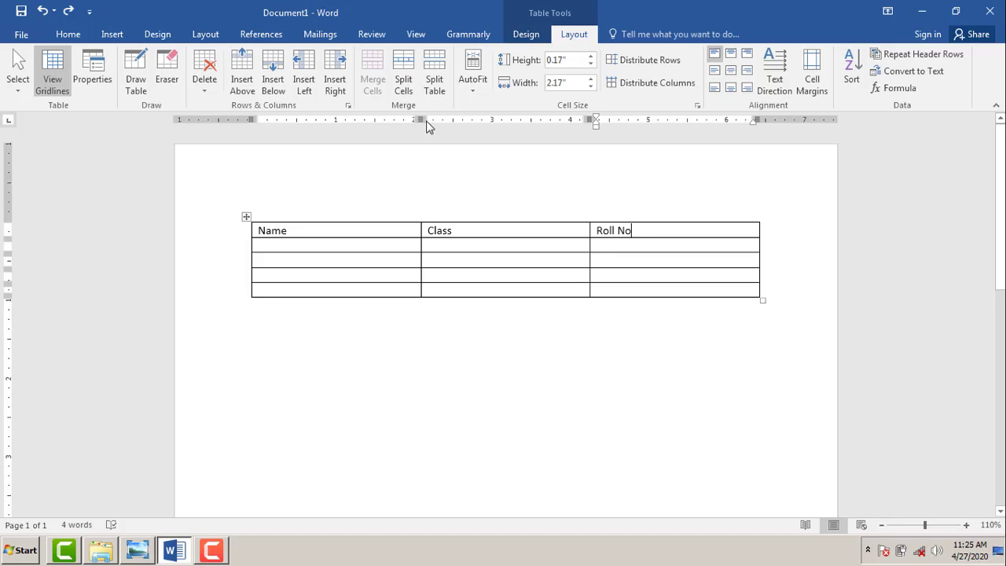
Add a new column to the right of Roll No and enter Address as its heading
{"action": "left_click", "coordinate": [337, 71]}
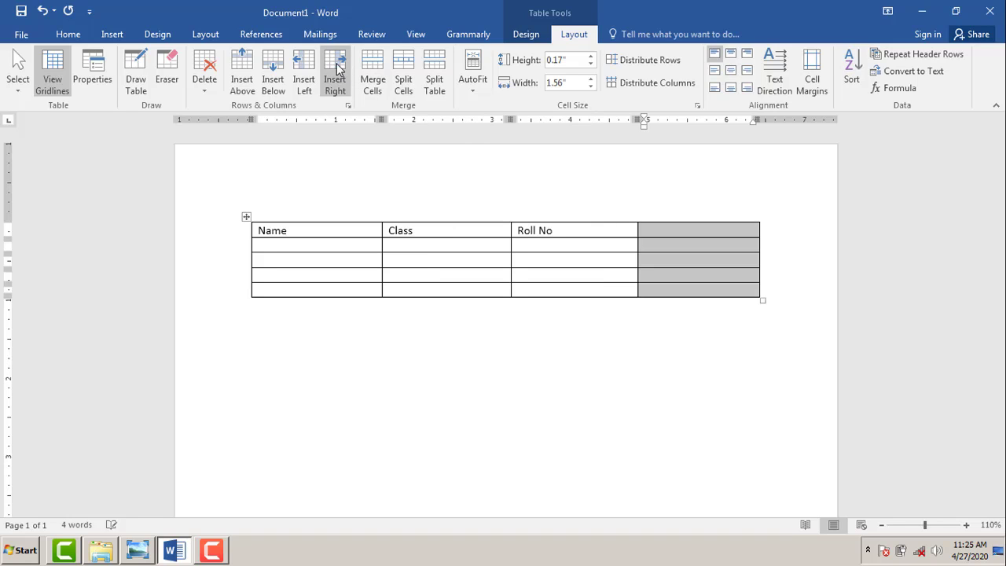
{"action": "left_click", "coordinate": [549, 433]}
{"action": "left_click", "coordinate": [688, 228]}
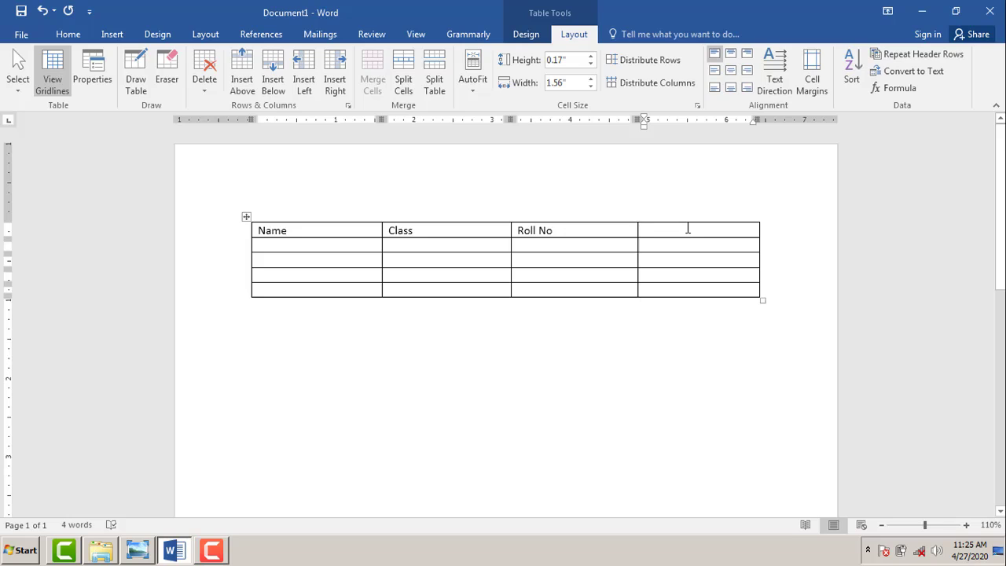
{"action": "type", "text": "S"}
{"action": "key", "text": "BackSpace"}
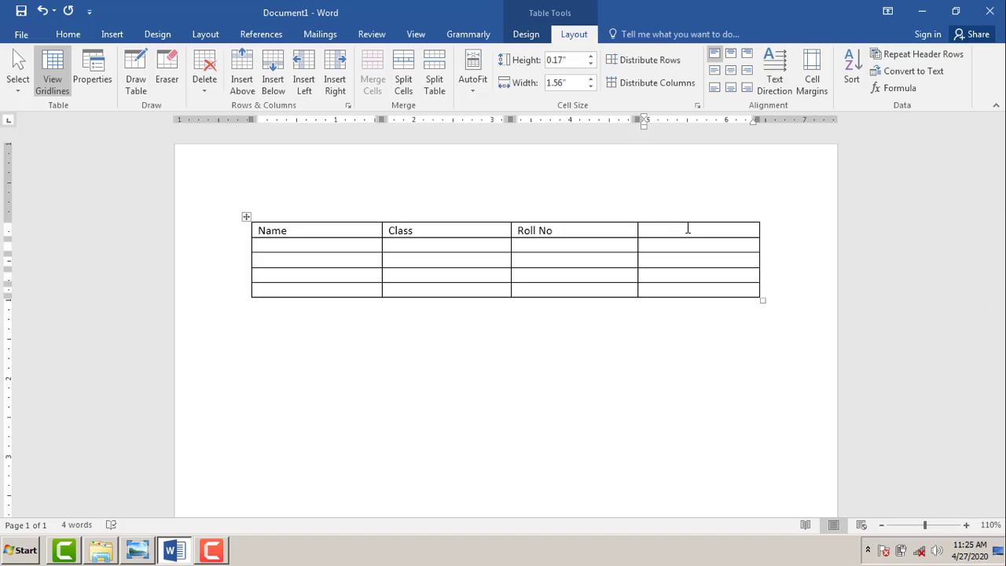
{"action": "type", "text": "Address"}
{"action": "left_click", "coordinate": [660, 245]}
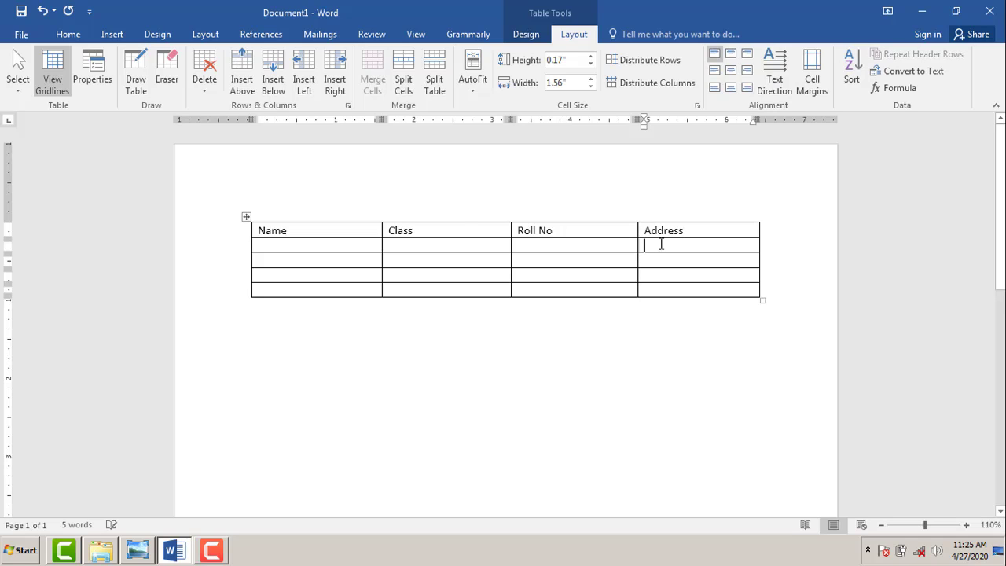
Insert five rows below the table's last row
{"action": "left_click", "coordinate": [542, 247]}
{"action": "left_click", "coordinate": [331, 290]}
{"action": "left_click", "coordinate": [272, 65]}
{"action": "left_click", "coordinate": [272, 63]}
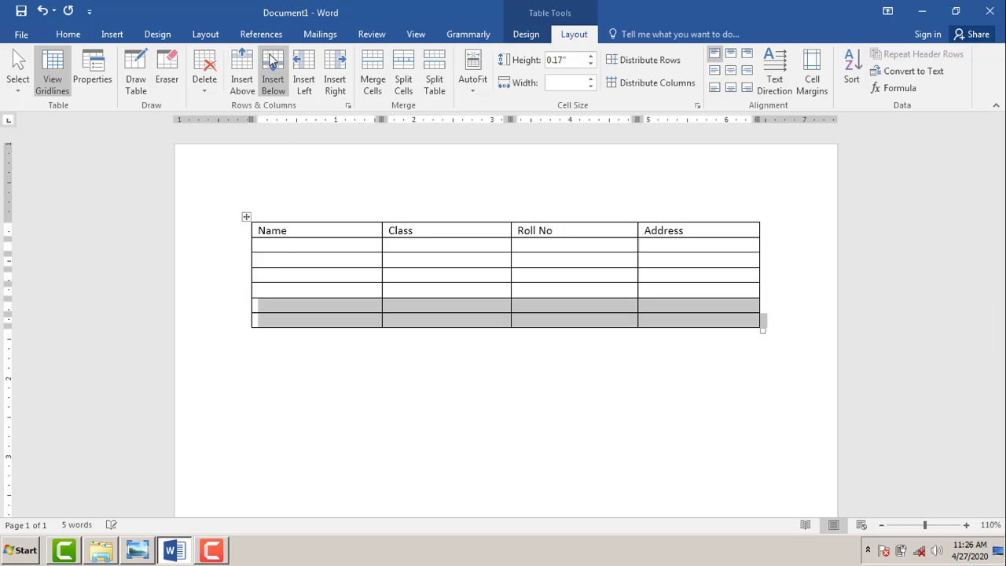
{"action": "left_click", "coordinate": [273, 63]}
{"action": "left_click", "coordinate": [272, 63]}
{"action": "left_click", "coordinate": [272, 63]}
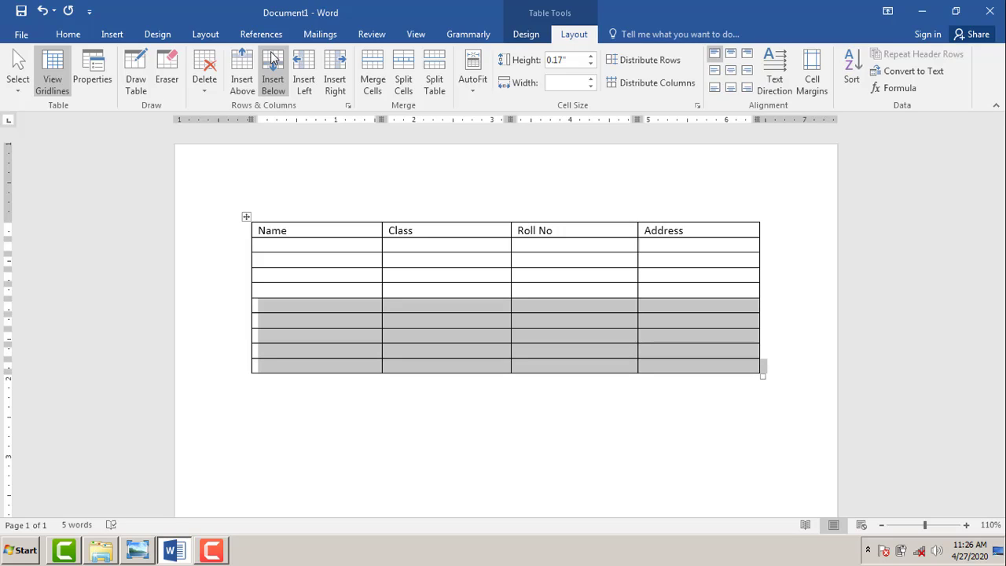
Undo the five row insertions and place the cursor in the Name header cell
{"action": "key", "text": "ctrl+z"}
{"action": "key", "text": "ctrl+z"}
{"action": "key", "text": "ctrl+z"}
{"action": "key", "text": "ctrl+z"}
{"action": "key", "text": "ctrl+z"}
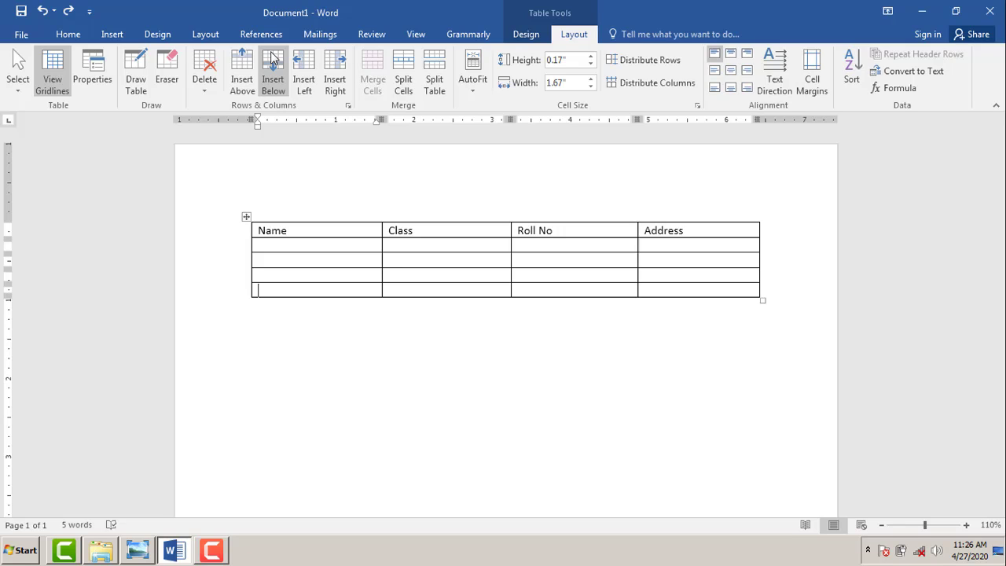
{"action": "left_click", "coordinate": [330, 230]}
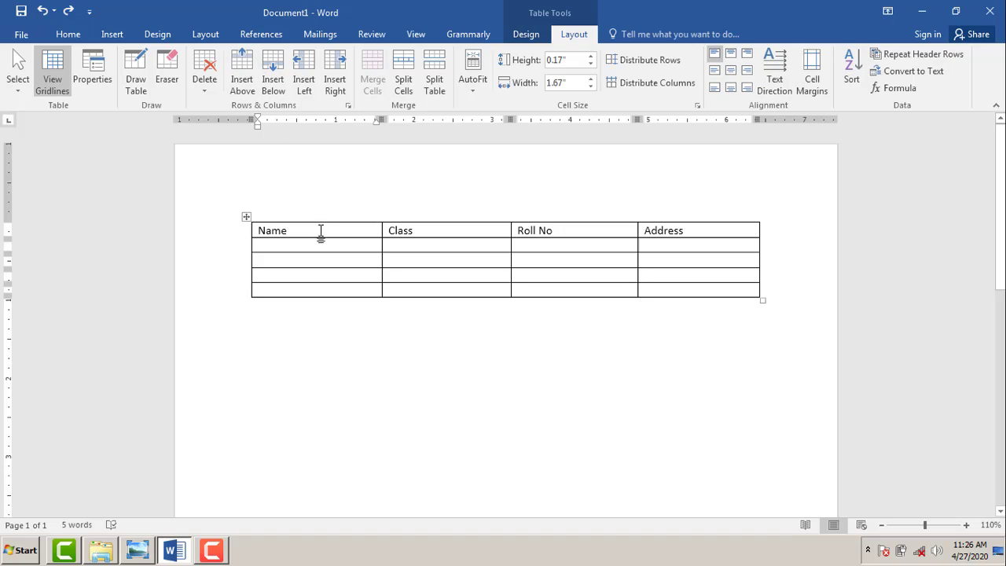
Insert a row above the header row and undo the insertion
{"action": "left_click", "coordinate": [242, 71]}
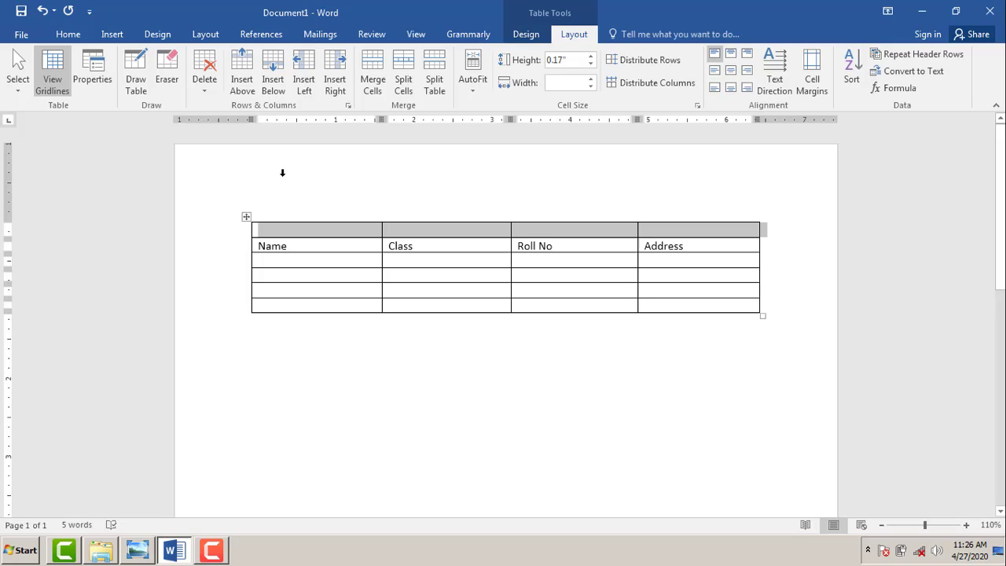
{"action": "key", "text": "ctrl+z"}
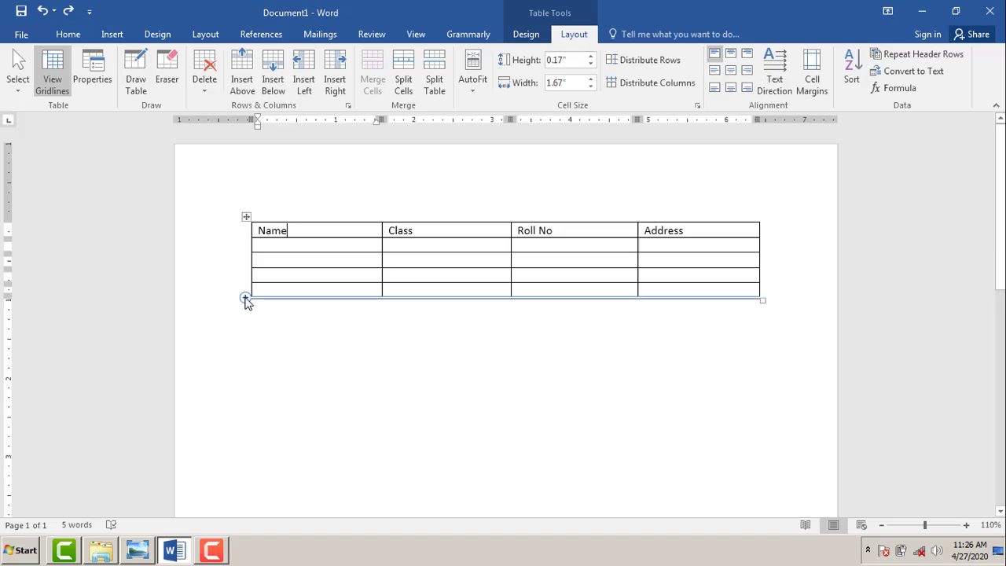
Add four empty rows below the table's last row
{"action": "left_click", "coordinate": [246, 299]}
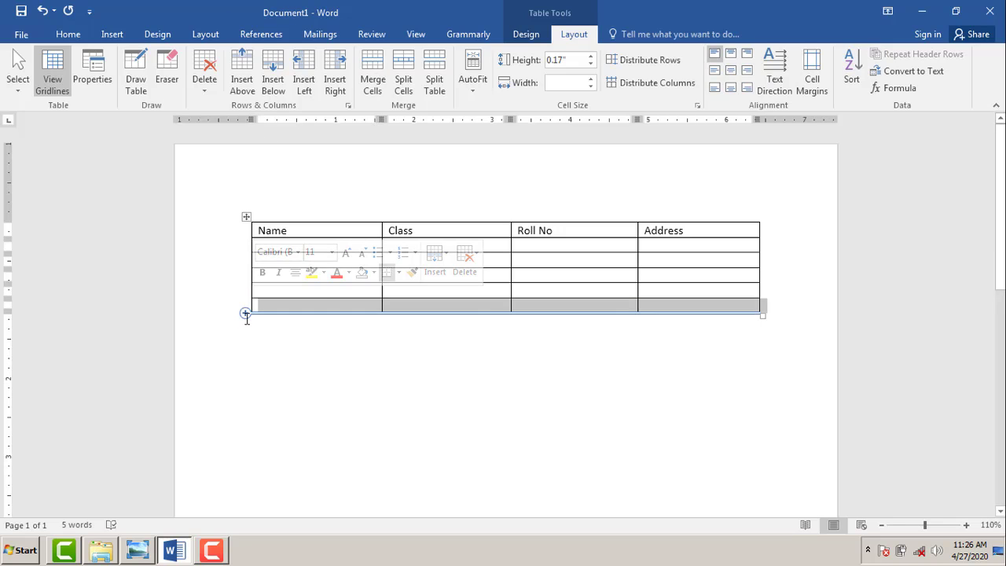
{"action": "left_click", "coordinate": [245, 313]}
{"action": "left_click", "coordinate": [245, 327]}
{"action": "left_click", "coordinate": [246, 342]}
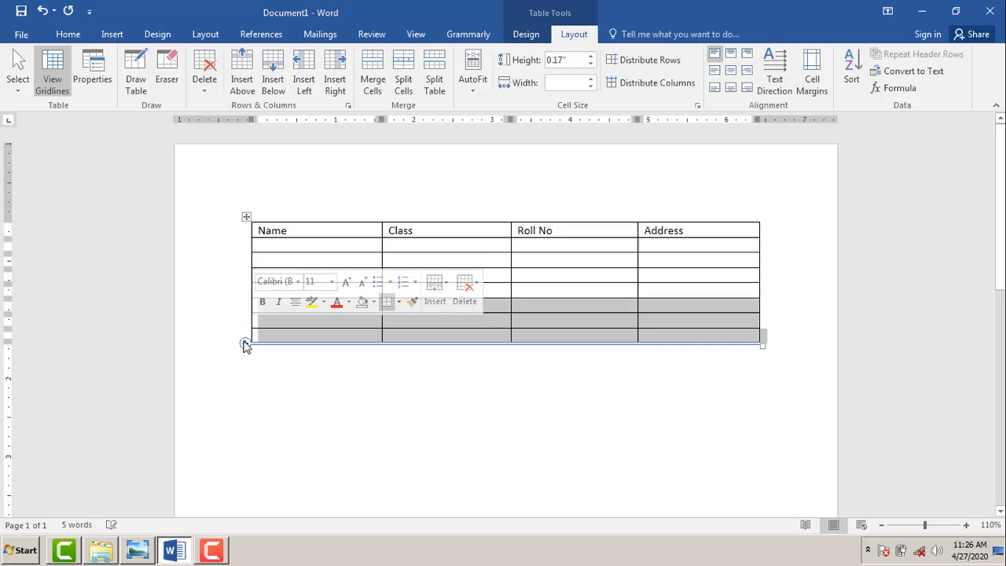
{"action": "left_click", "coordinate": [764, 233]}
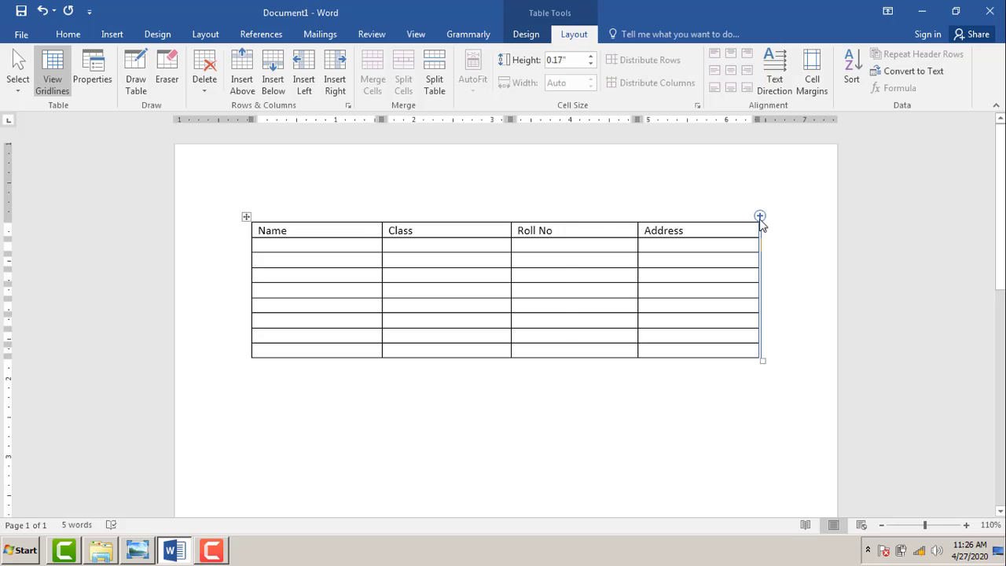
Add three columns to the right of the Address column
{"action": "left_click", "coordinate": [760, 217]}
{"action": "left_click", "coordinate": [760, 217]}
{"action": "left_click", "coordinate": [760, 217]}
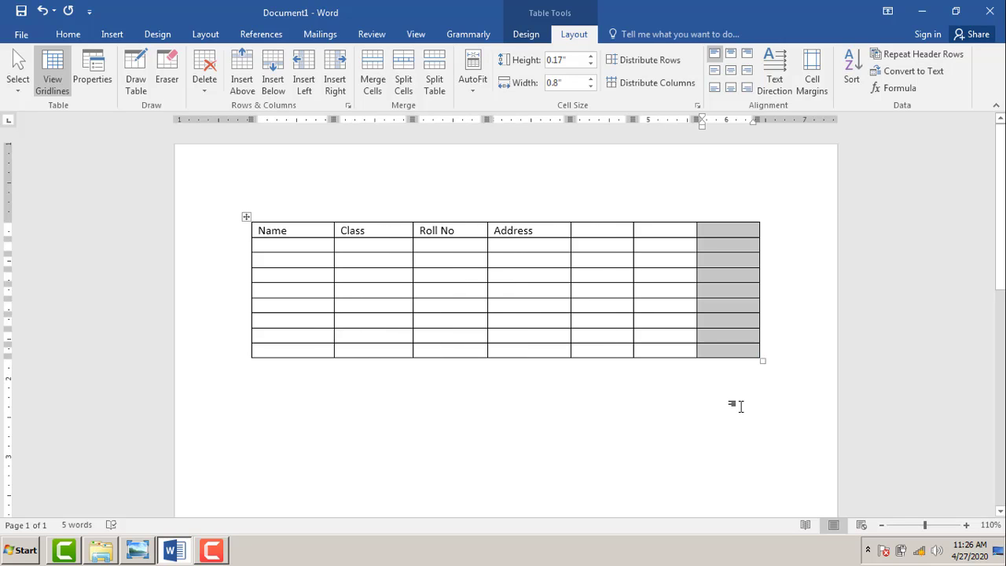
Undo the three column insertions
{"action": "key", "text": "ctrl+z"}
{"action": "key", "text": "ctrl+z"}
{"action": "key", "text": "ctrl+z"}
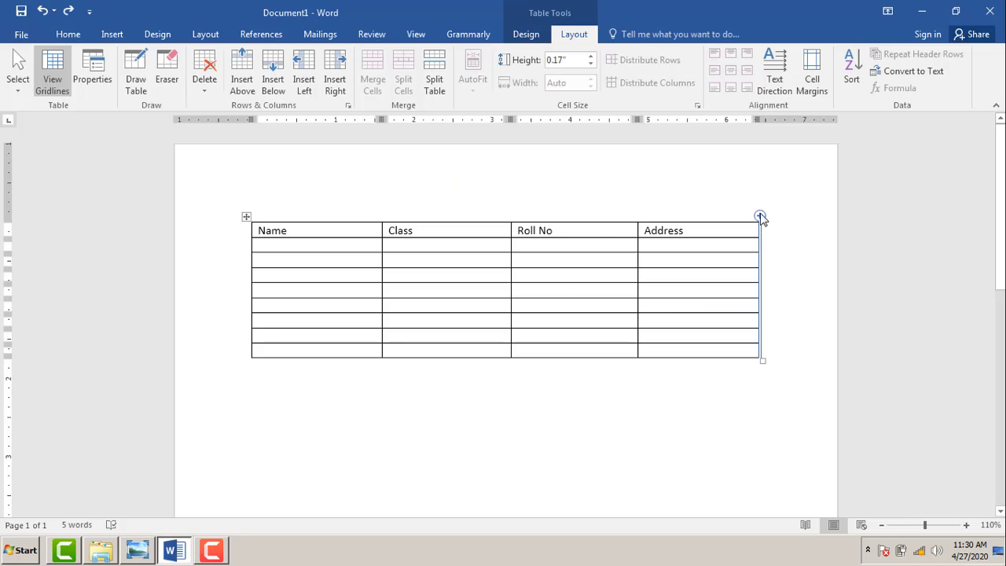
Add one empty column to the right of the Address column
{"action": "left_click", "coordinate": [762, 218]}
{"action": "left_click", "coordinate": [737, 392]}
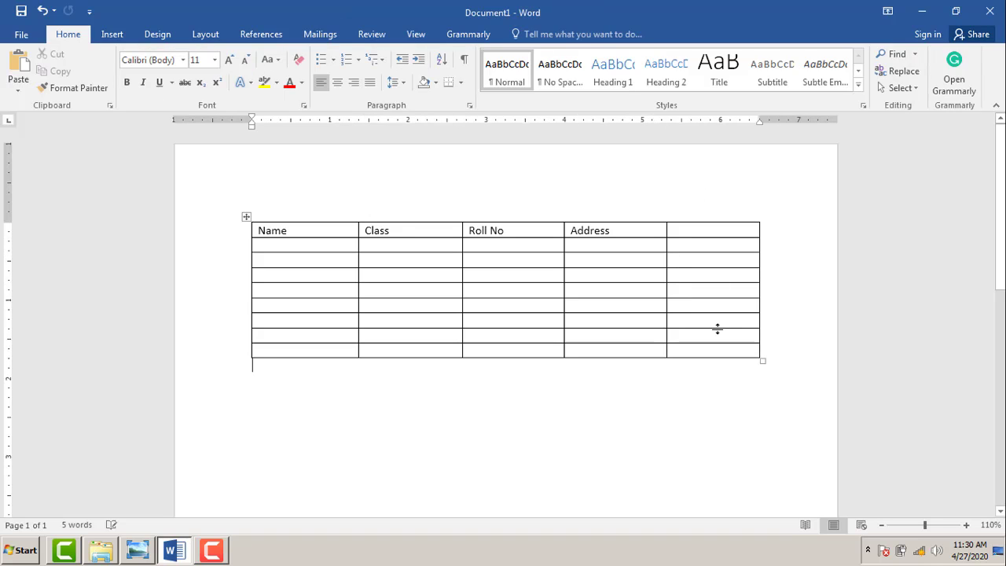
Enter the sample texts fhjgjhg, jhgjh and gfghf in the first three cells below the Address heading
{"action": "left_click", "coordinate": [620, 246]}
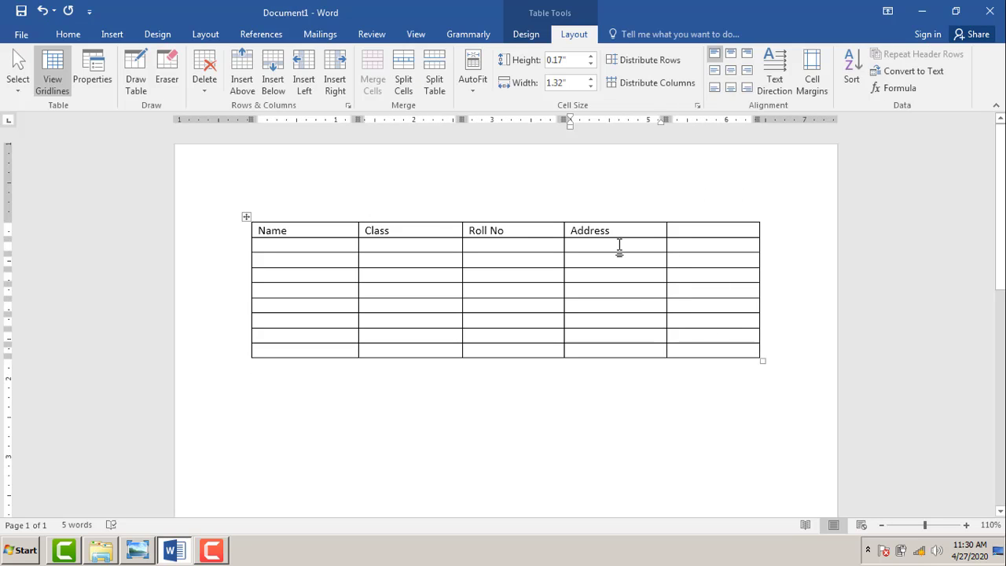
{"action": "type", "text": "fhjgjhg"}
{"action": "type", "text": "gfghf"}
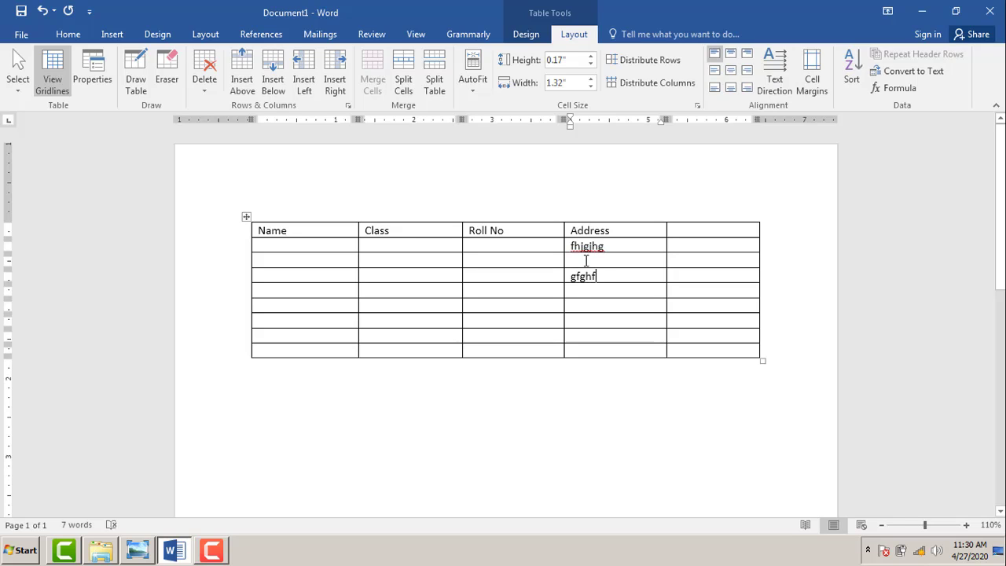
{"action": "left_click", "coordinate": [586, 261]}
{"action": "type", "text": "jhgjh"}
{"action": "left_click", "coordinate": [717, 226]}
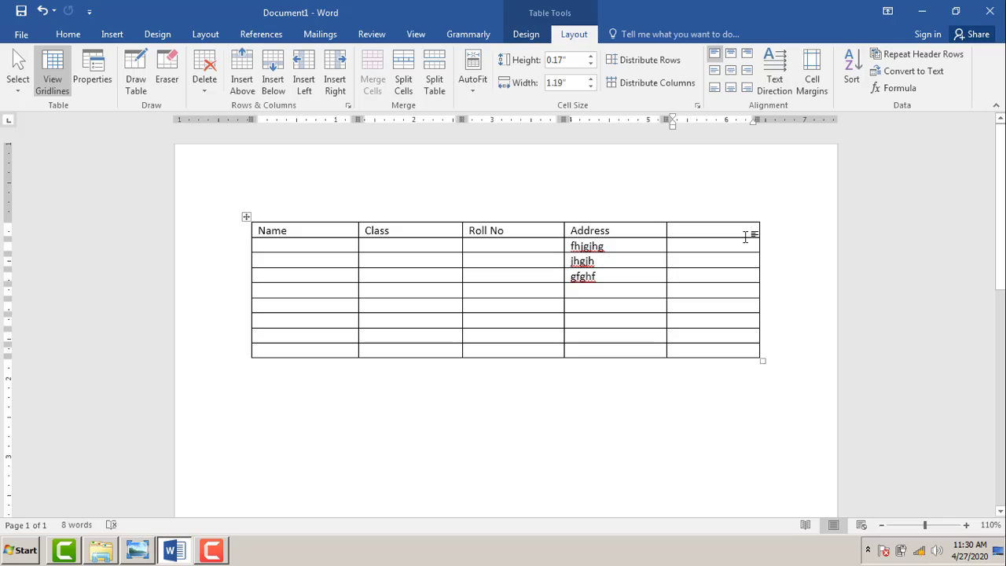
{"action": "key", "text": "ctrl+z"}
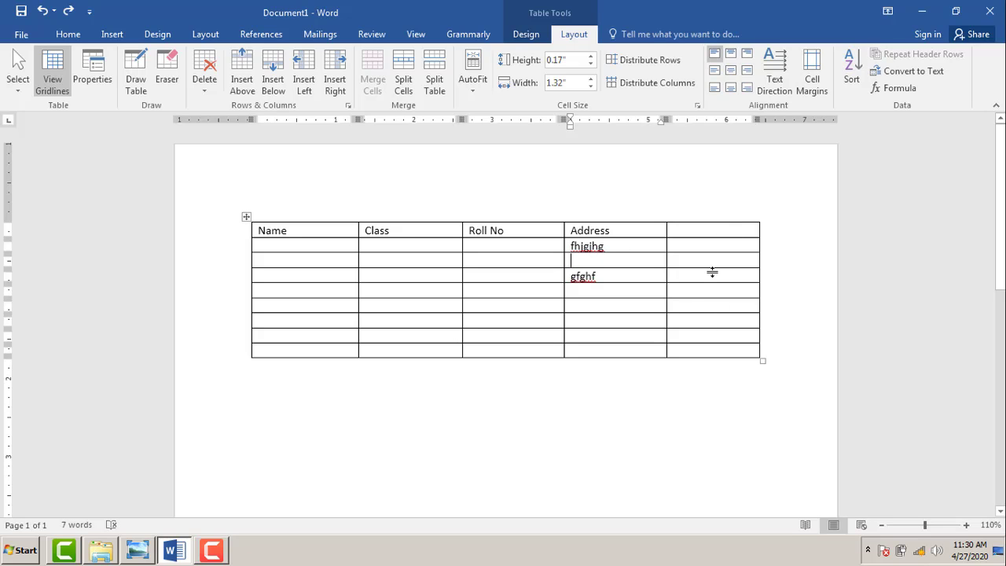
{"action": "key", "text": "ctrl+y"}
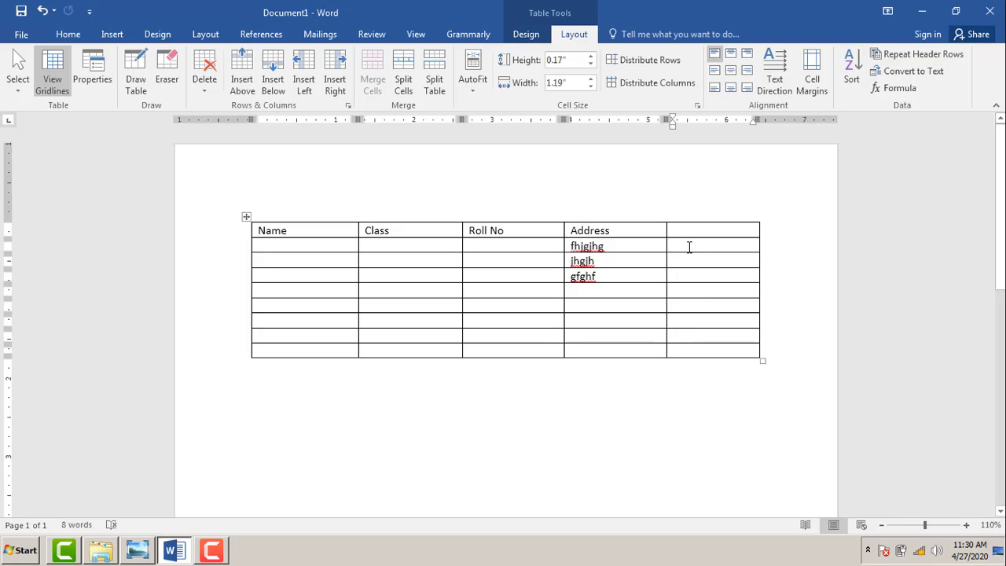
Delete the empty column to the right of the Address column
{"action": "left_click", "coordinate": [207, 95]}
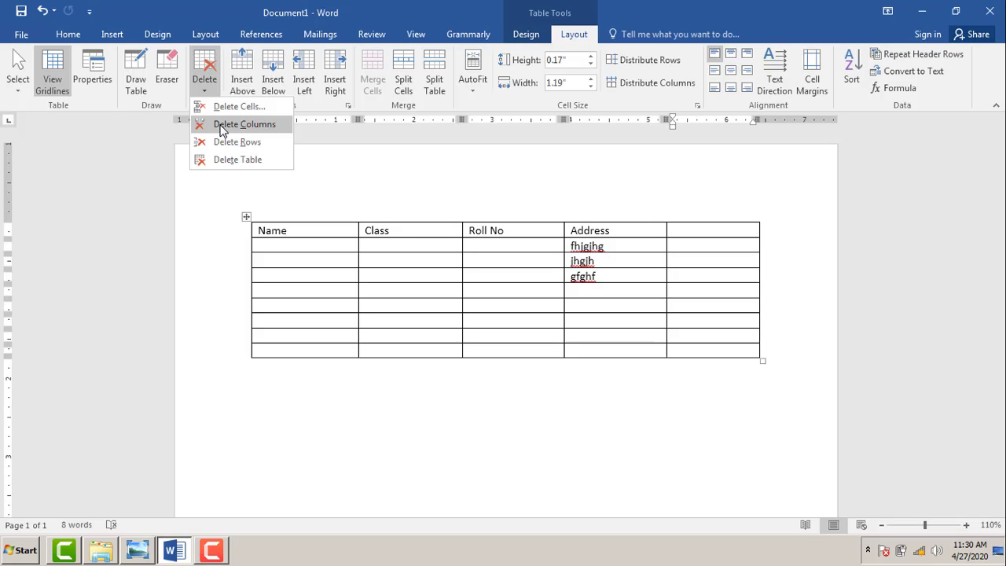
{"action": "left_click", "coordinate": [386, 173]}
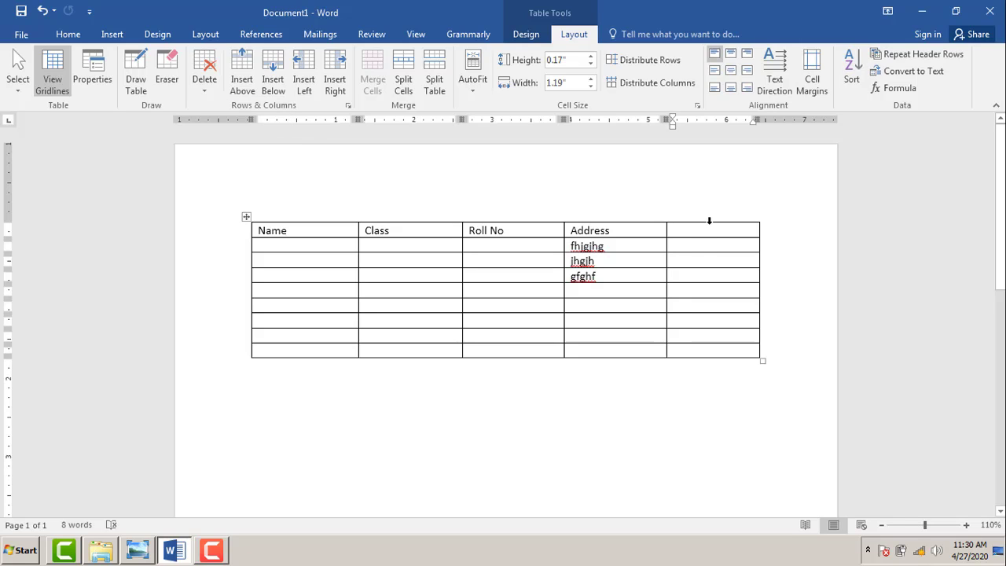
{"action": "left_click", "coordinate": [705, 249]}
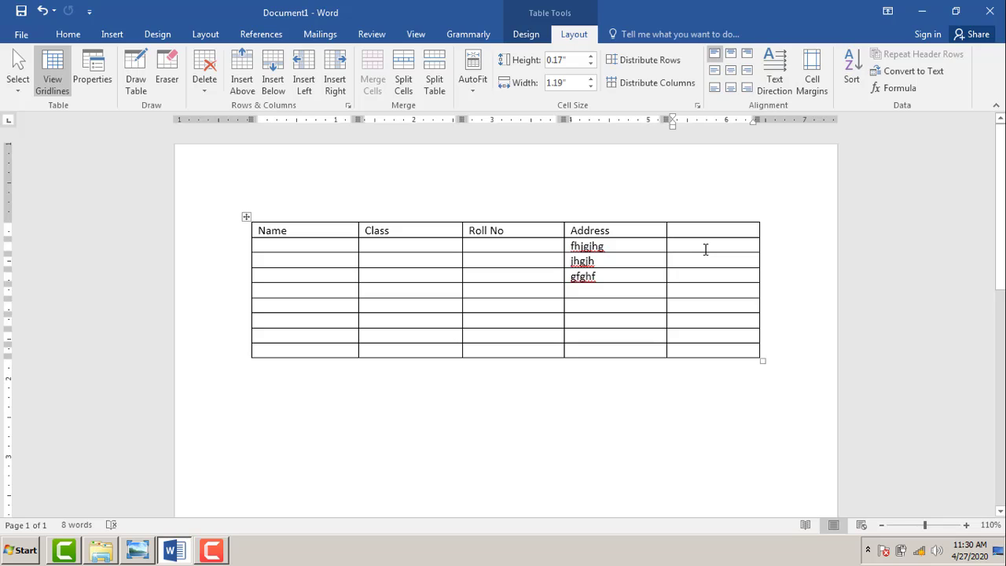
{"action": "left_click", "coordinate": [204, 93]}
{"action": "left_click", "coordinate": [244, 124]}
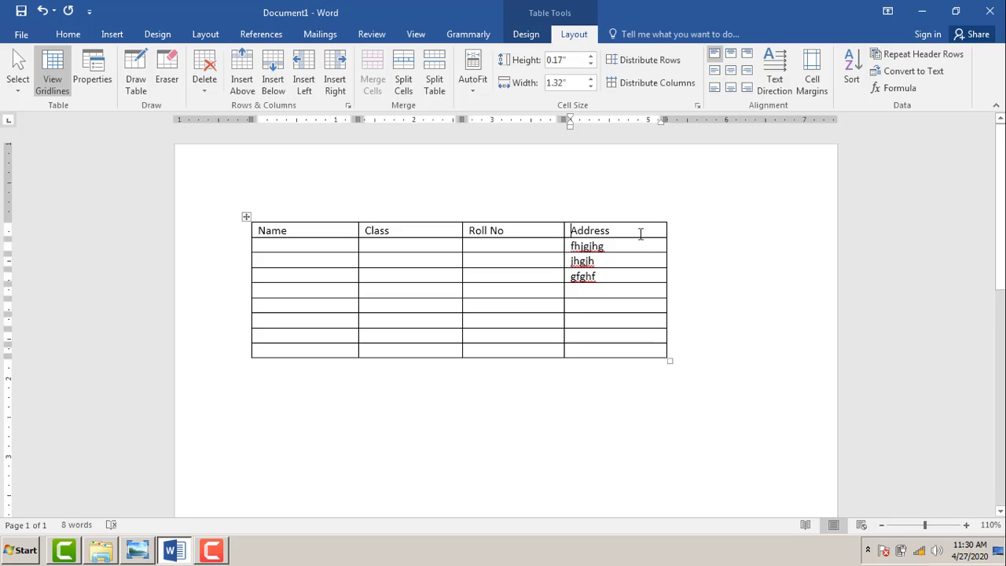
{"action": "left_click_drag", "start_coordinate": [604, 230], "coordinate": [511, 246]}
{"action": "left_click", "coordinate": [744, 218]}
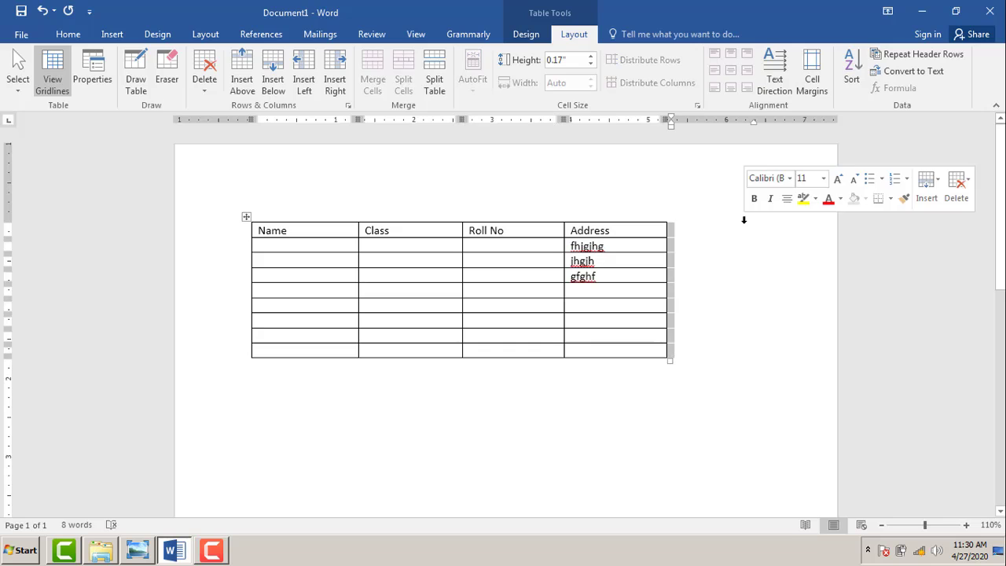
{"action": "left_click", "coordinate": [719, 278]}
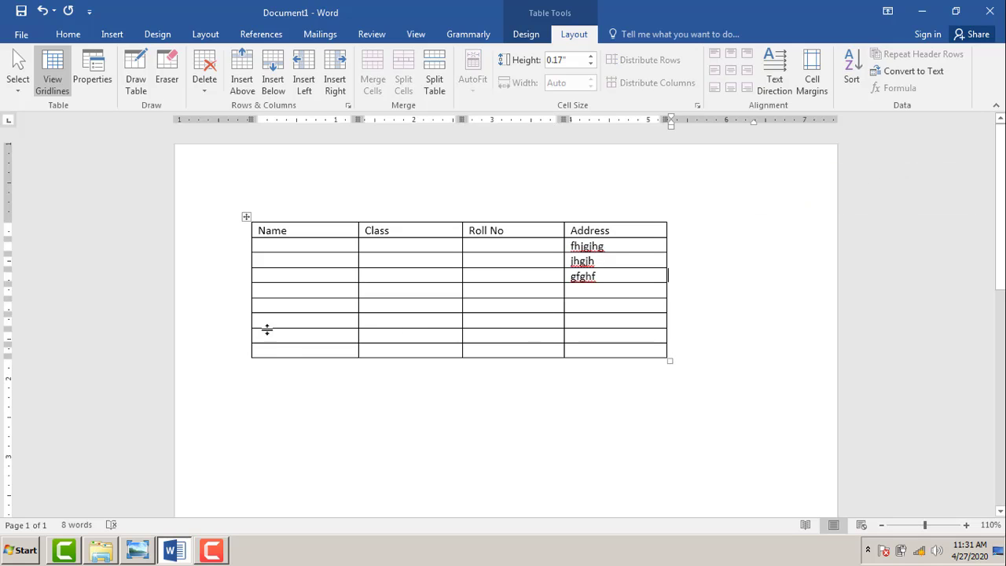
{"action": "left_click", "coordinate": [276, 351]}
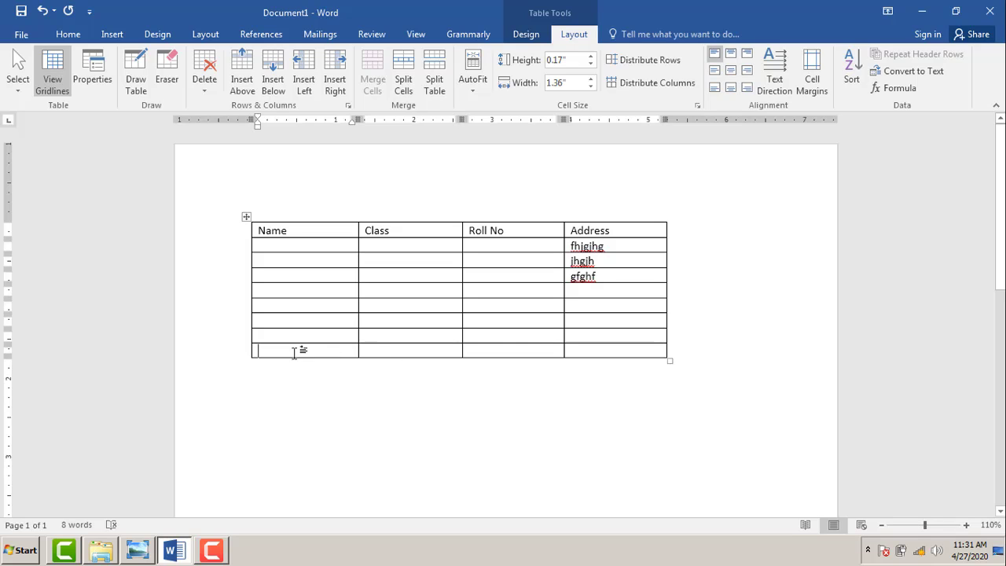
Delete the table row that contains jhgjh in the Address column
{"action": "left_click", "coordinate": [604, 261]}
{"action": "mouse_move", "coordinate": [220, 243]}
{"action": "left_click", "coordinate": [526, 264]}
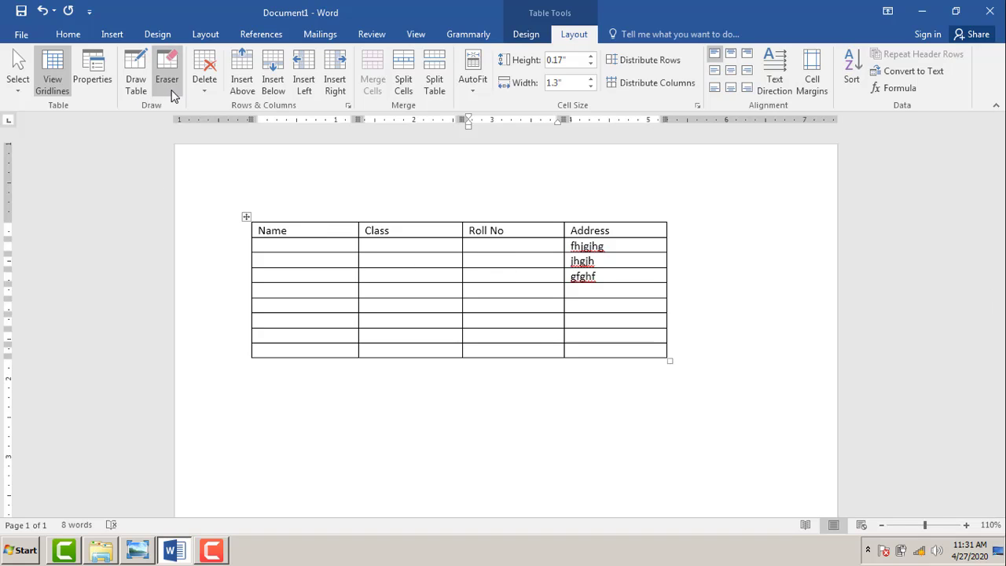
{"action": "left_click", "coordinate": [206, 88]}
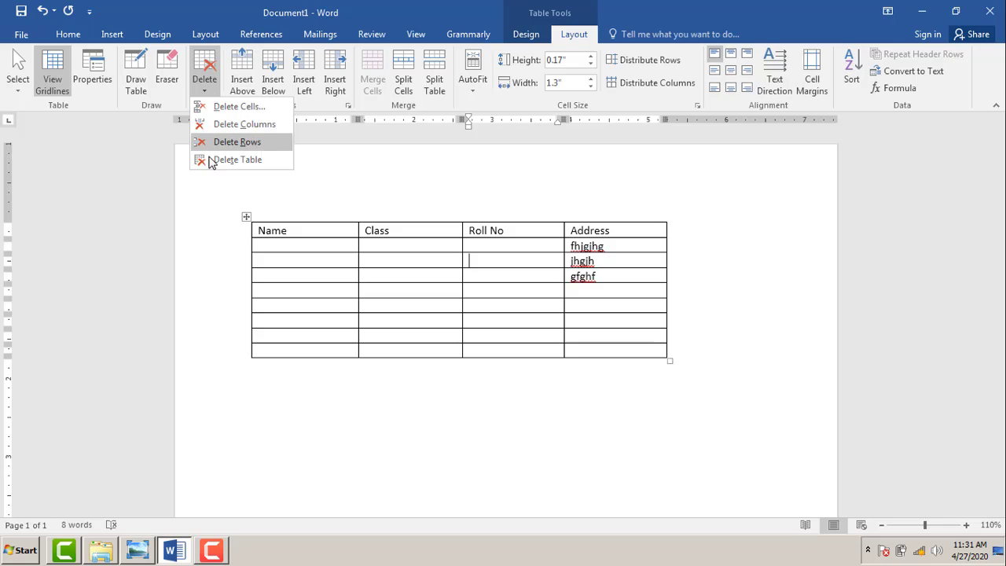
{"action": "left_click", "coordinate": [209, 145]}
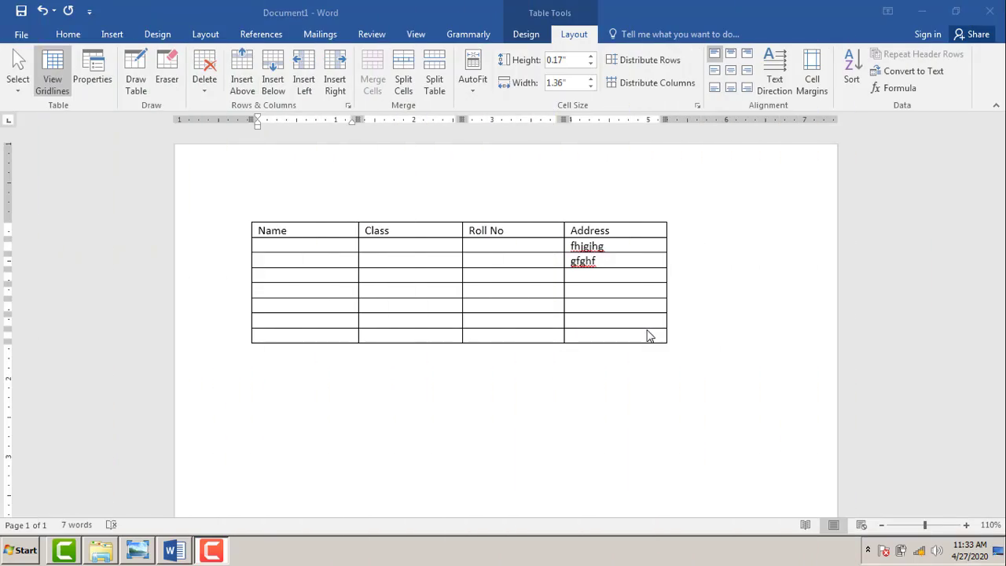
Insert an empty row above the header row with Name, Class, Roll No and Address
{"action": "left_click", "coordinate": [338, 231]}
{"action": "left_click", "coordinate": [326, 249]}
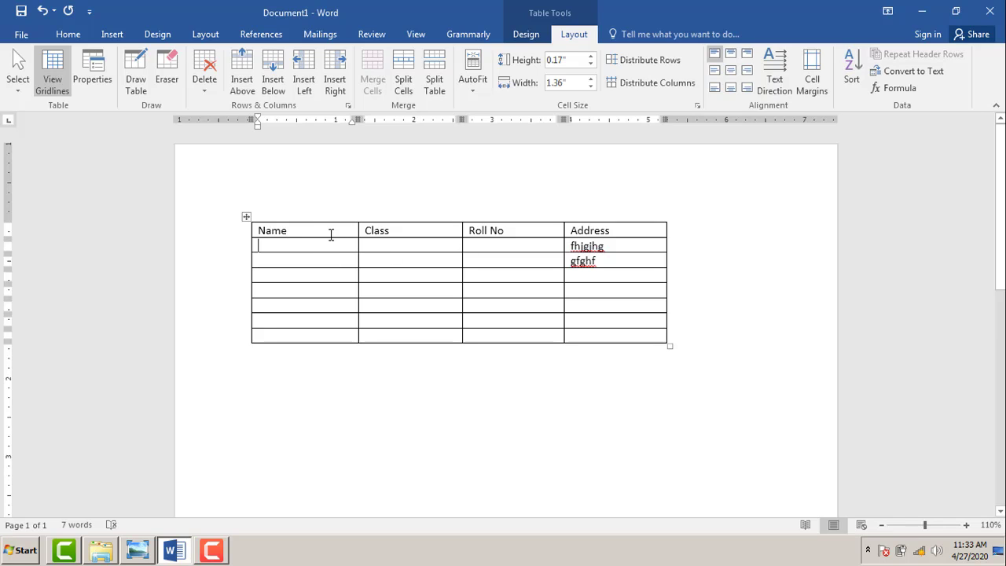
{"action": "left_click", "coordinate": [332, 232]}
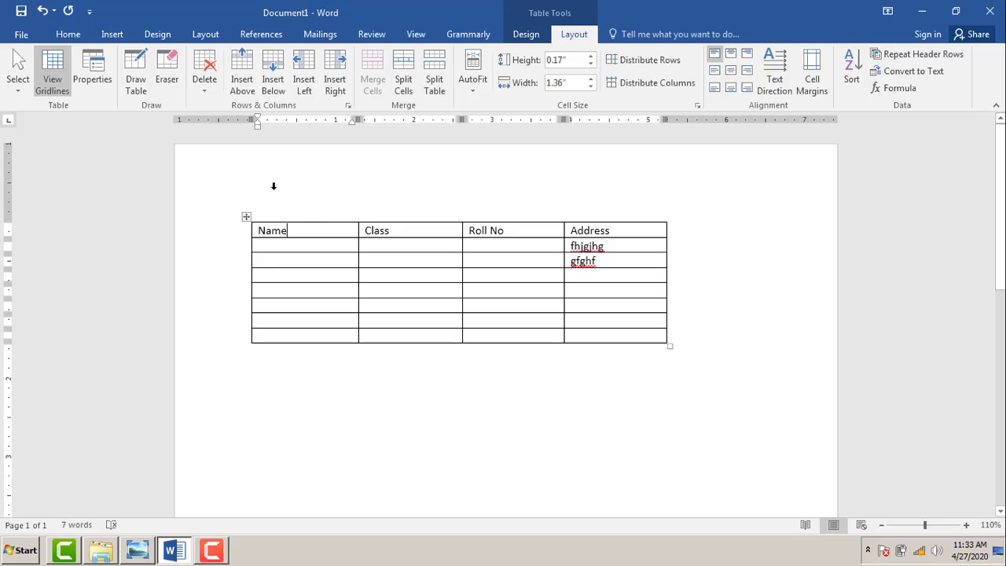
{"action": "left_click", "coordinate": [244, 79]}
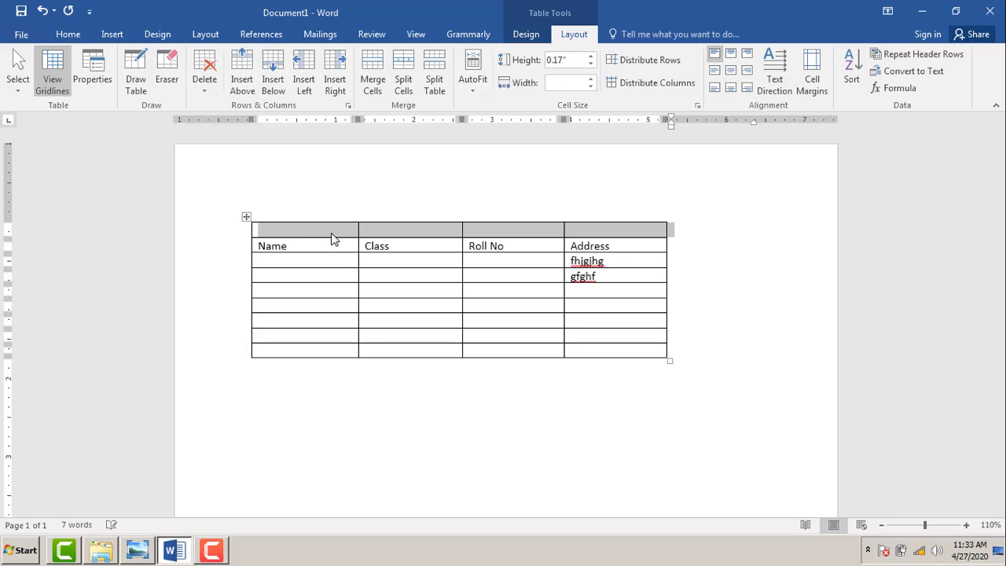
Try to select the four cells of the empty row above the headings
{"action": "left_click", "coordinate": [326, 229]}
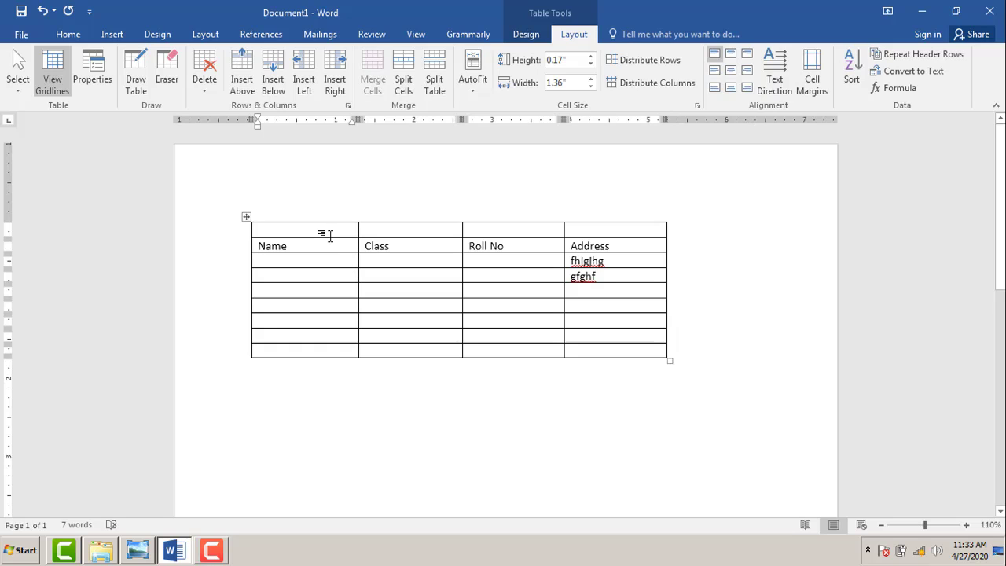
{"action": "mouse_move", "coordinate": [315, 230]}
{"action": "left_mouse_down"}
{"action": "mouse_move", "coordinate": [638, 231]}
{"action": "mouse_move", "coordinate": [629, 236]}
{"action": "left_mouse_up"}
{"action": "left_click", "coordinate": [524, 268]}
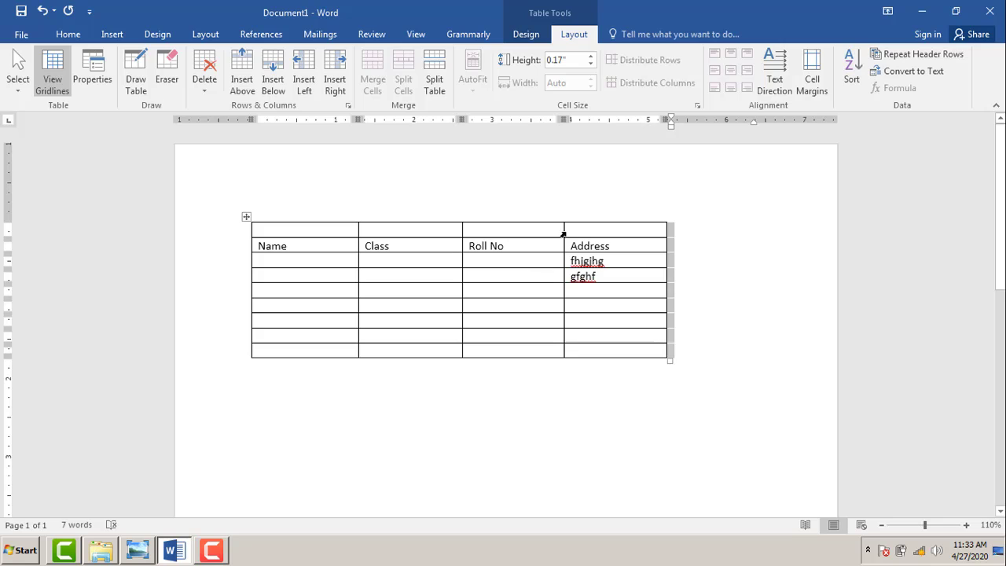
{"action": "left_click_drag", "start_coordinate": [326, 233], "coordinate": [634, 236]}
{"action": "left_click", "coordinate": [734, 346]}
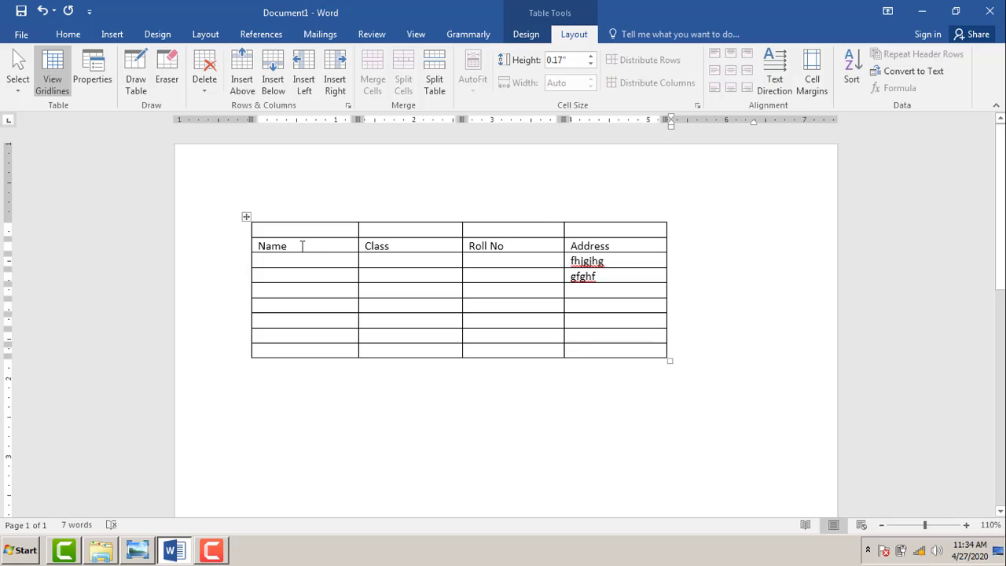
Select the Name column, switch to selecting the table's second-to-last row, and clear the selection
{"action": "left_click", "coordinate": [354, 232]}
{"action": "left_click", "coordinate": [393, 229]}
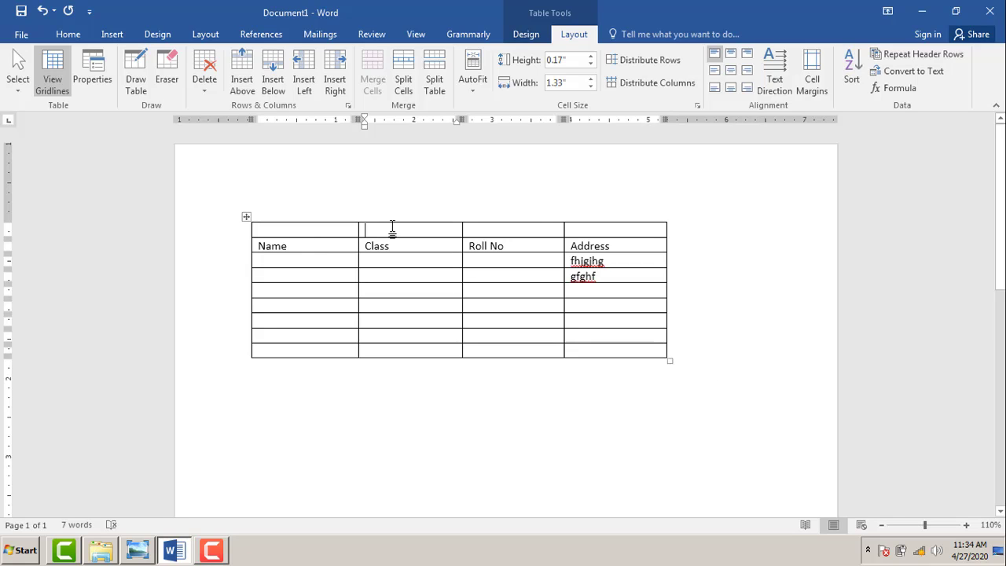
{"action": "left_click", "coordinate": [317, 195]}
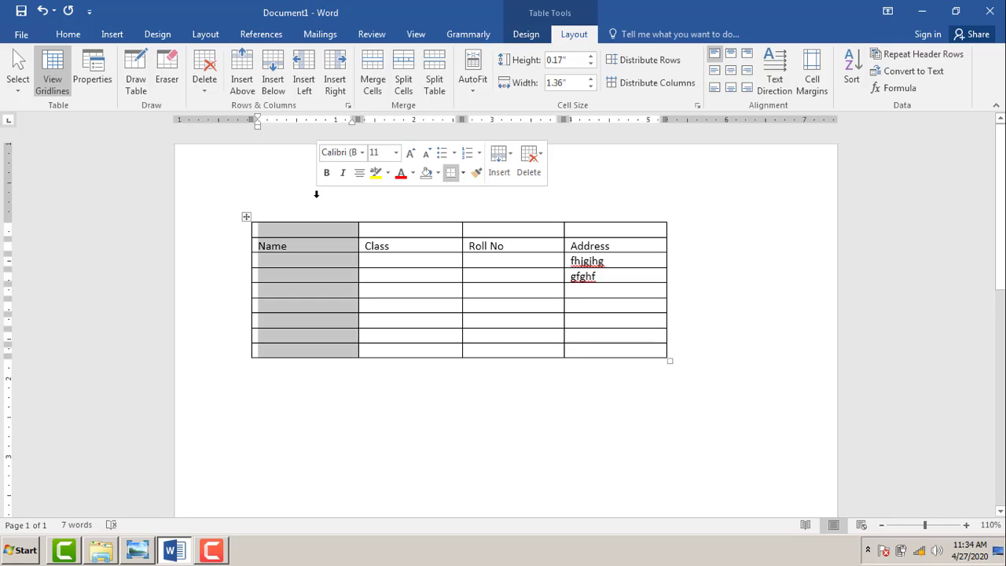
{"action": "left_click", "coordinate": [164, 337]}
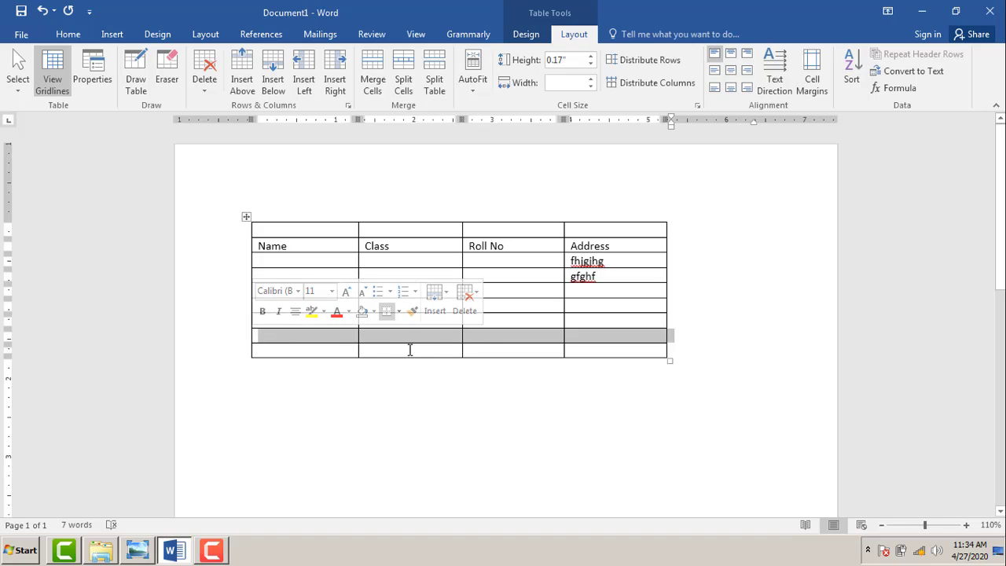
{"action": "left_click", "coordinate": [747, 301]}
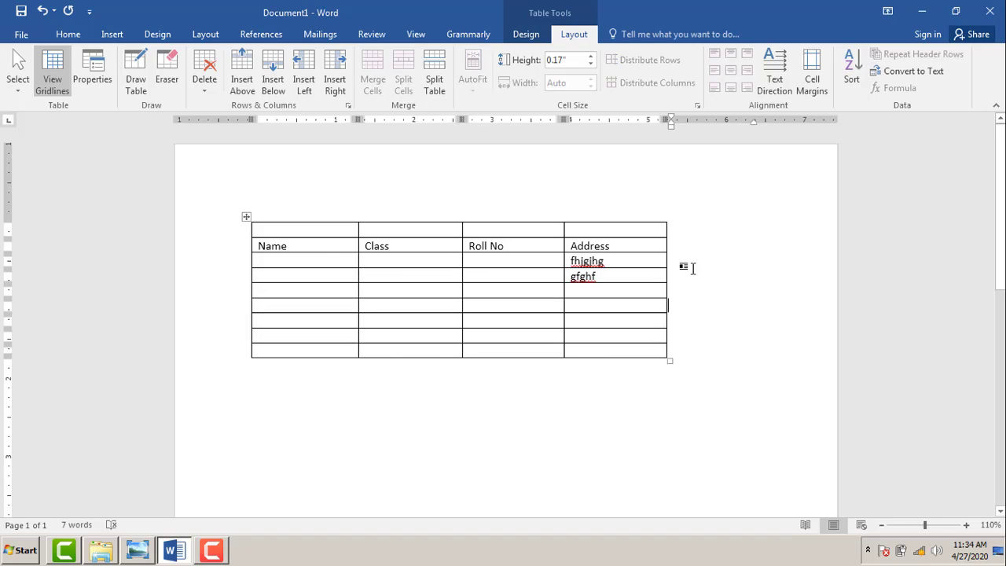
Merge the four cells of the empty row above the Name, Class, Roll No and Address headings
{"action": "left_click", "coordinate": [331, 230]}
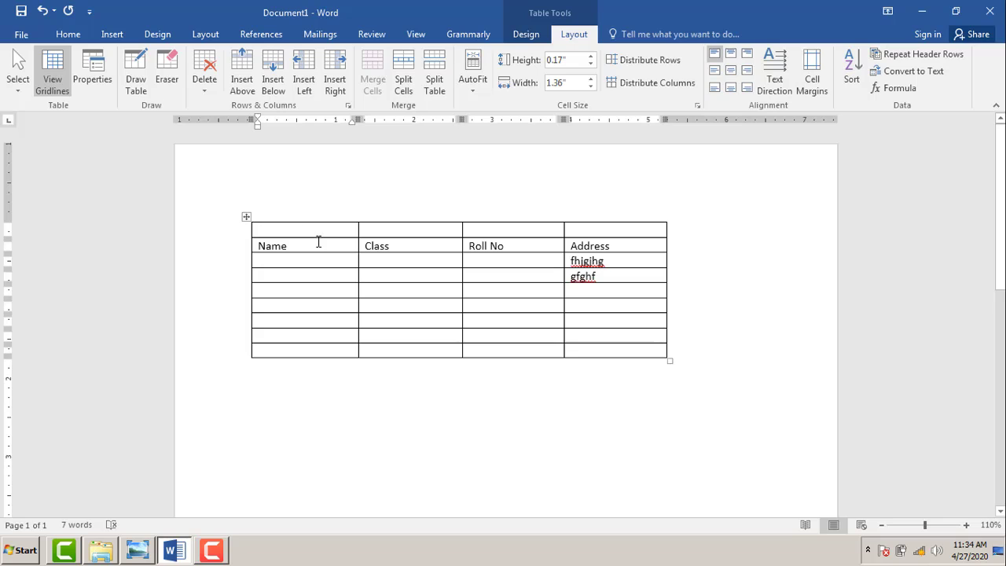
{"action": "left_click_drag", "start_coordinate": [339, 228], "coordinate": [581, 224]}
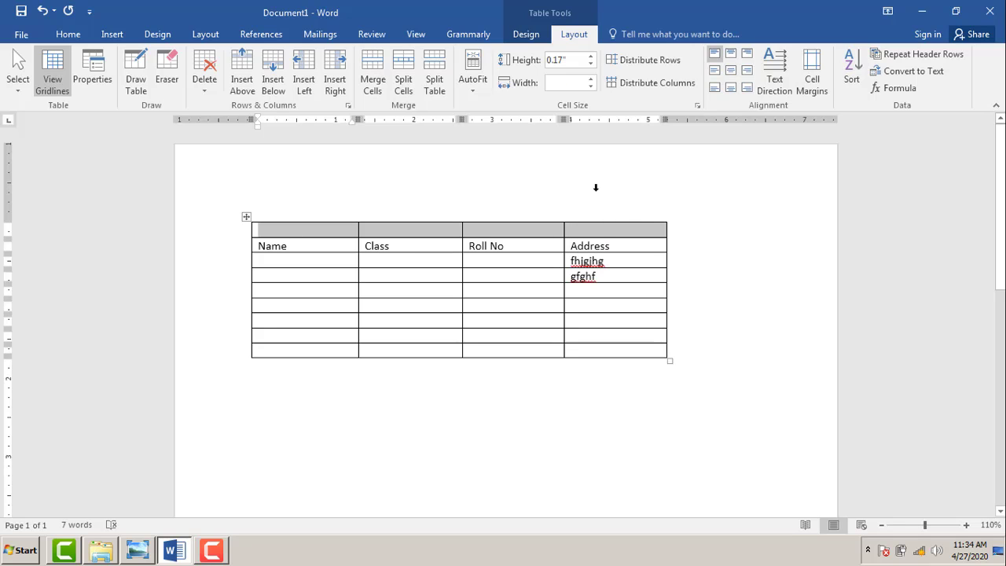
{"action": "left_click", "coordinate": [569, 218]}
{"action": "left_click_drag", "start_coordinate": [318, 234], "coordinate": [586, 230]}
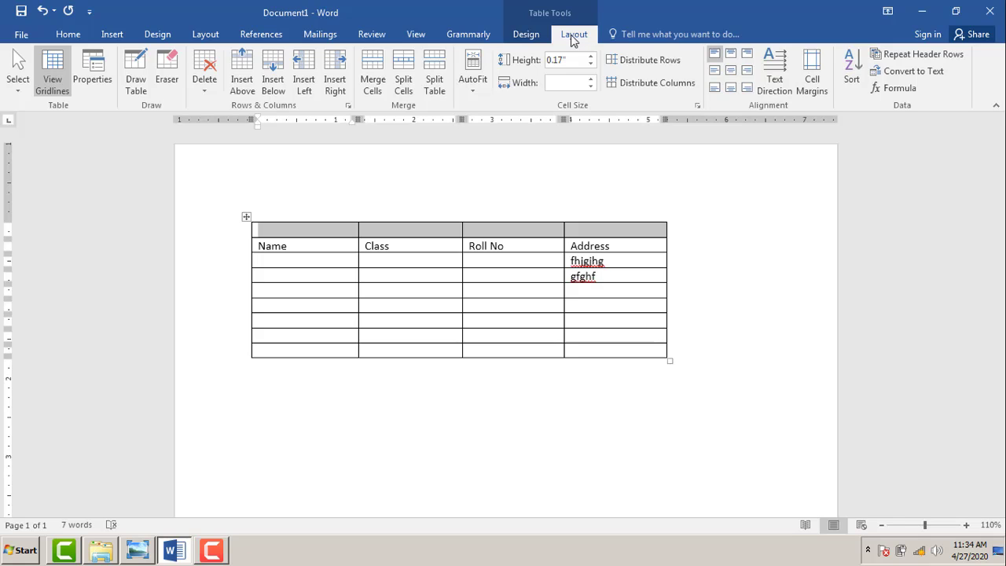
{"action": "left_click", "coordinate": [375, 71]}
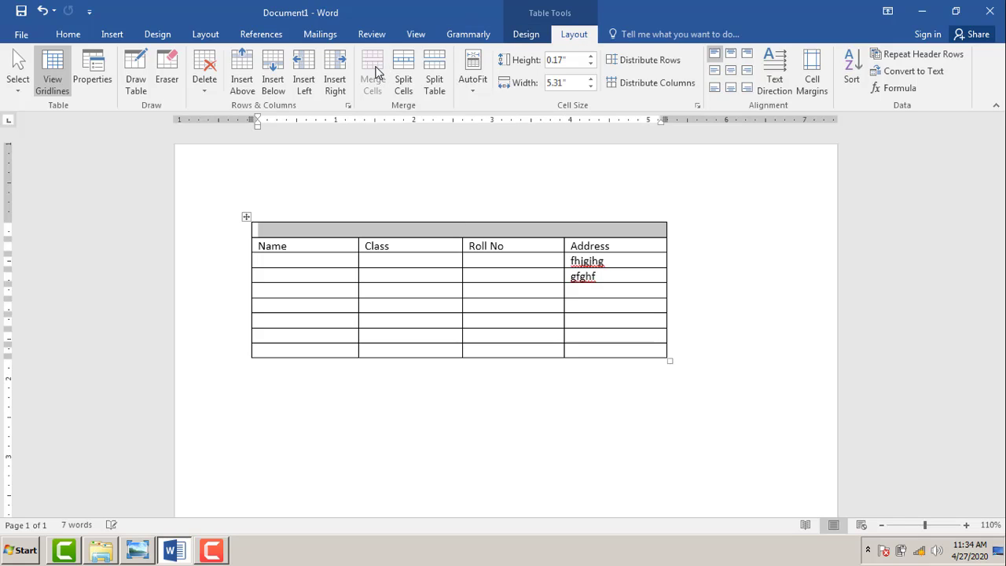
Enter the title Student Details in the merged top row and center it
{"action": "left_click", "coordinate": [457, 228]}
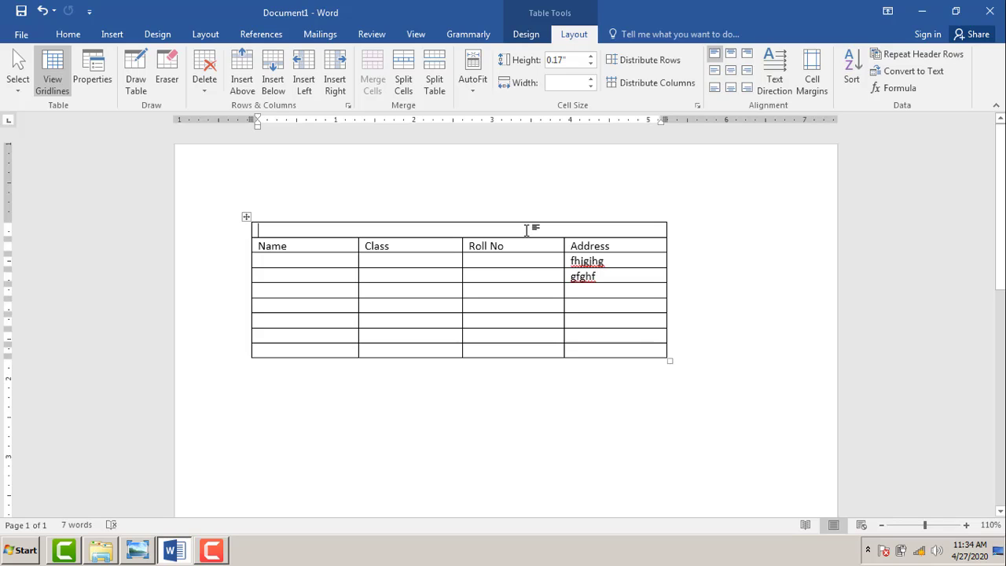
{"action": "type", "text": "Student"}
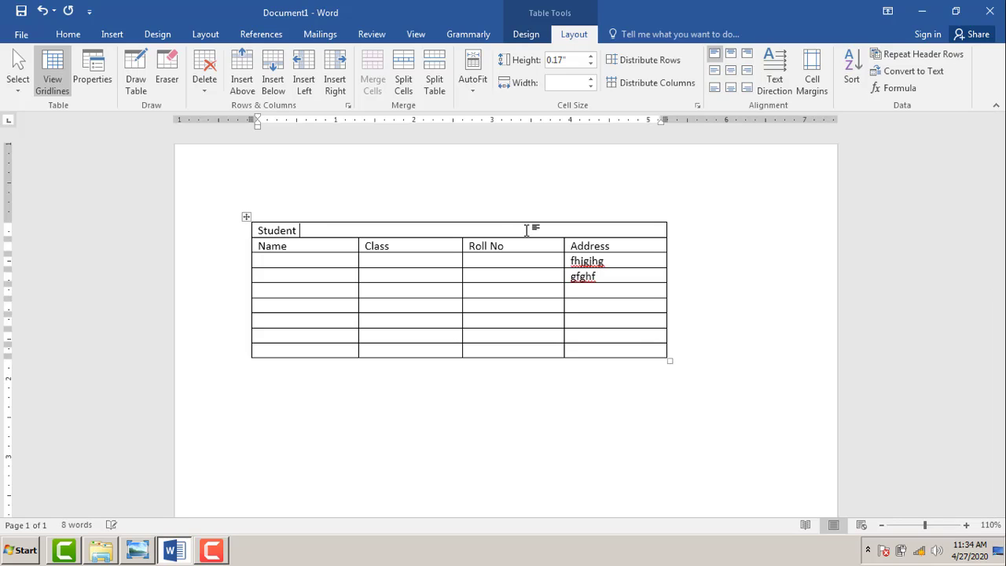
{"action": "type", "text": " Details"}
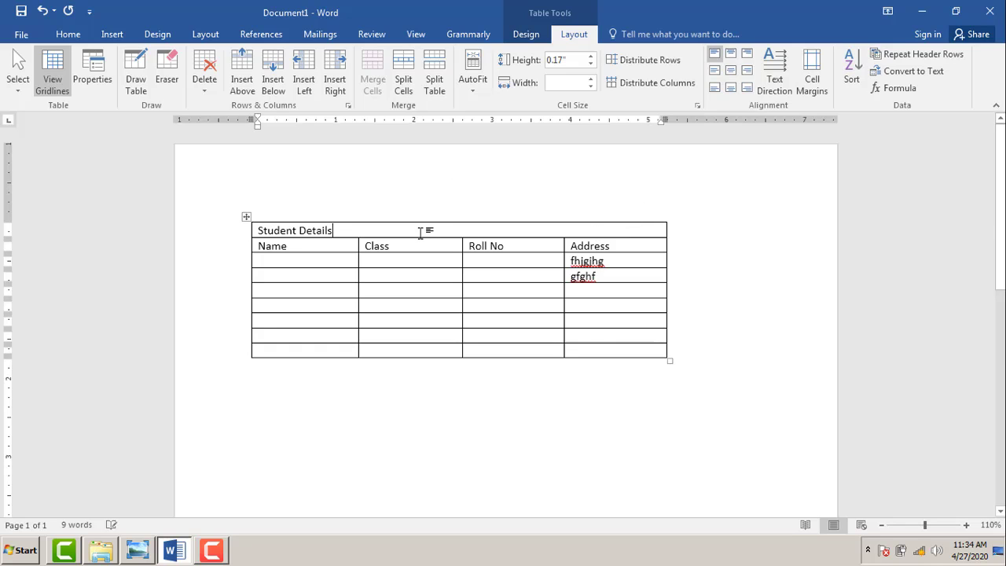
{"action": "left_click", "coordinate": [79, 35]}
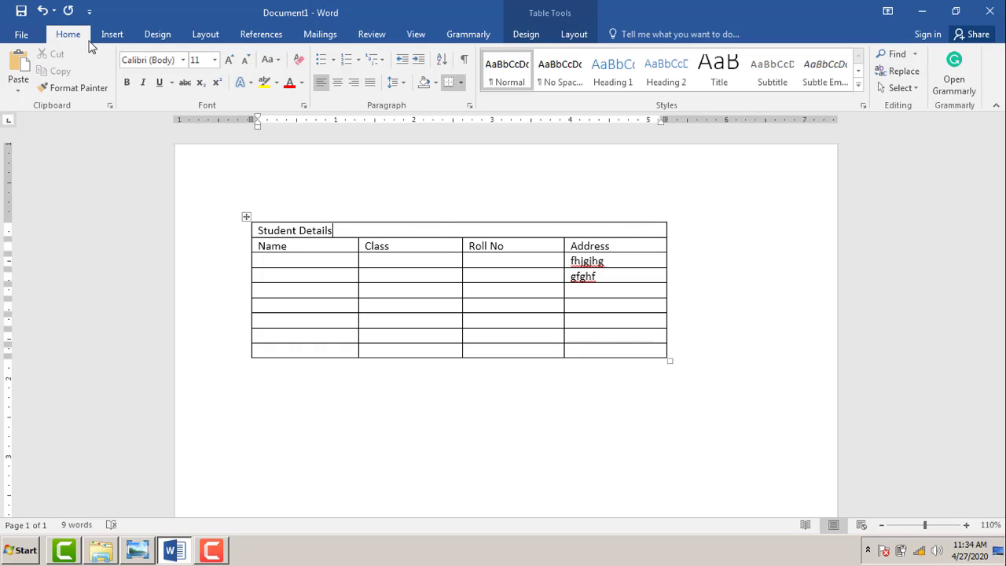
{"action": "left_click", "coordinate": [338, 83]}
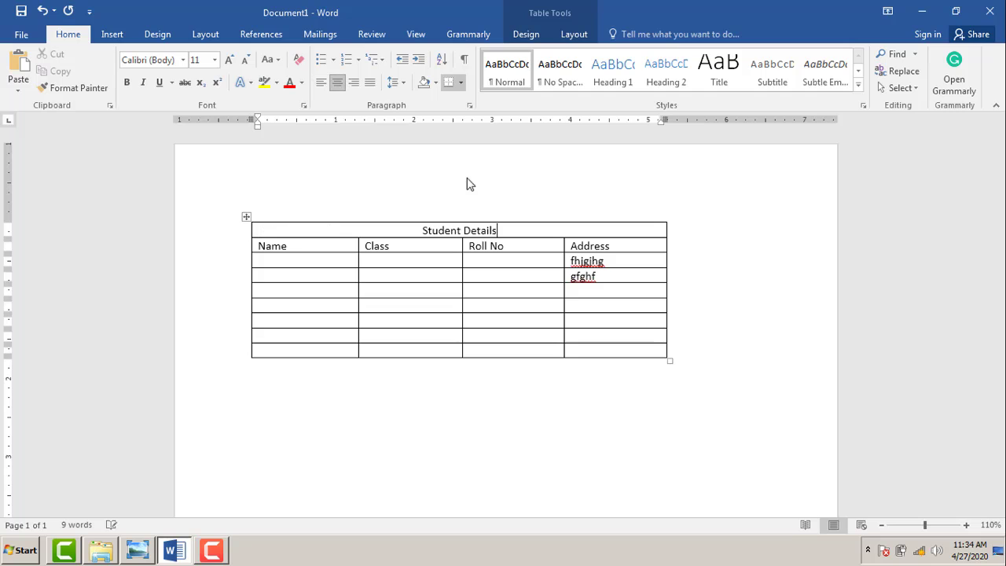
Set the font size of the Student Details title to 20
{"action": "left_click_drag", "start_coordinate": [513, 230], "coordinate": [426, 225]}
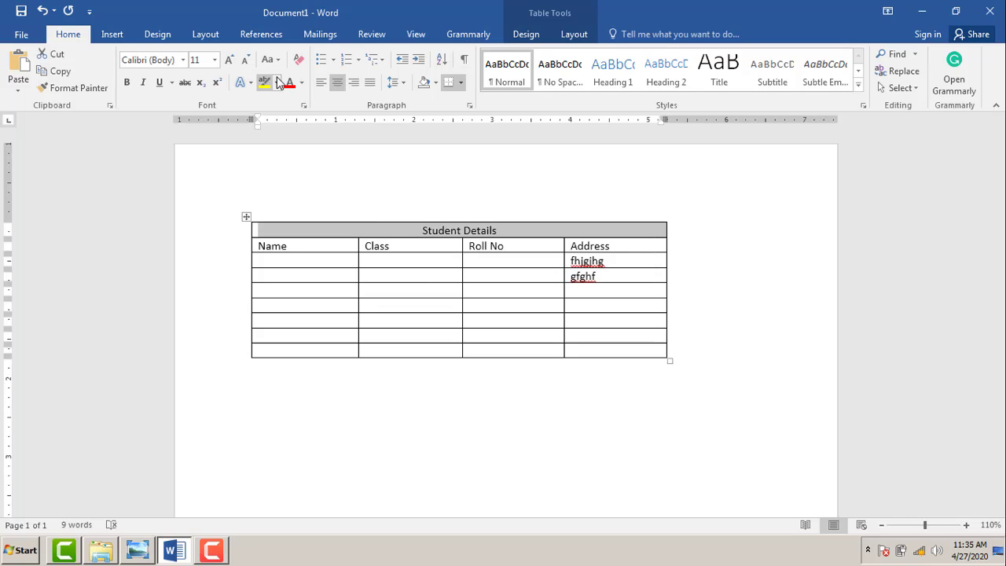
{"action": "left_click", "coordinate": [215, 59]}
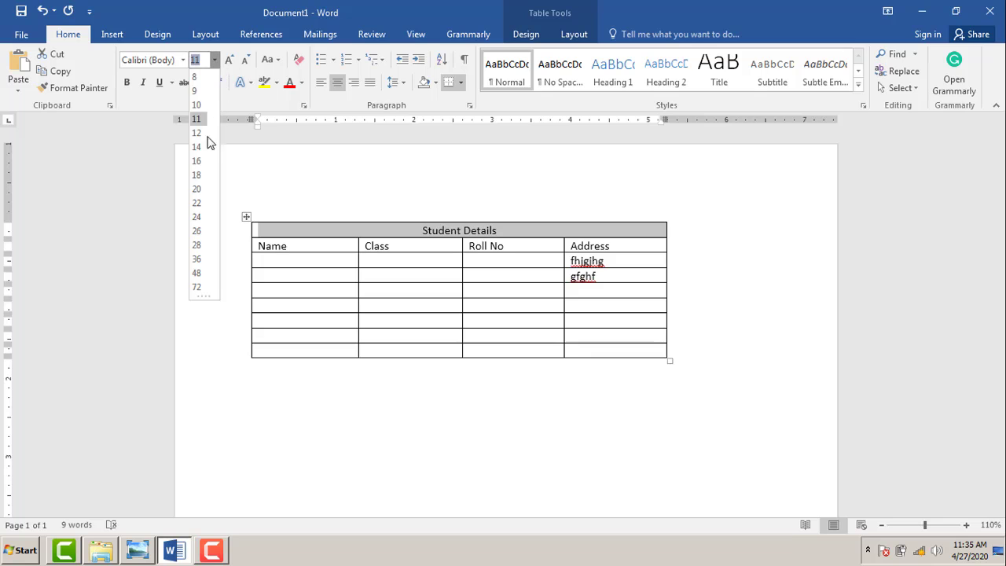
{"action": "left_click", "coordinate": [196, 192]}
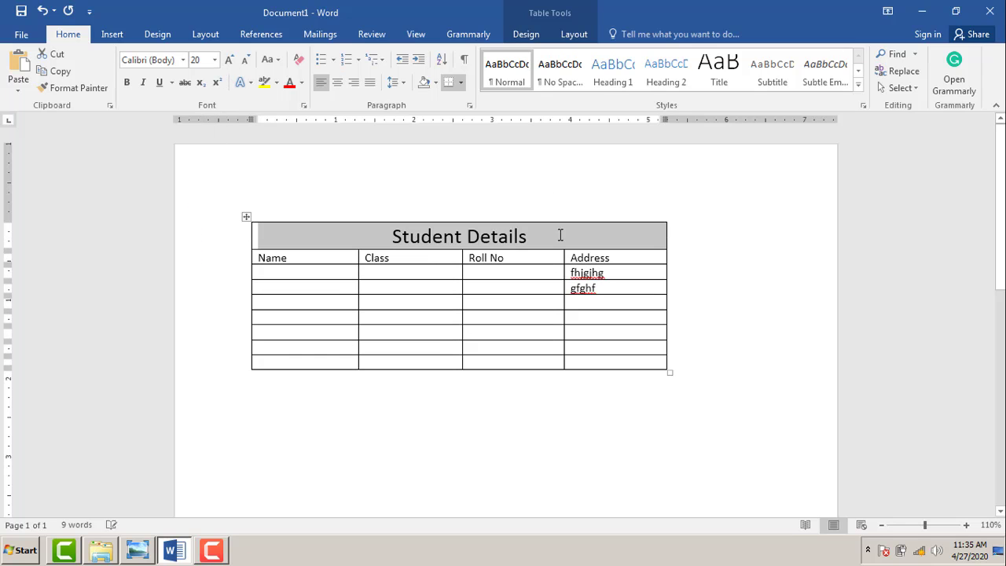
{"action": "left_click", "coordinate": [302, 82]}
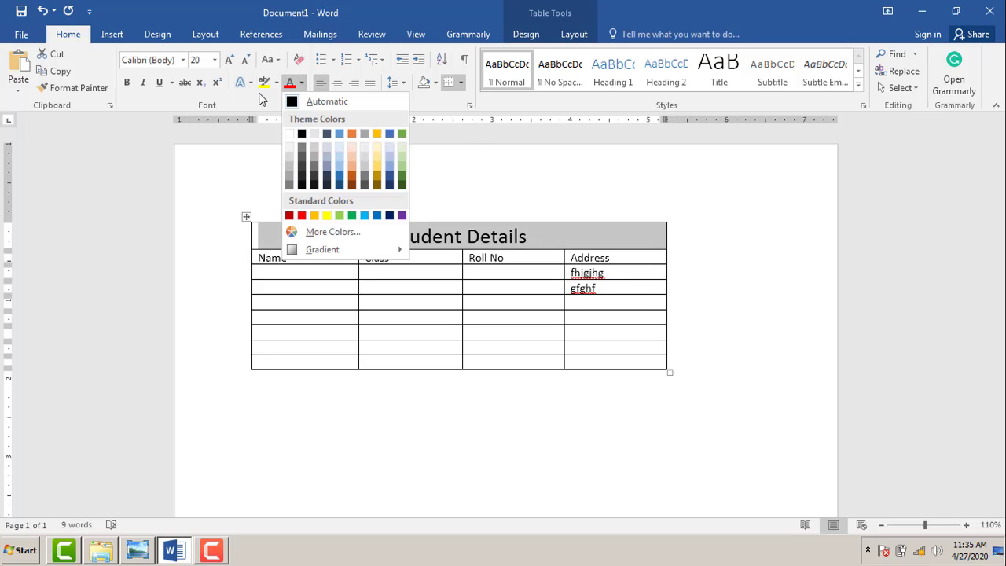
{"action": "left_click", "coordinate": [276, 83]}
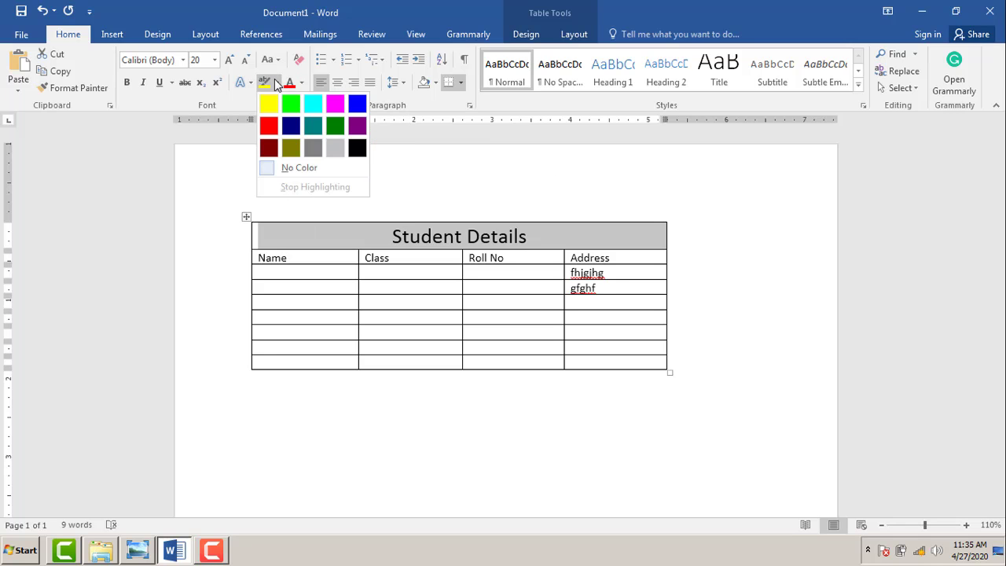
{"action": "left_click", "coordinate": [658, 189]}
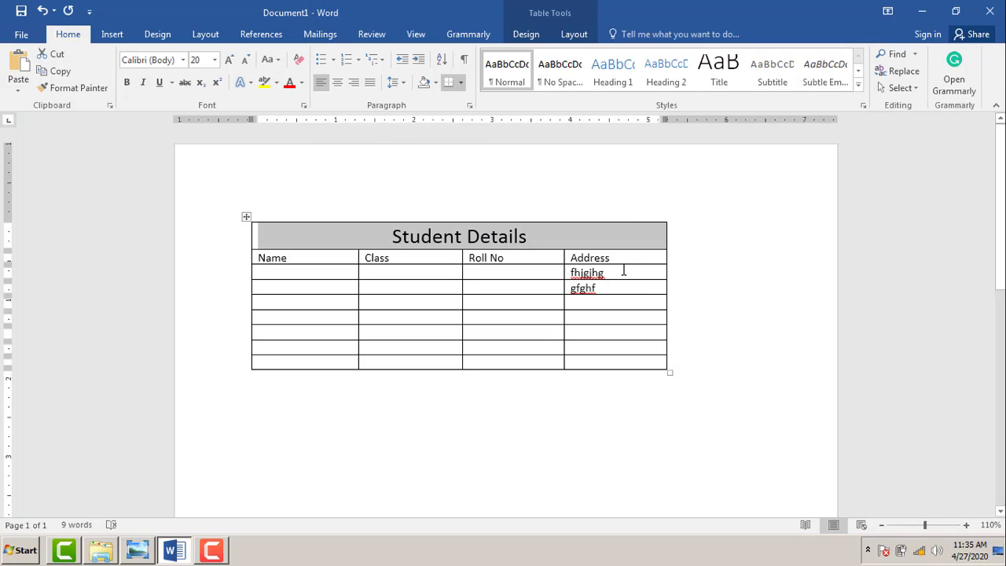
{"action": "left_click", "coordinate": [615, 238]}
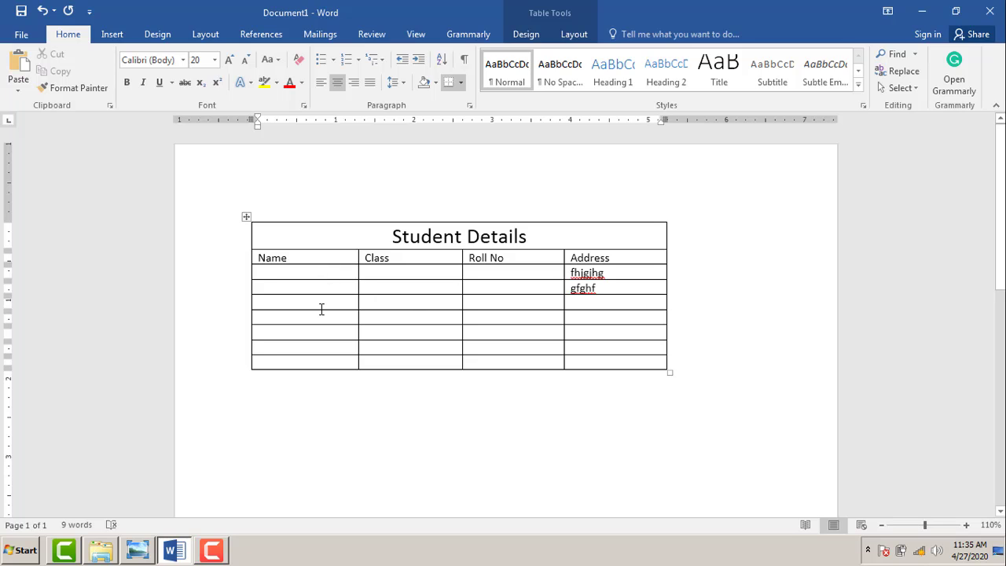
Merge the Name and Class column cells of the empty row directly below gfghf
{"action": "left_click_drag", "start_coordinate": [320, 307], "coordinate": [432, 306]}
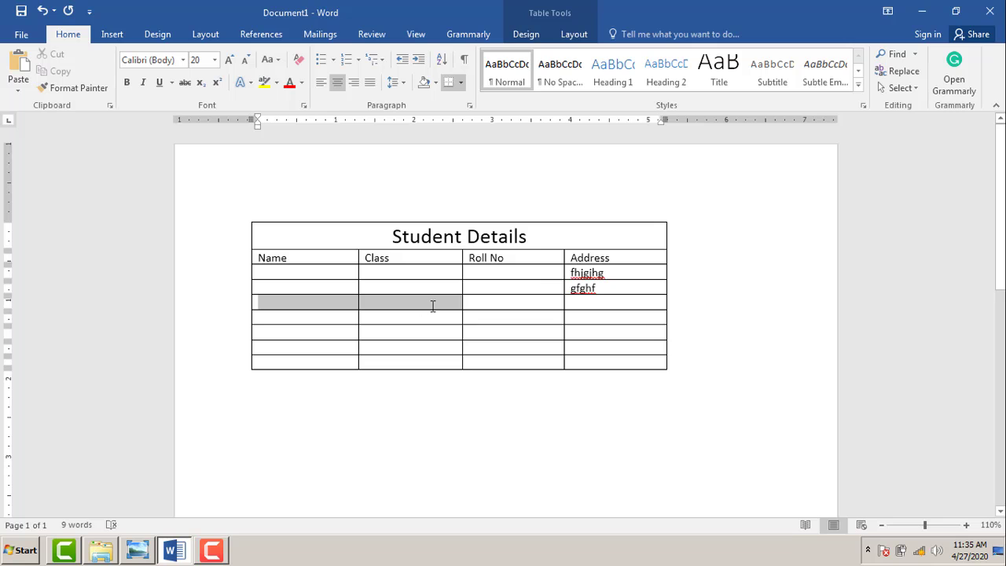
{"action": "left_click", "coordinate": [574, 34]}
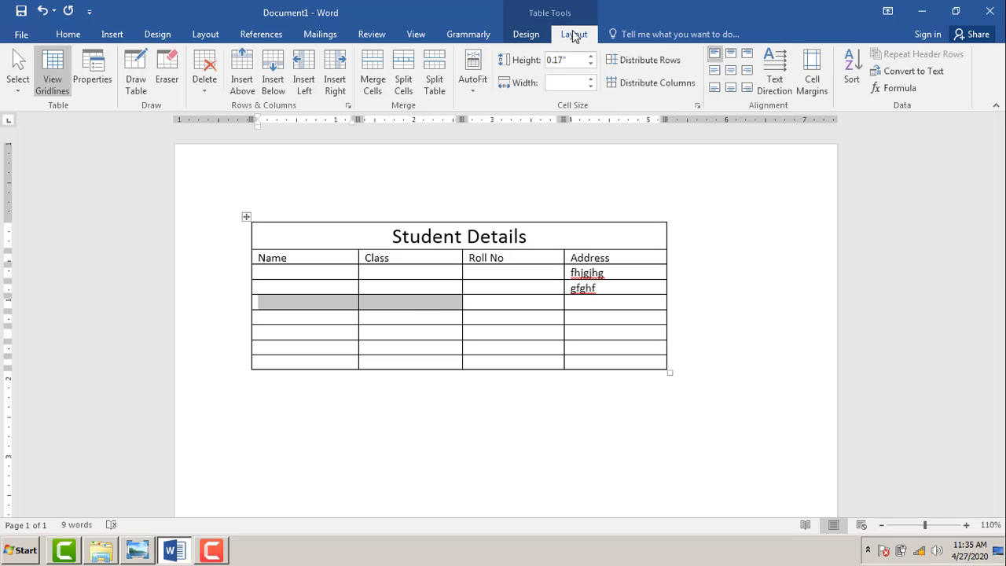
{"action": "left_click", "coordinate": [373, 69]}
{"action": "left_click", "coordinate": [669, 288]}
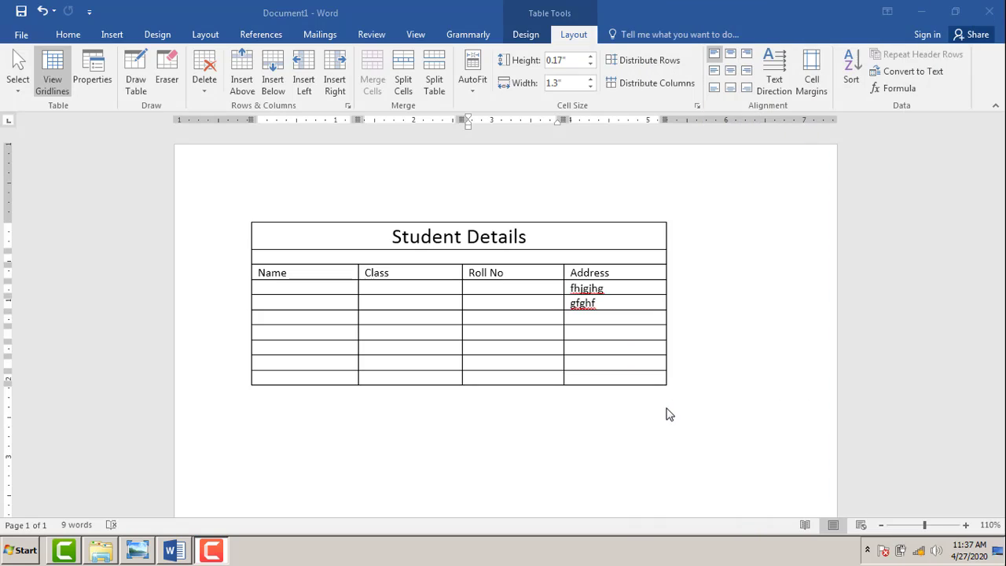
Split the empty full-width row beneath the Student Details title into 2 columns and 1 row
{"action": "left_click", "coordinate": [330, 274]}
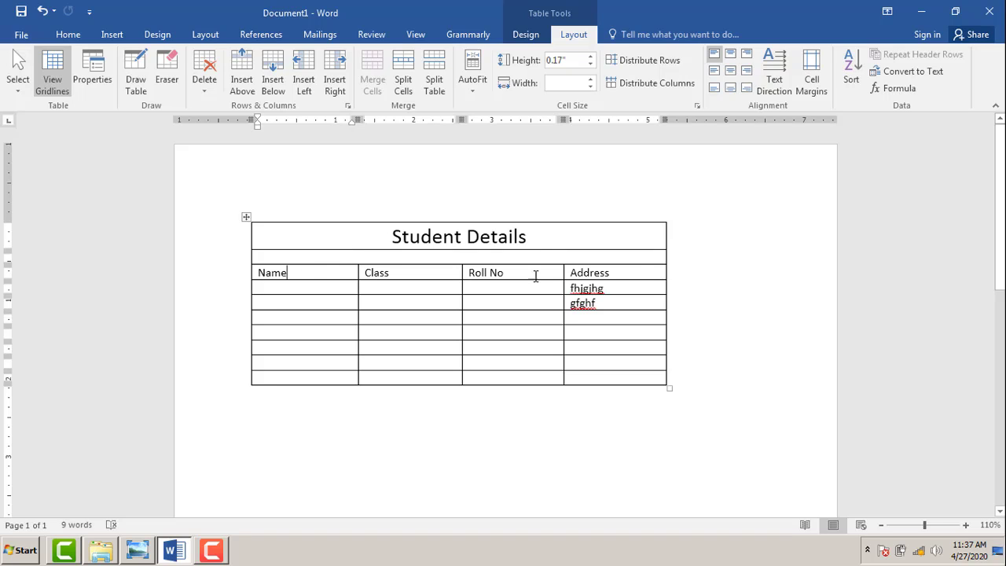
{"action": "left_click", "coordinate": [342, 253]}
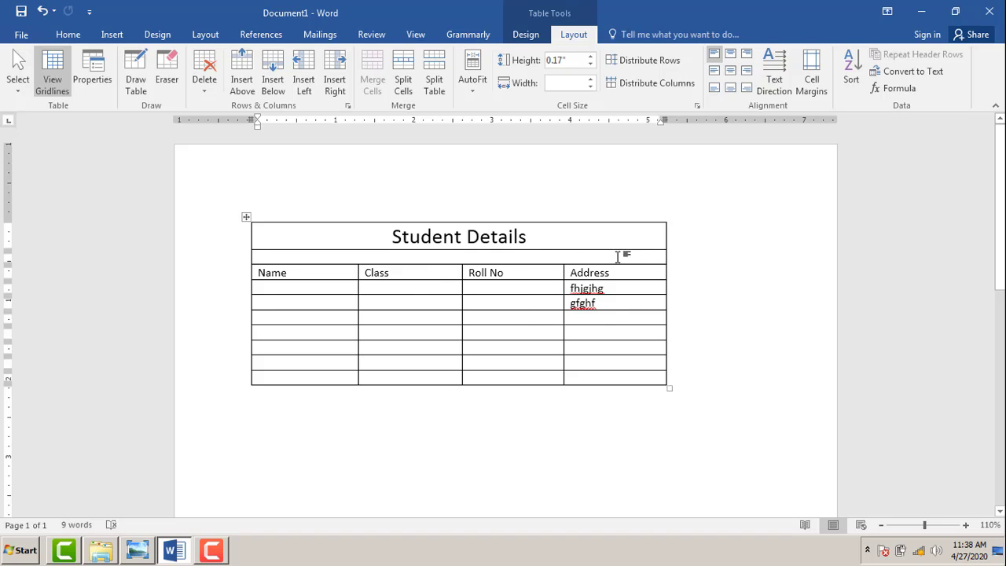
{"action": "left_click", "coordinate": [473, 256]}
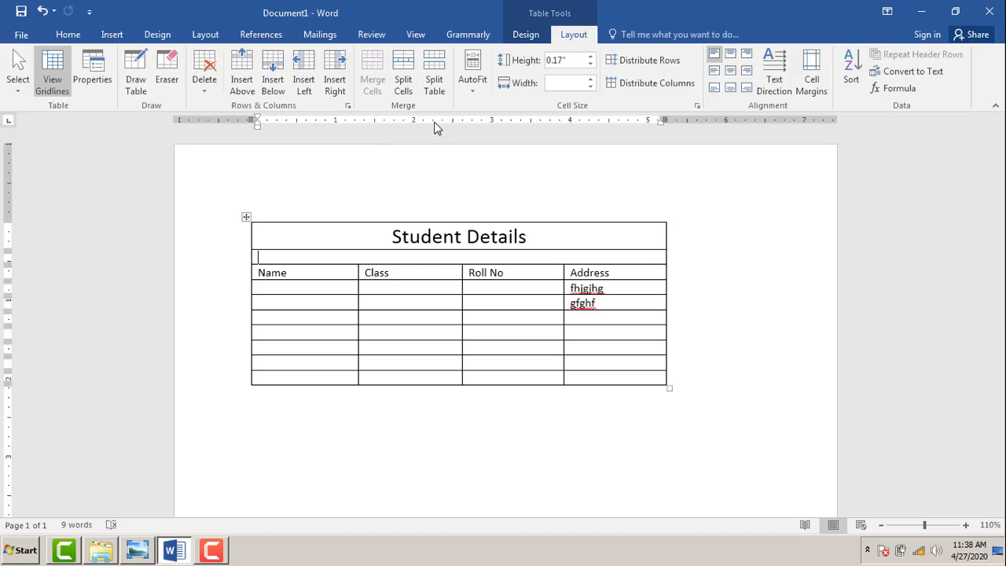
{"action": "left_click", "coordinate": [407, 73]}
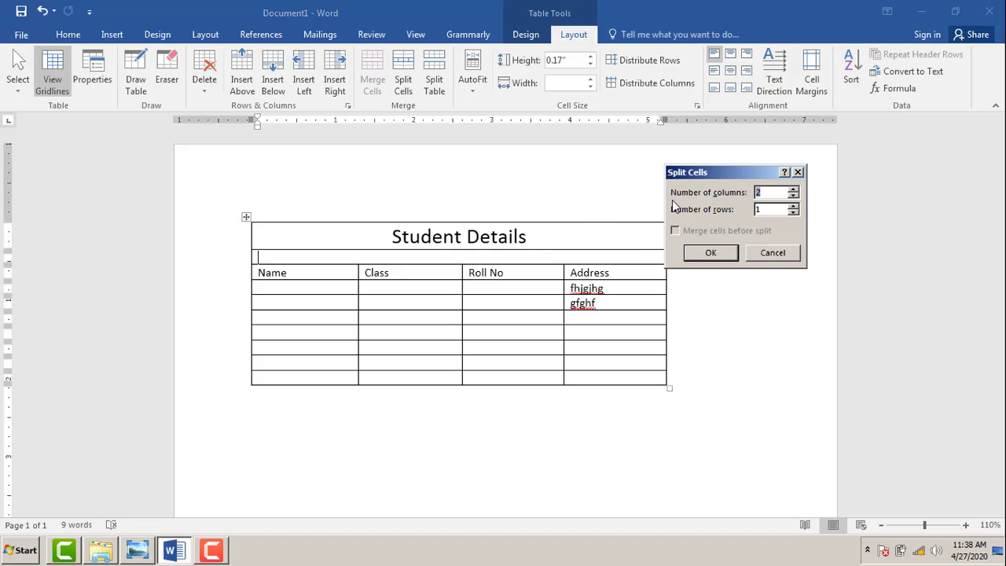
{"action": "left_click_drag", "start_coordinate": [694, 173], "coordinate": [399, 217]}
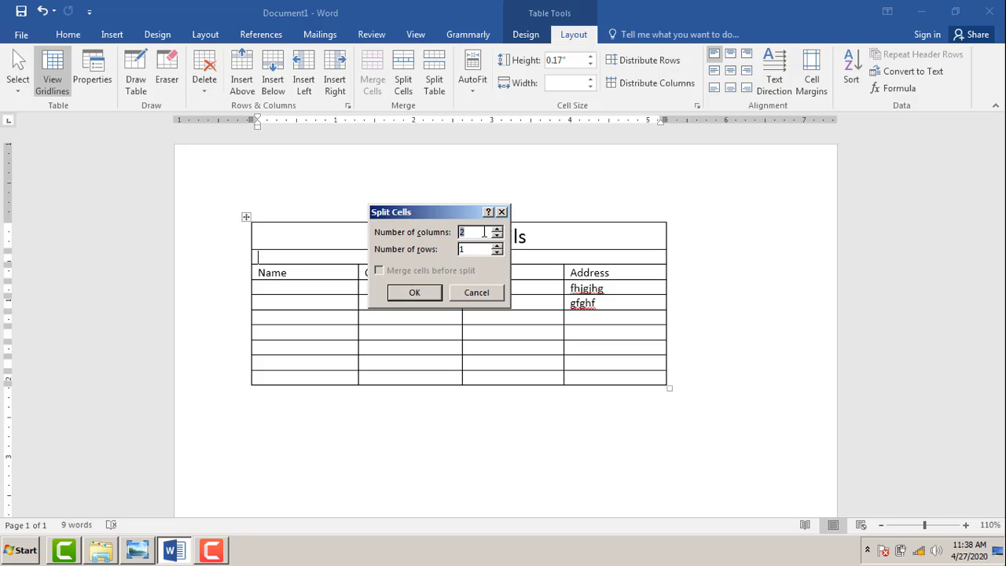
{"action": "key", "text": "Tab"}
{"action": "key", "text": "shift+Tab"}
{"action": "left_click_drag", "start_coordinate": [463, 216], "coordinate": [753, 200]}
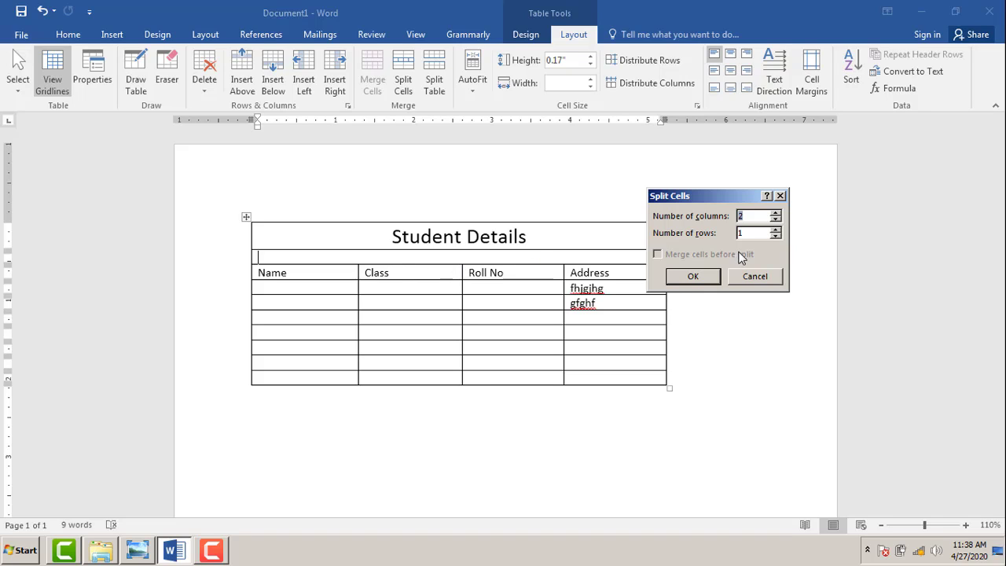
{"action": "key", "text": "Tab"}
{"action": "left_click", "coordinate": [695, 277]}
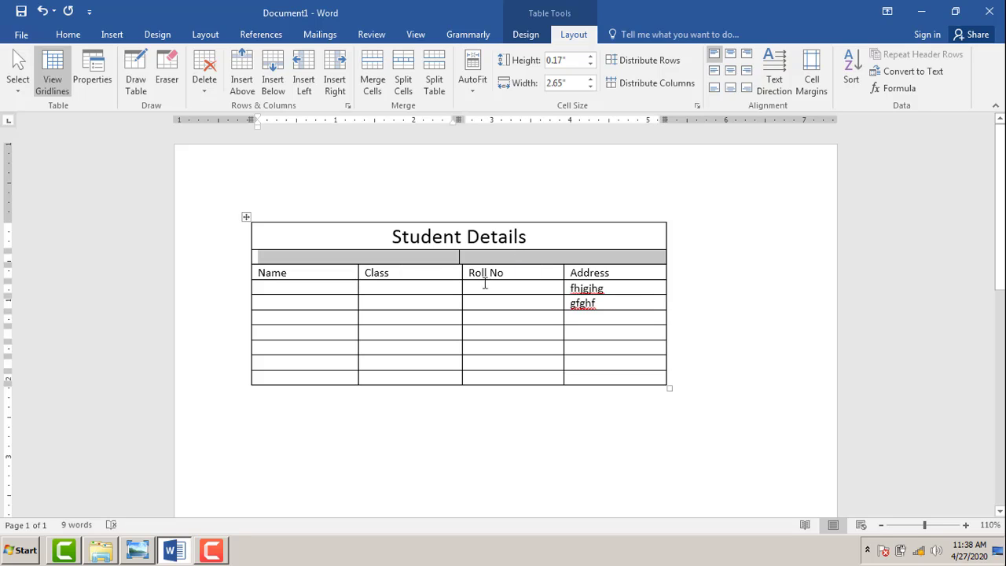
Place the cursor alternately in the two split cells below the title, and undo the split
{"action": "left_click", "coordinate": [432, 252]}
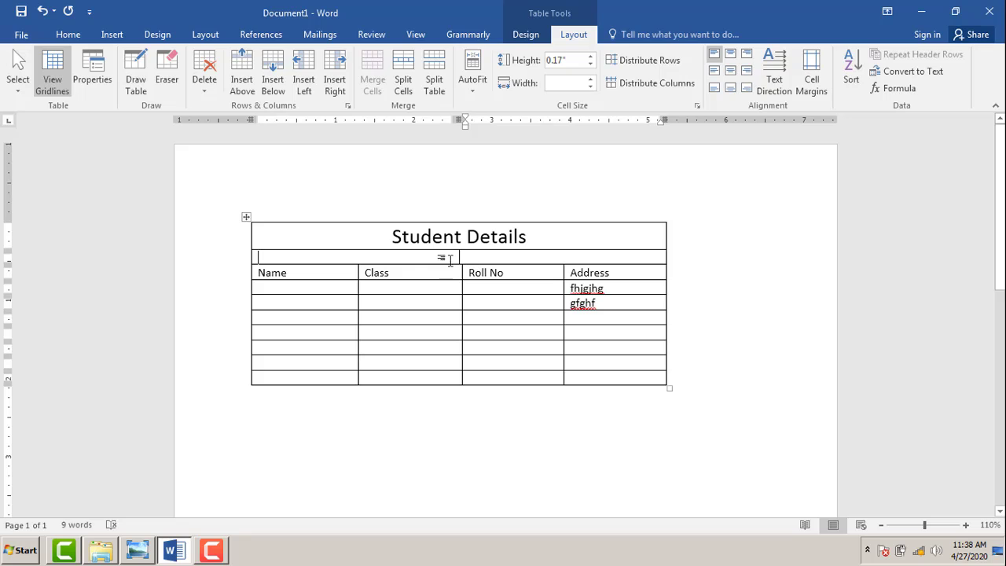
{"action": "left_click", "coordinate": [445, 258]}
{"action": "left_click", "coordinate": [485, 257]}
{"action": "left_click", "coordinate": [432, 259]}
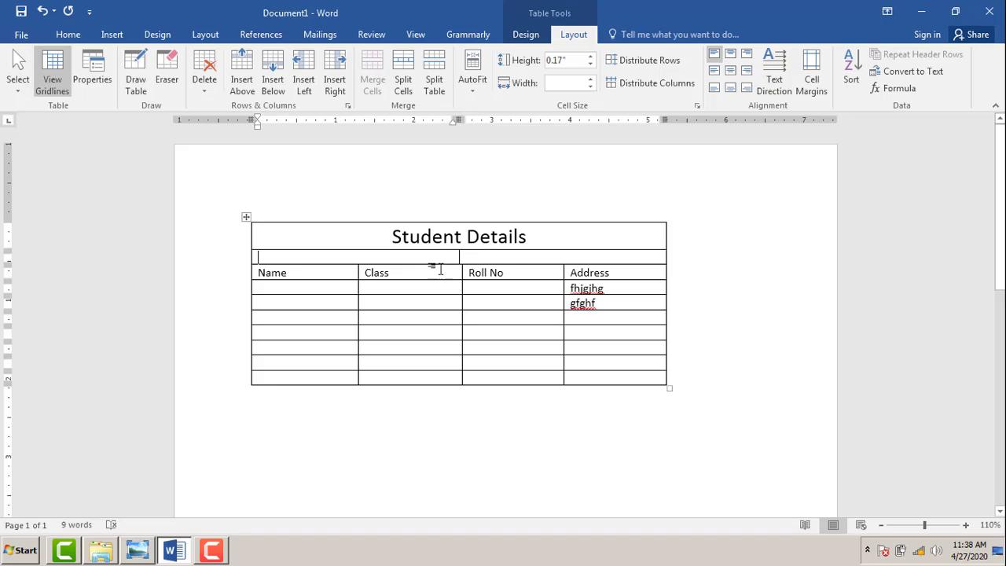
{"action": "left_click", "coordinate": [503, 260]}
{"action": "left_click", "coordinate": [453, 257]}
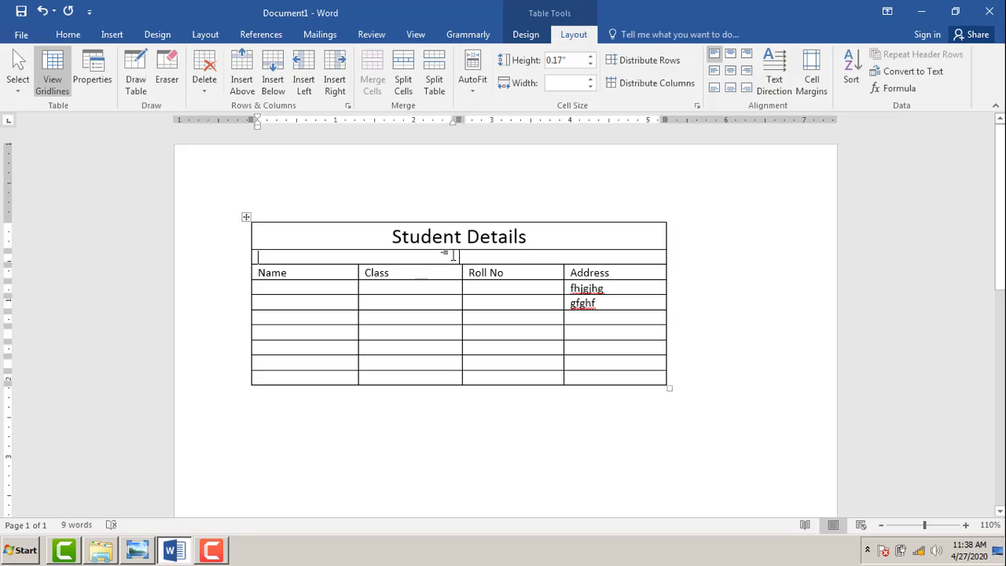
{"action": "left_click", "coordinate": [528, 254]}
{"action": "key", "text": "ctrl+z"}
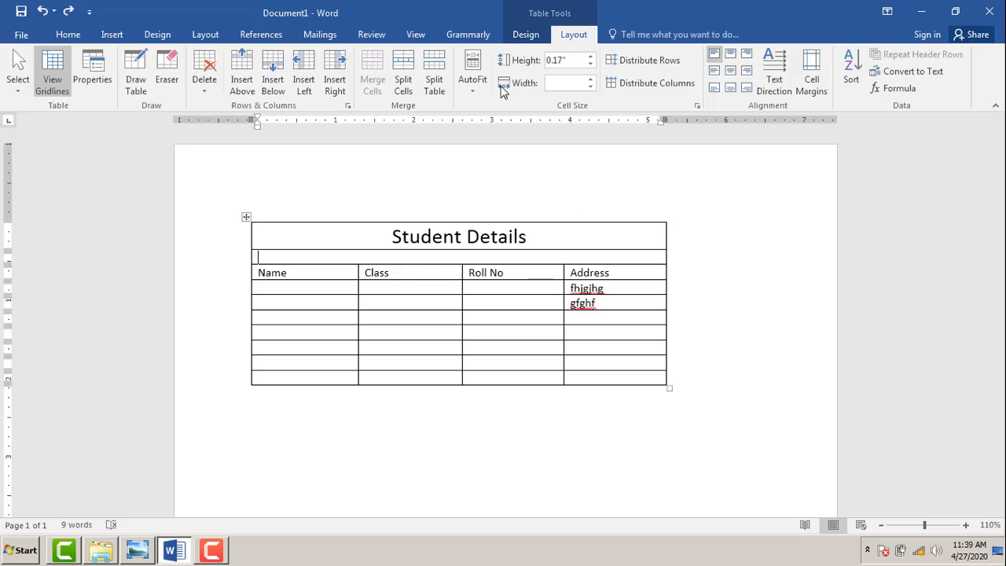
Split the empty row beneath the Student Details title into 5 columns and 1 row, and undo the split
{"action": "left_click", "coordinate": [405, 77]}
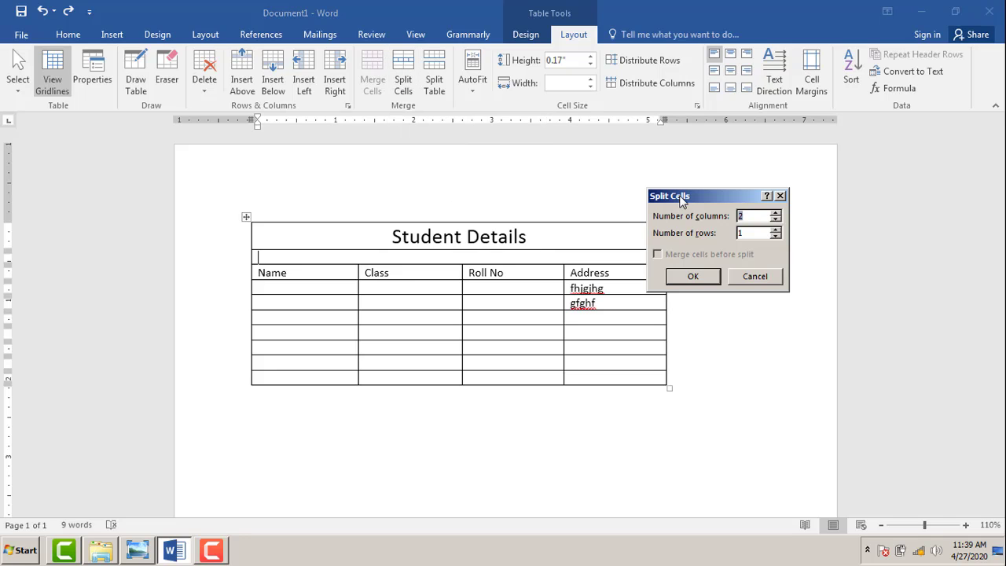
{"action": "left_click_drag", "start_coordinate": [681, 199], "coordinate": [449, 199]}
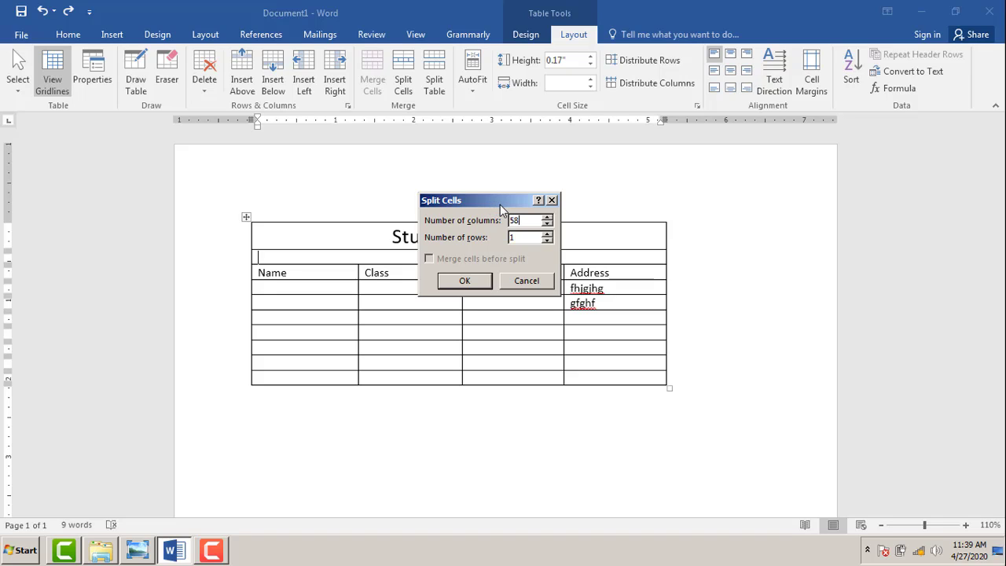
{"action": "key", "text": "BackSpace"}
{"action": "left_click_drag", "start_coordinate": [485, 200], "coordinate": [611, 150]}
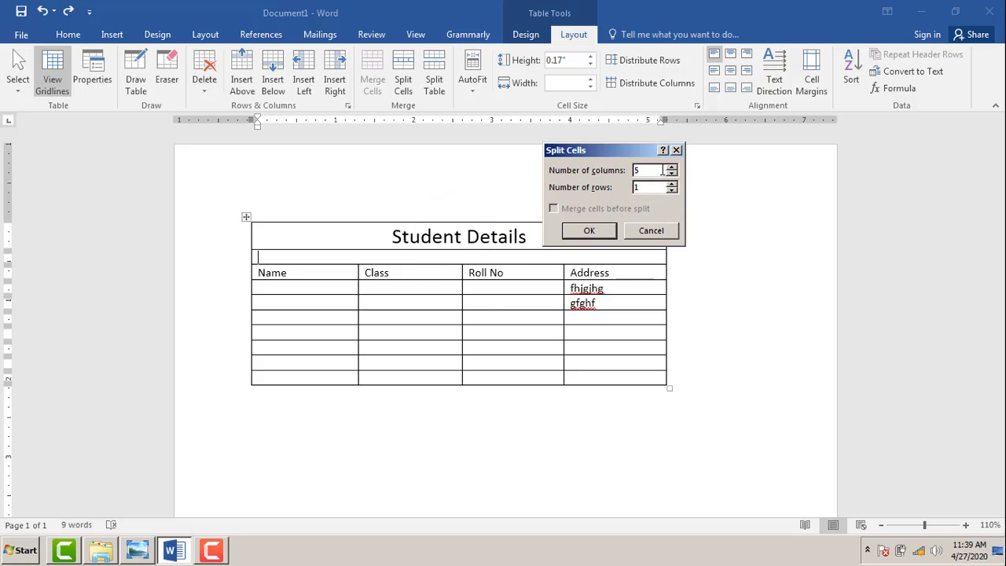
{"action": "left_click", "coordinate": [605, 233]}
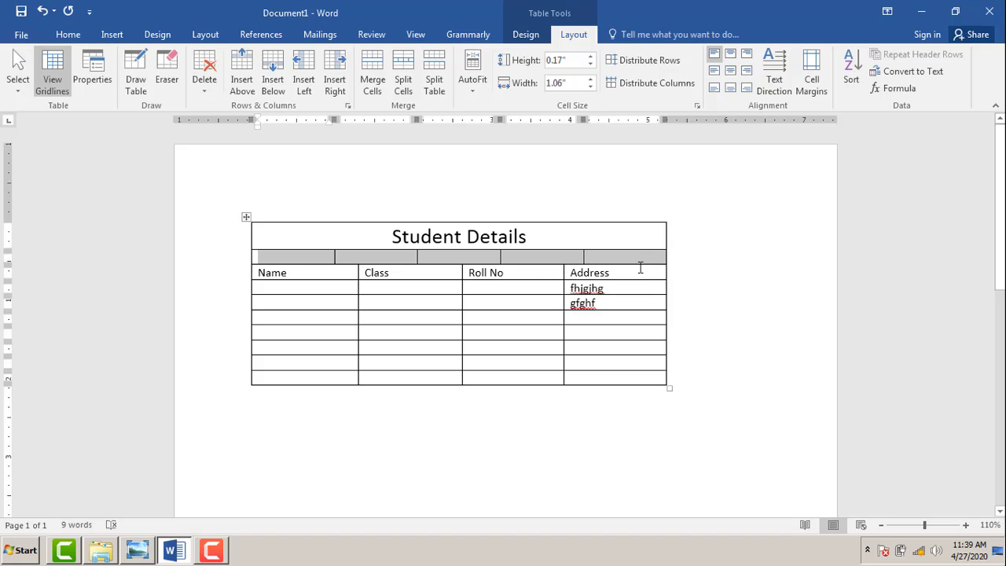
{"action": "key", "text": "Left"}
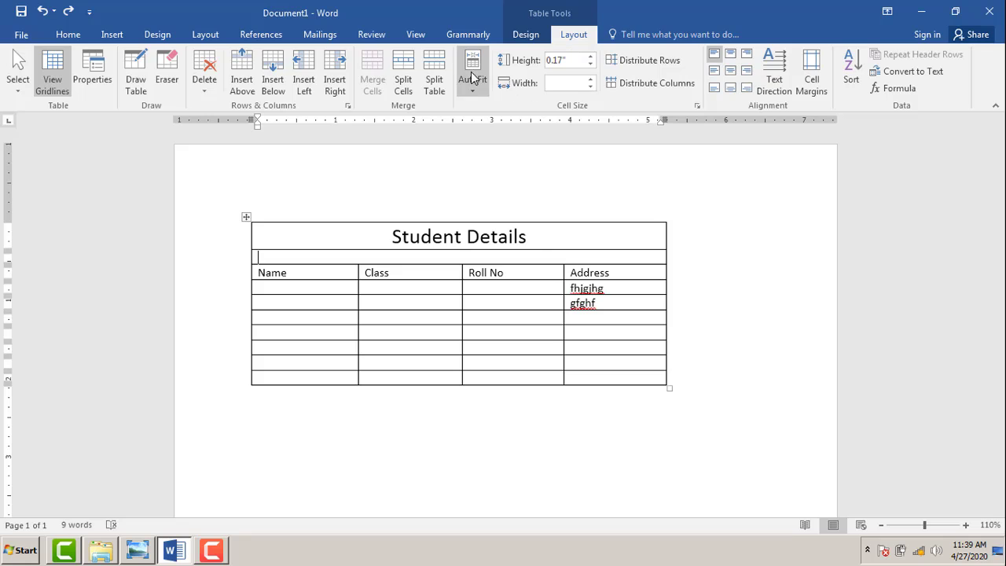
Split the empty row beneath the Student Details title into 5 columns and 2 rows
{"action": "left_click", "coordinate": [402, 72]}
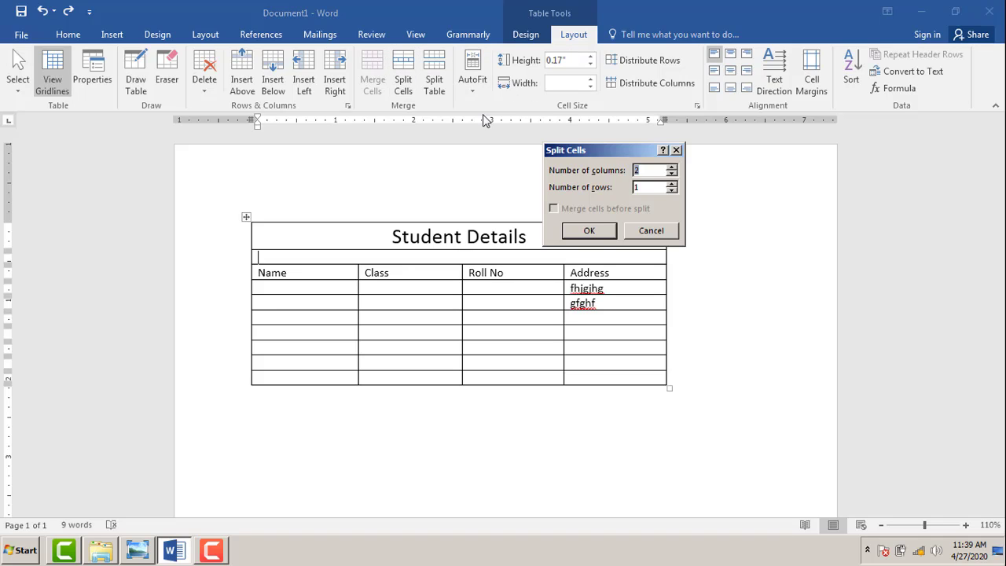
{"action": "double_click", "coordinate": [636, 188]}
{"action": "type", "text": "2"}
{"action": "left_click", "coordinate": [589, 230]}
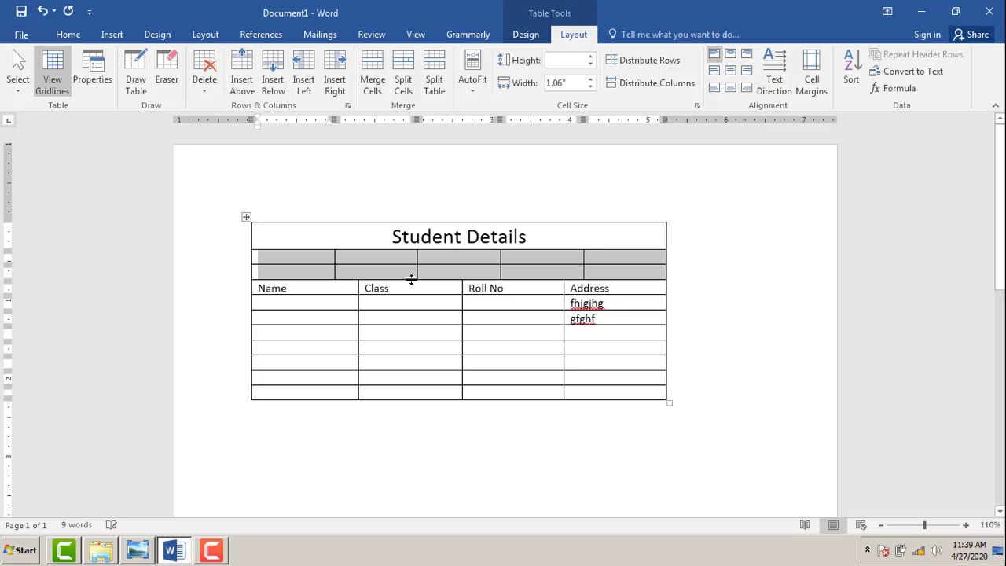
{"action": "left_click", "coordinate": [641, 256]}
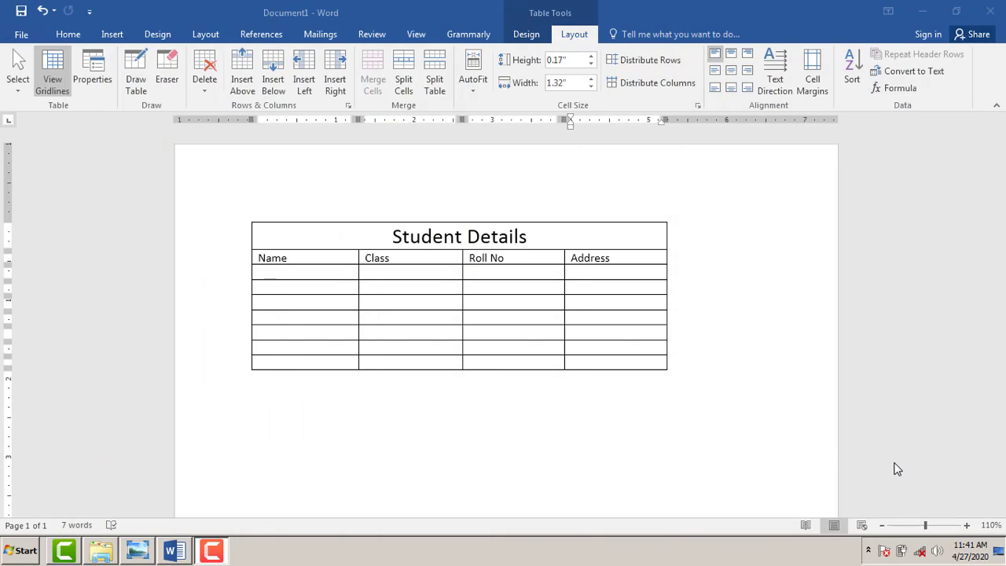
Select all the cells of the Student Details table, and clear the selection
{"action": "left_click", "coordinate": [331, 262]}
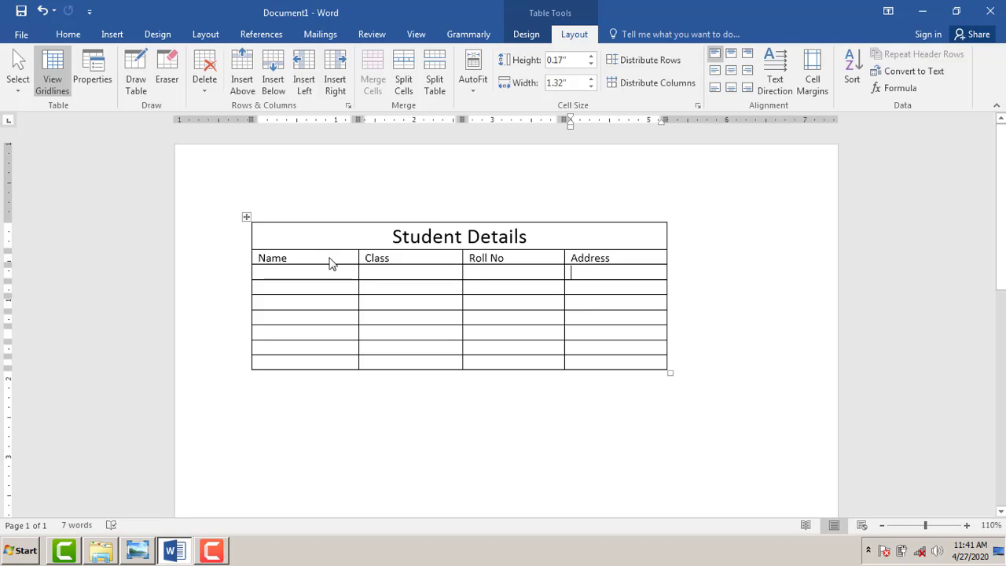
{"action": "right_click", "coordinate": [246, 233]}
{"action": "left_click_drag", "start_coordinate": [246, 234], "coordinate": [692, 376]}
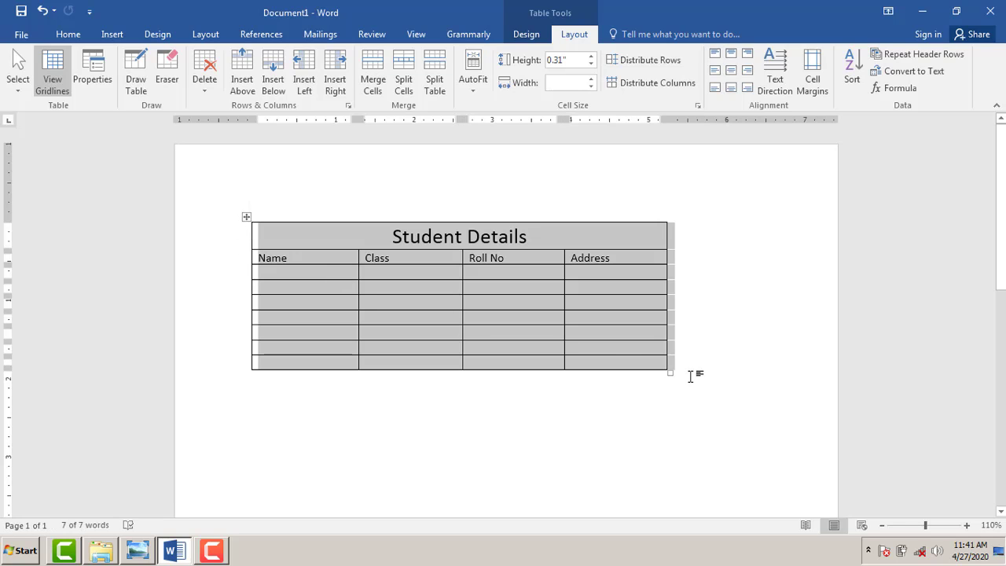
{"action": "left_click", "coordinate": [681, 386]}
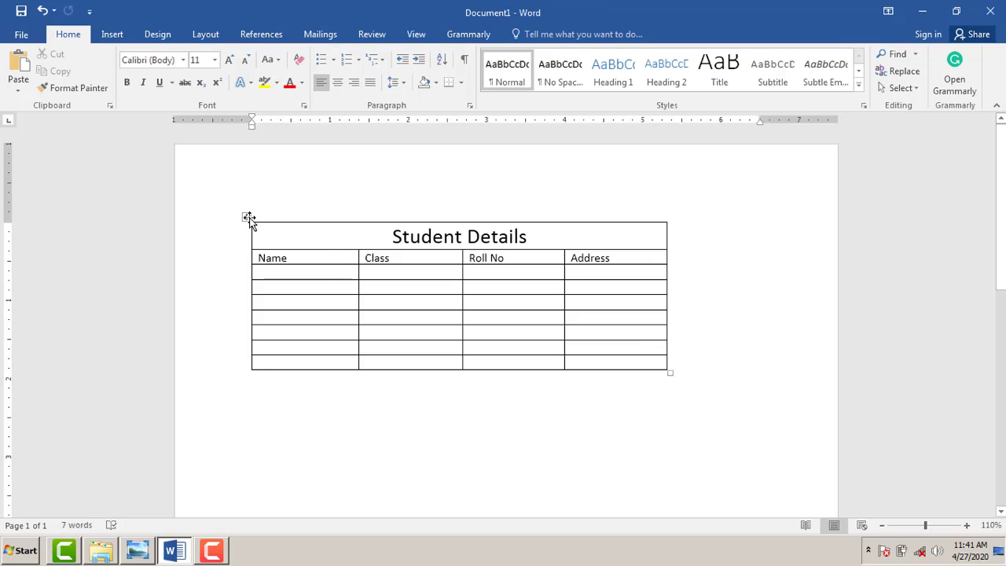
Move the Student Details table up and to the right on the page, and stretch it to about twice its height
{"action": "left_click_drag", "start_coordinate": [248, 219], "coordinate": [281, 176]}
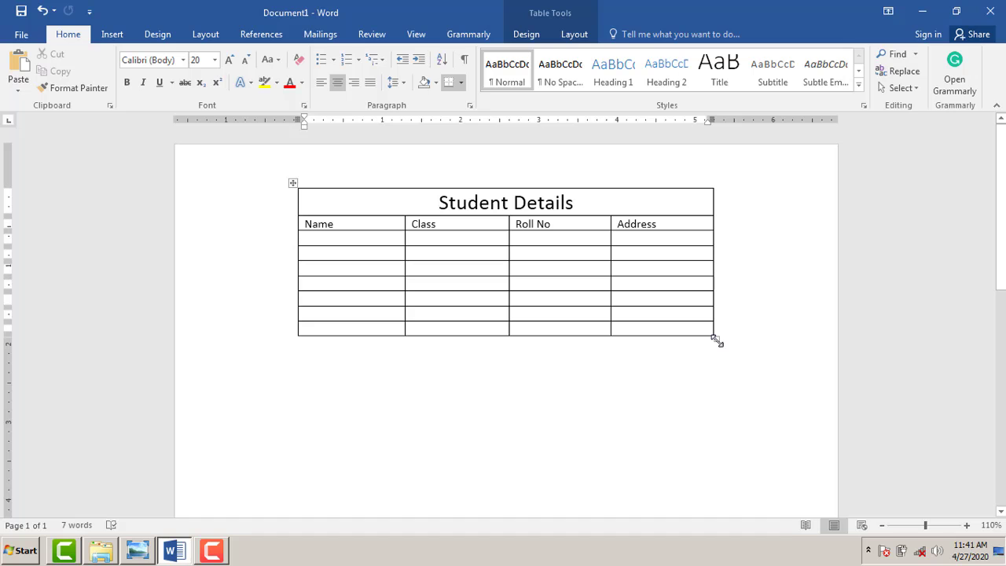
{"action": "left_click_drag", "start_coordinate": [717, 341], "coordinate": [723, 485]}
{"action": "left_click_drag", "start_coordinate": [714, 397], "coordinate": [716, 348]}
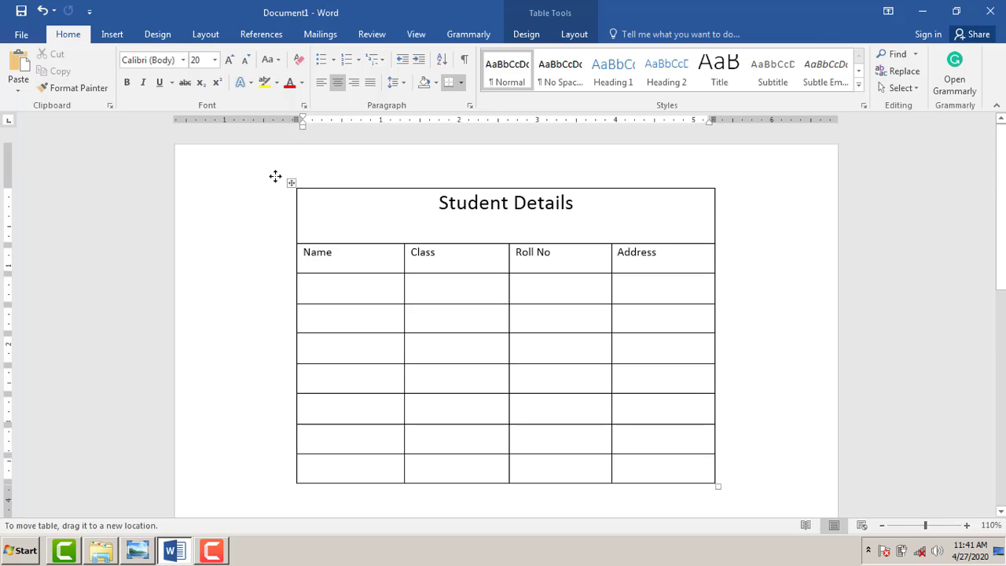
Select the whole table by its move handle, and clear the selection by placing the cursor beside the table
{"action": "left_click", "coordinate": [312, 184]}
{"action": "left_click", "coordinate": [289, 183]}
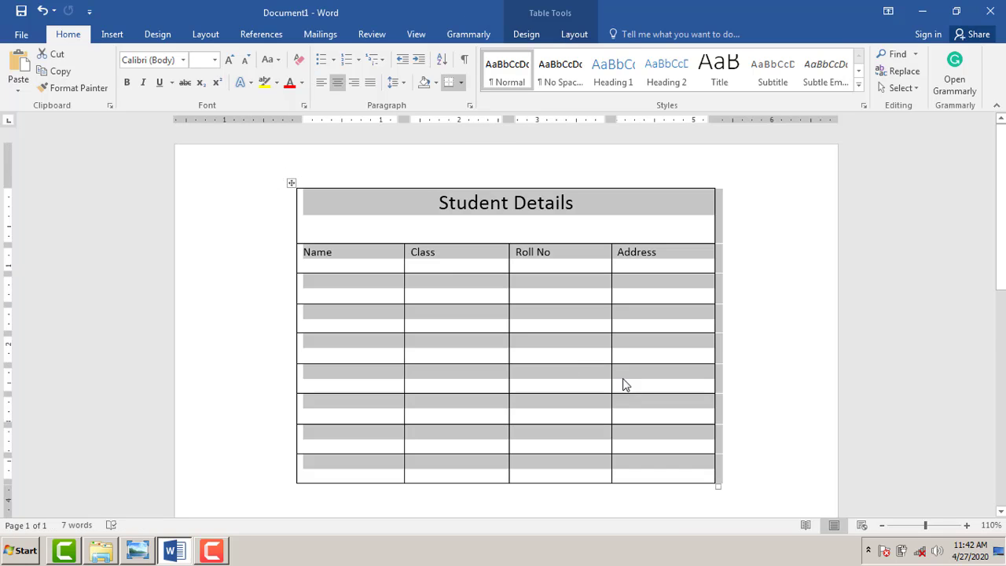
{"action": "scroll", "coordinate": [416, 354], "scroll_direction": "down", "scroll_amount": 3}
{"action": "scroll", "coordinate": [250, 237], "scroll_direction": "up", "scroll_amount": 2}
{"action": "left_click", "coordinate": [250, 237]}
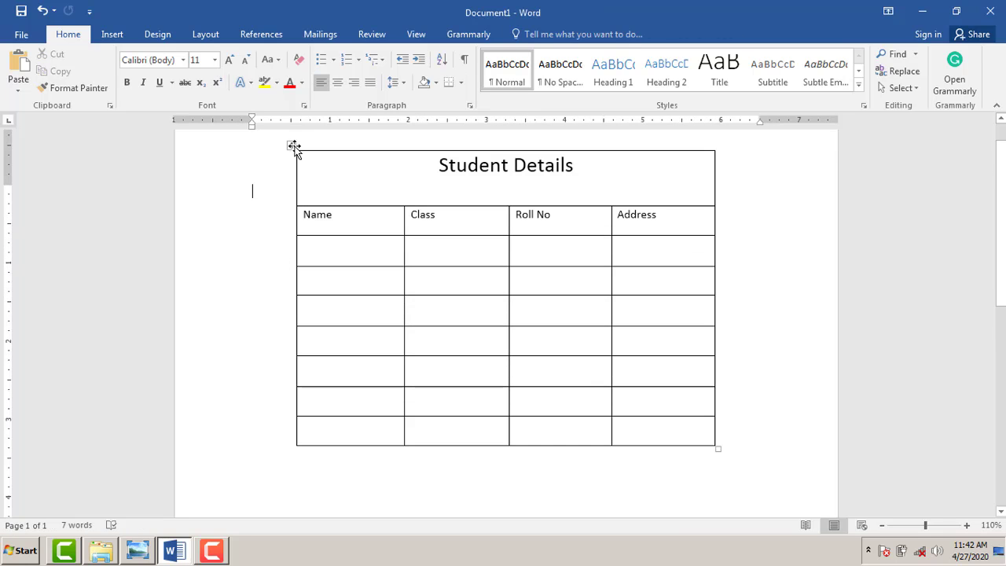
Move the table further down the page, and resize it from its lower corner to make the rows taller
{"action": "mouse_move", "coordinate": [291, 146]}
{"action": "left_mouse_down"}
{"action": "mouse_move", "coordinate": [244, 156]}
{"action": "mouse_move", "coordinate": [310, 206]}
{"action": "left_mouse_up"}
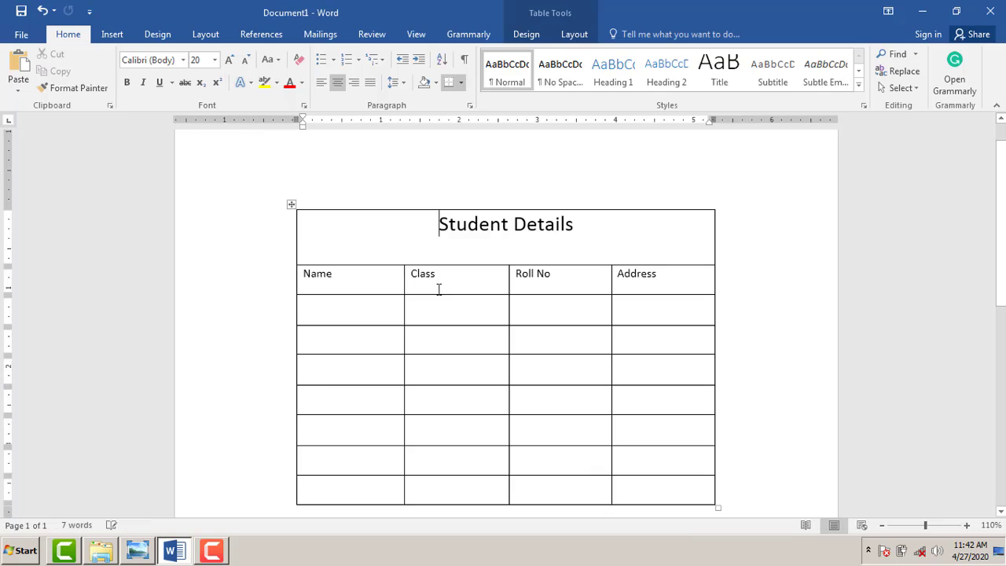
{"action": "scroll", "coordinate": [793, 398], "scroll_direction": "down", "scroll_amount": 5}
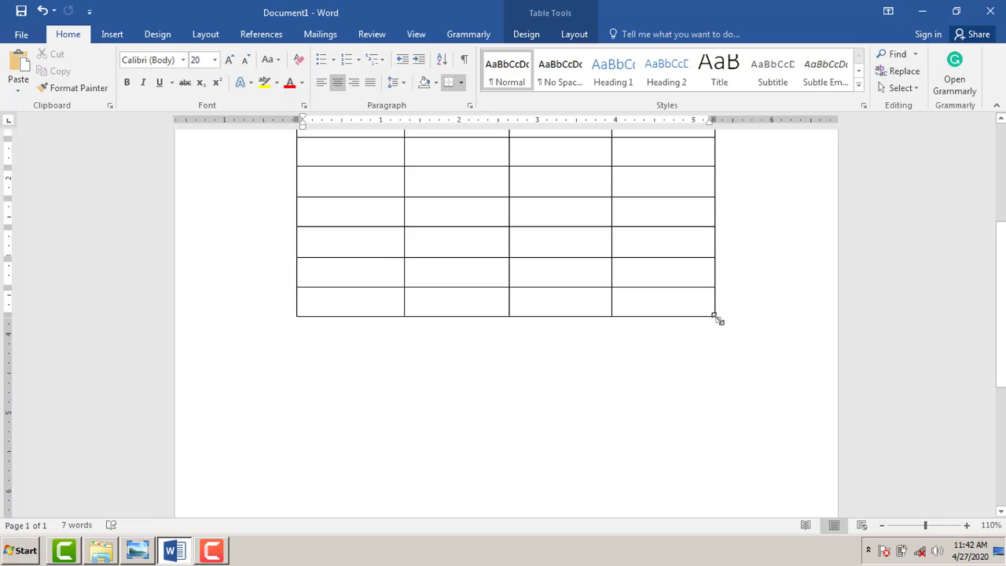
{"action": "left_click_drag", "start_coordinate": [718, 319], "coordinate": [706, 427]}
{"action": "scroll", "coordinate": [694, 380], "scroll_direction": "up", "scroll_amount": 2}
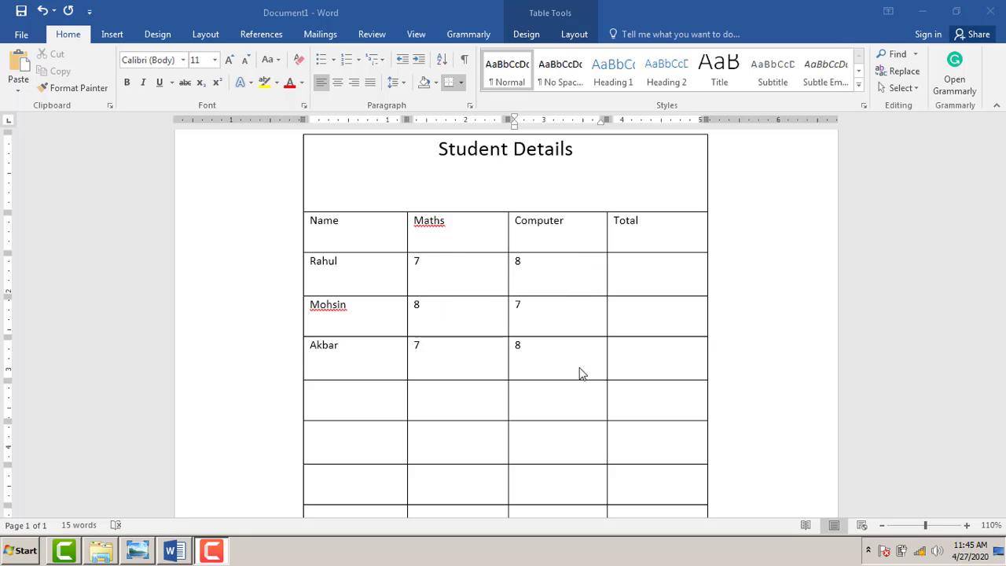
Place the cursor in turn in the Maths, Computer and Total cells of the first student row
{"action": "left_click", "coordinate": [654, 266]}
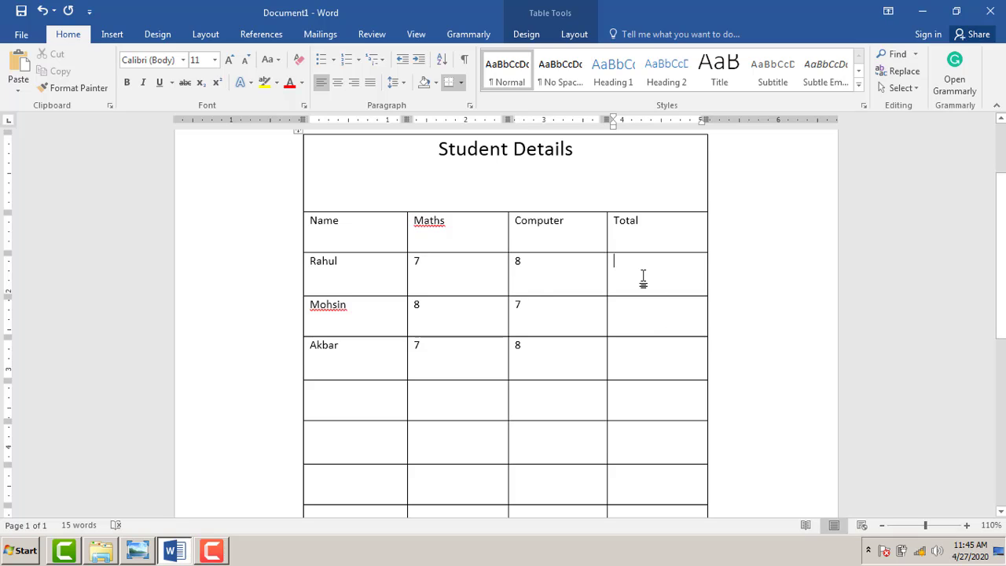
{"action": "left_click", "coordinate": [446, 263]}
{"action": "left_click", "coordinate": [537, 266]}
{"action": "left_click", "coordinate": [649, 275]}
{"action": "left_click", "coordinate": [566, 265]}
{"action": "left_click", "coordinate": [499, 264]}
{"action": "left_click", "coordinate": [545, 264]}
Insert the formula =7+8 in the Total cell of the first student row, replacing the suggested formula
{"action": "left_click", "coordinate": [633, 268]}
{"action": "left_click", "coordinate": [586, 39]}
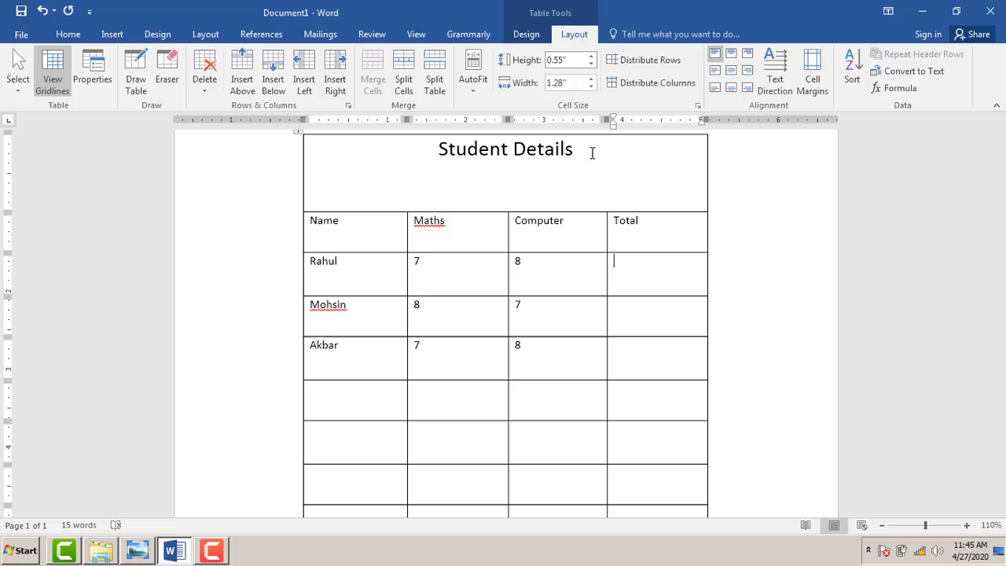
{"action": "left_click", "coordinate": [898, 90]}
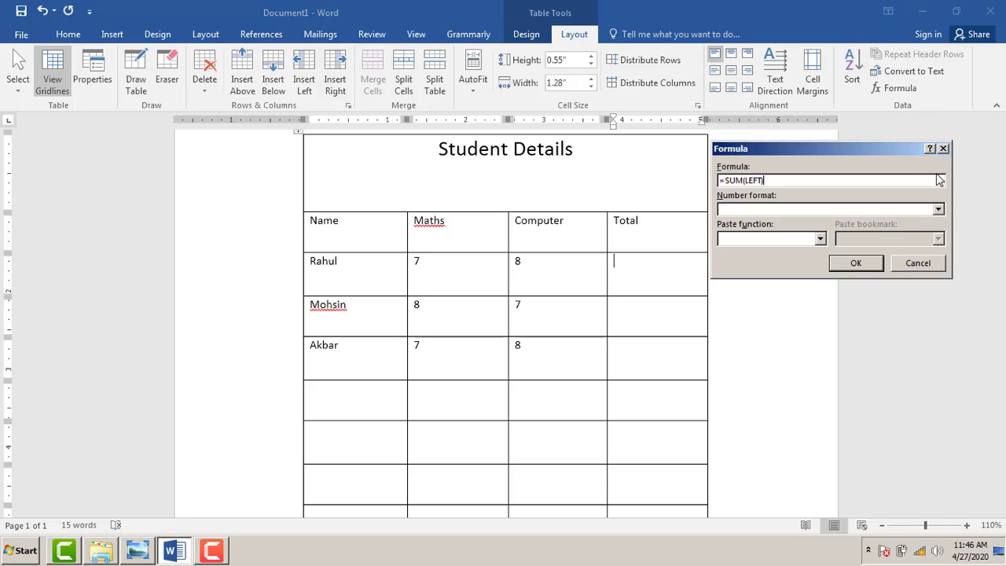
{"action": "left_click_drag", "start_coordinate": [873, 150], "coordinate": [921, 134]}
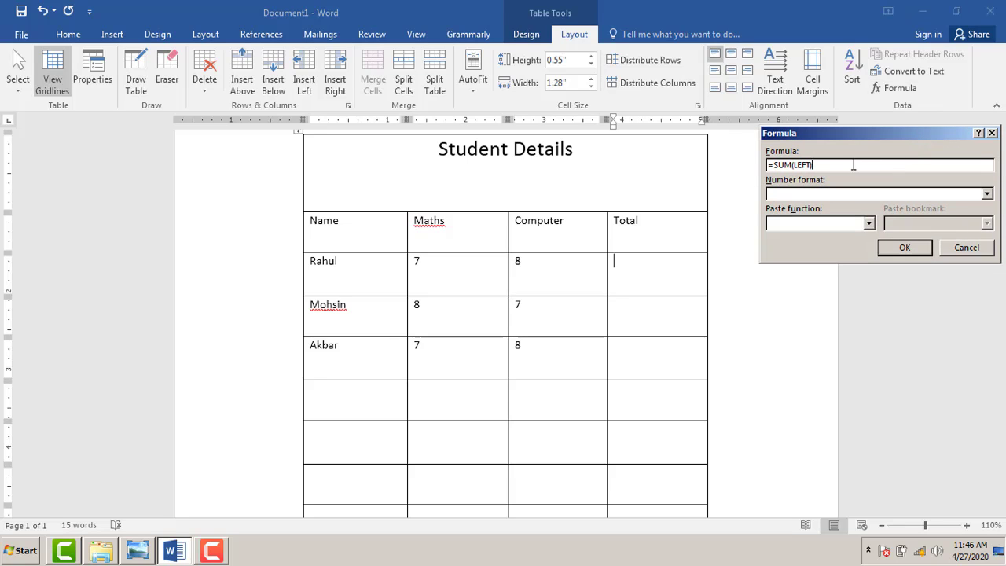
{"action": "left_click_drag", "start_coordinate": [854, 165], "coordinate": [739, 153]}
{"action": "key", "text": "BackSpace"}
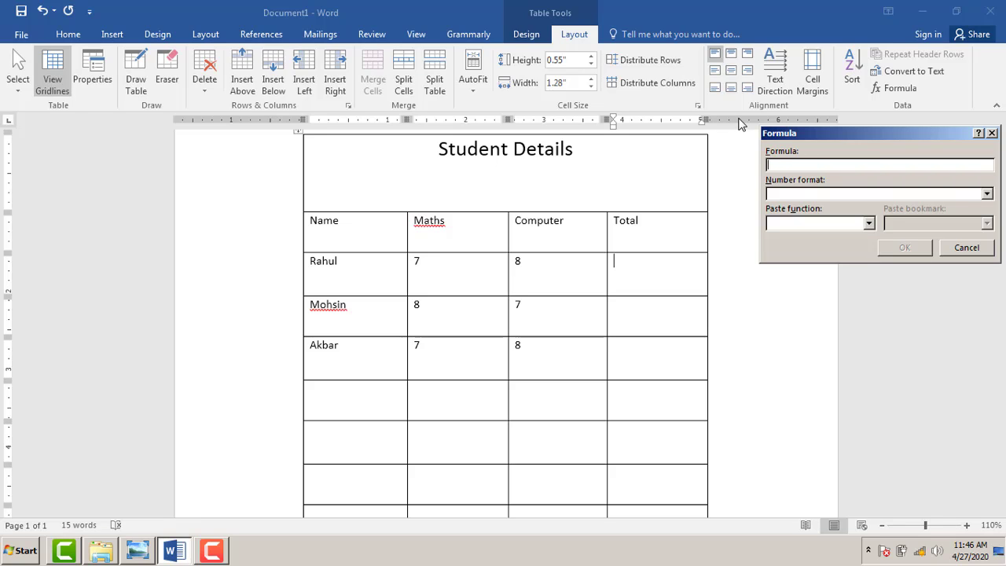
{"action": "type", "text": "="}
{"action": "type", "text": "7"}
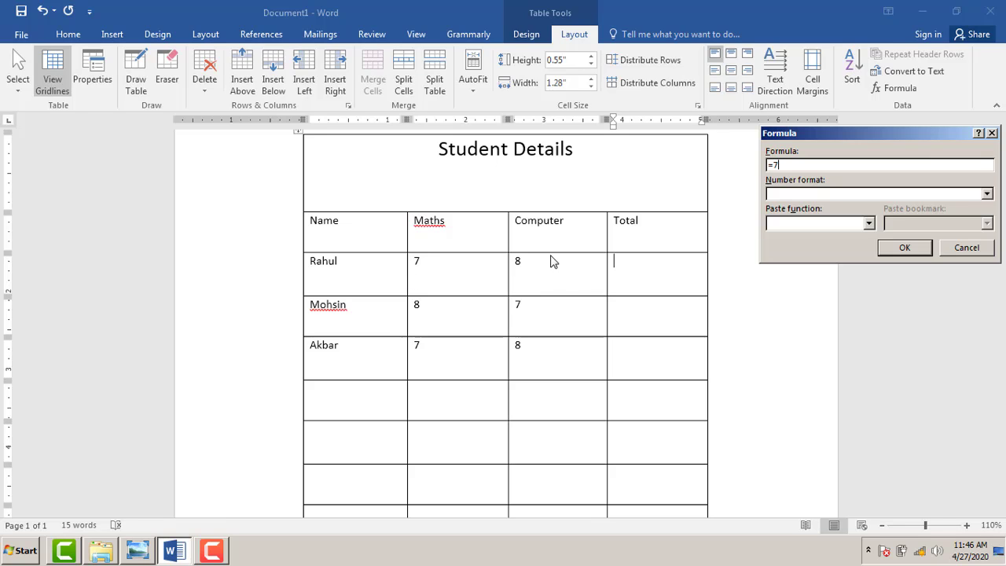
{"action": "type", "text": "+8"}
{"action": "left_click", "coordinate": [912, 251]}
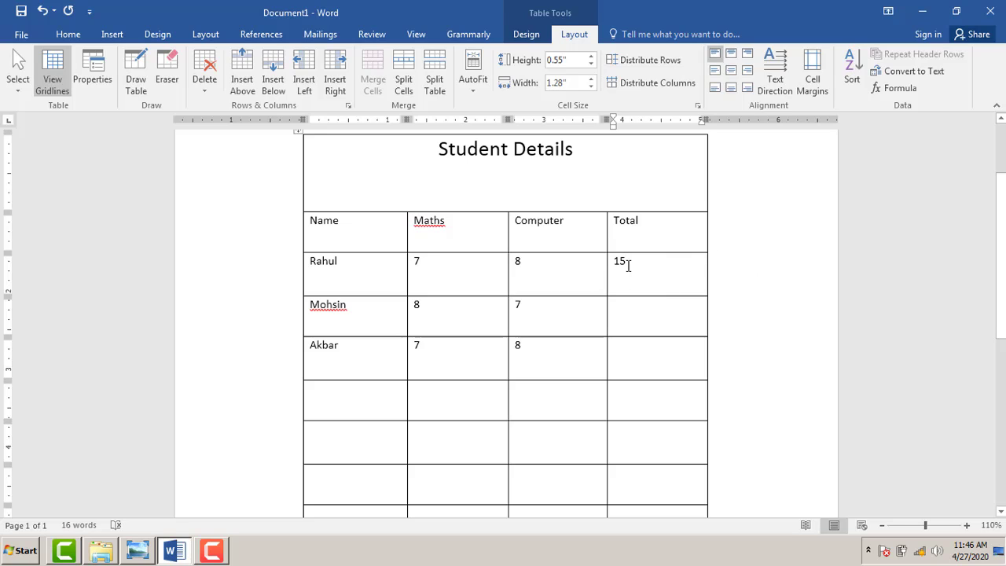
Insert the formula =8+7 in the Total cell of the second student row
{"action": "left_click", "coordinate": [644, 308]}
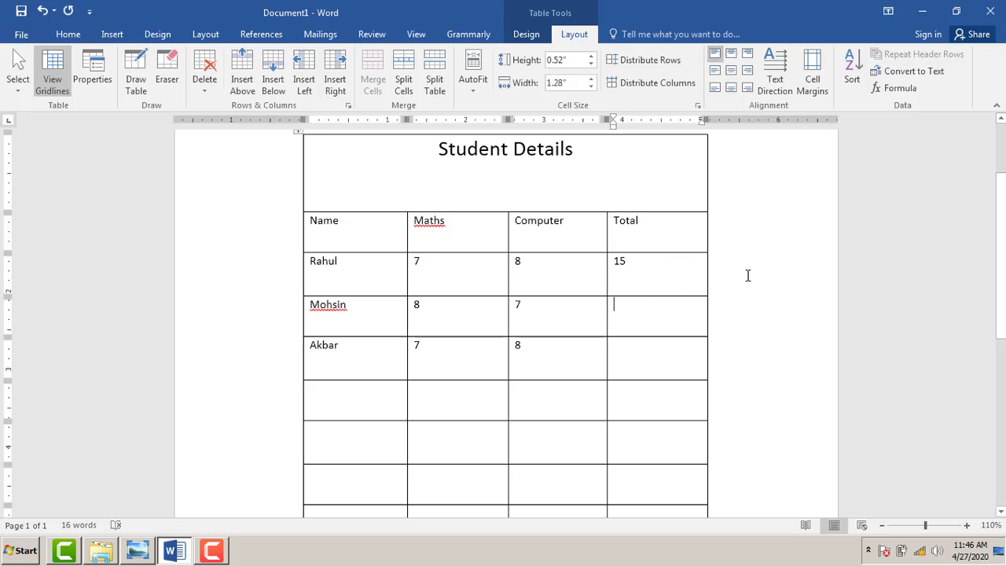
{"action": "left_click", "coordinate": [894, 91]}
{"action": "left_click_drag", "start_coordinate": [855, 165], "coordinate": [700, 168]}
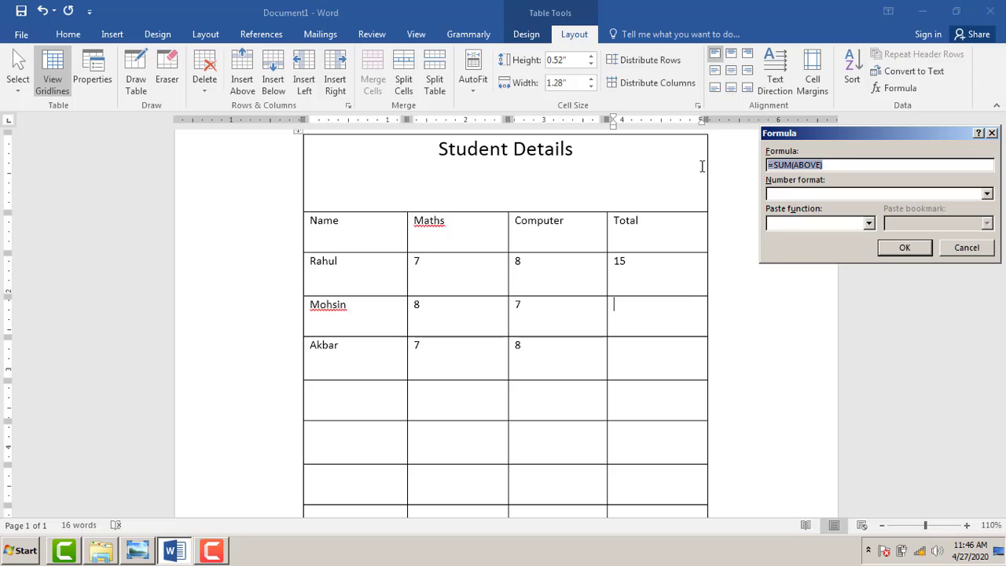
{"action": "type", "text": "="}
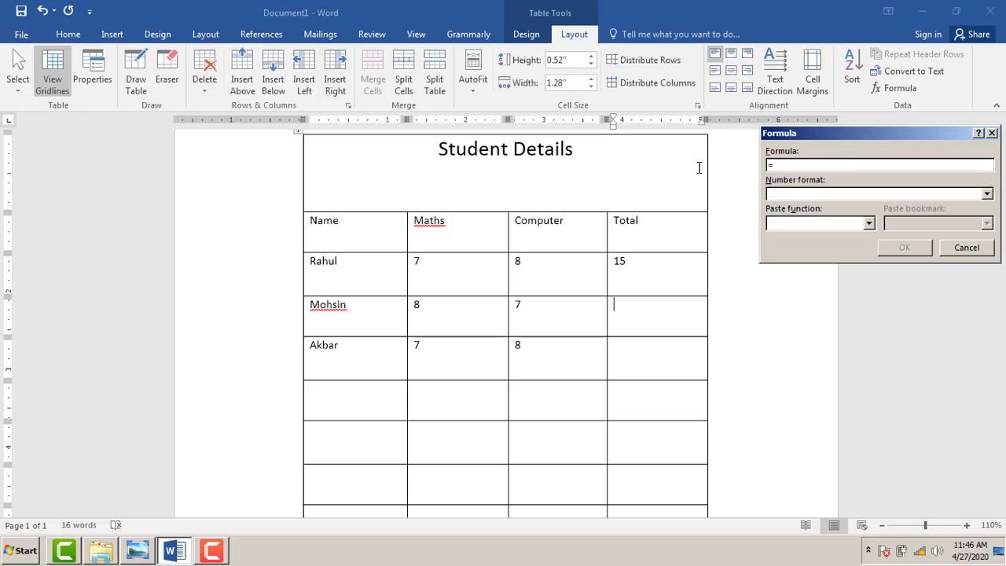
{"action": "type", "text": "8+7"}
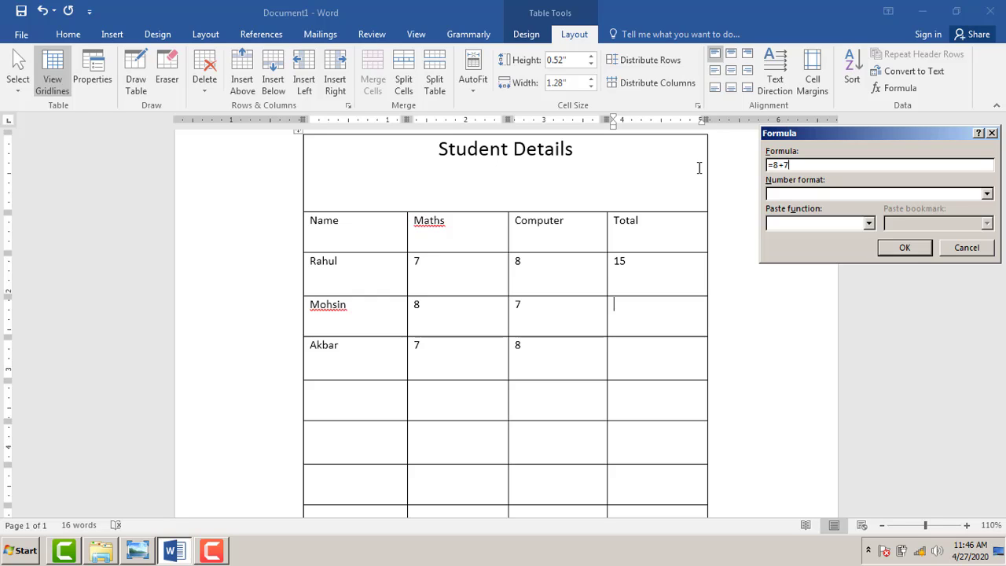
{"action": "left_click", "coordinate": [905, 247]}
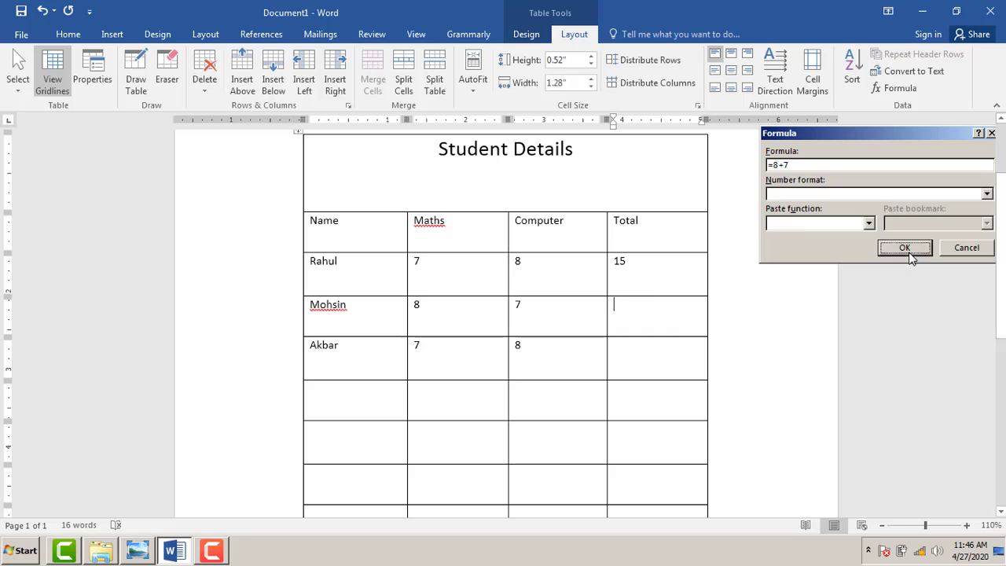
{"action": "left_click", "coordinate": [639, 350]}
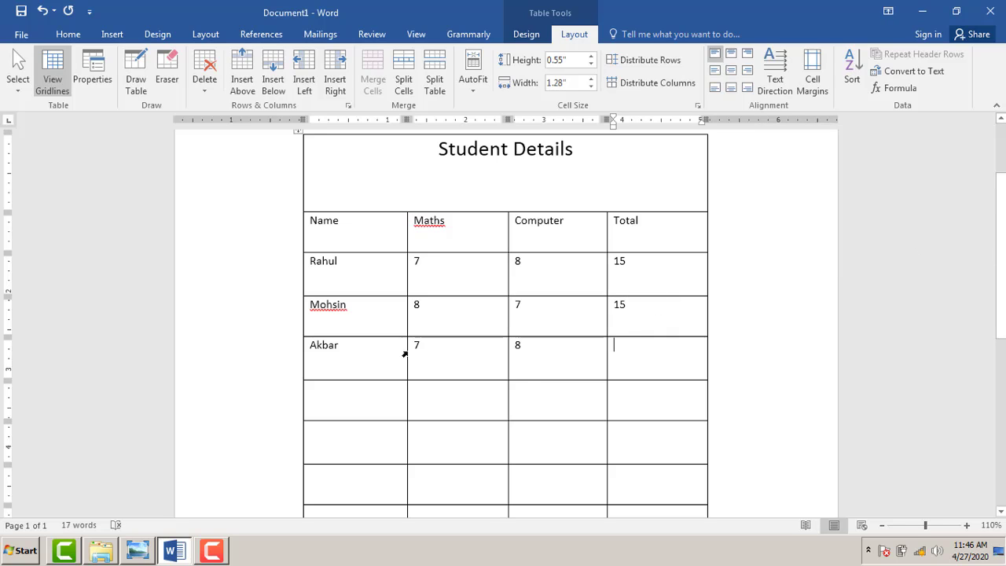
{"action": "left_click", "coordinate": [894, 88]}
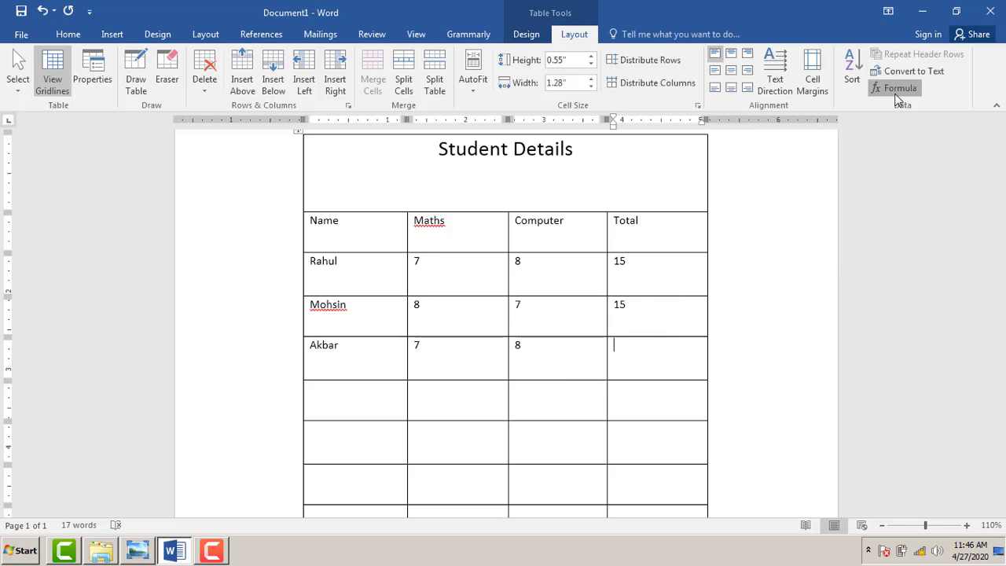
{"action": "left_click", "coordinate": [966, 250]}
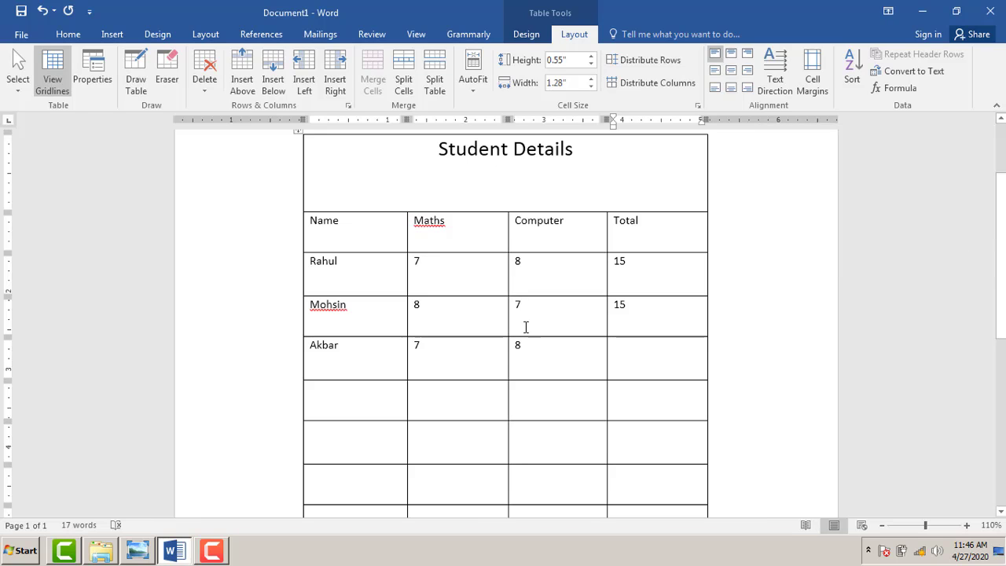
Change the third student row's Maths mark to 1288 and its Computer mark to 255
{"action": "left_click_drag", "start_coordinate": [447, 352], "coordinate": [391, 346]}
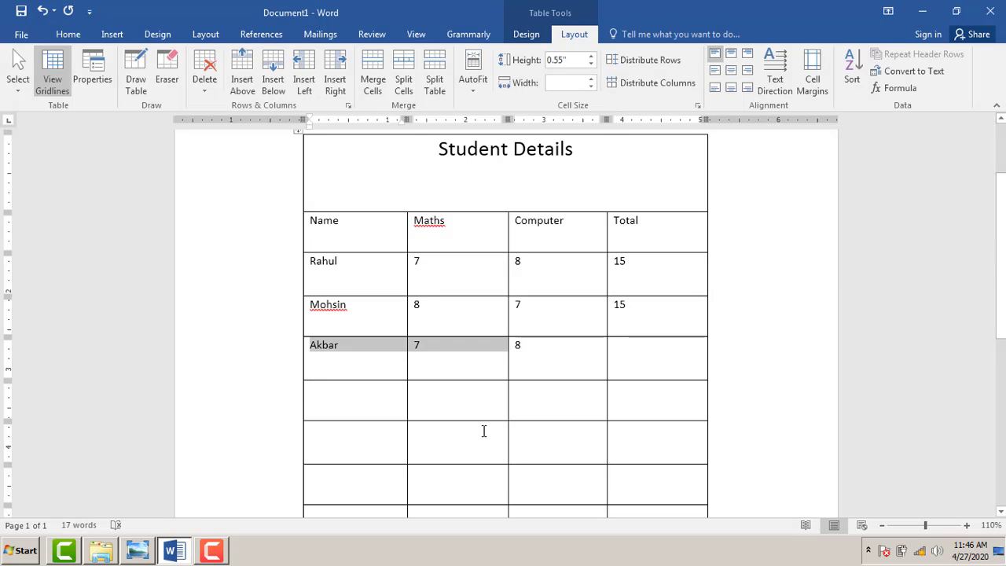
{"action": "left_click", "coordinate": [436, 349]}
{"action": "key", "text": "BackSpace"}
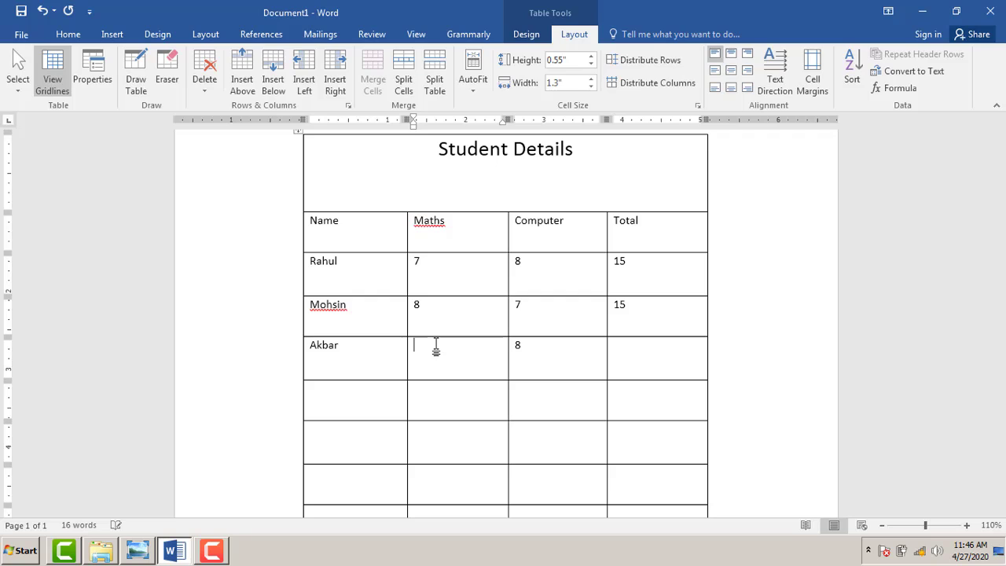
{"action": "type", "text": "1288"}
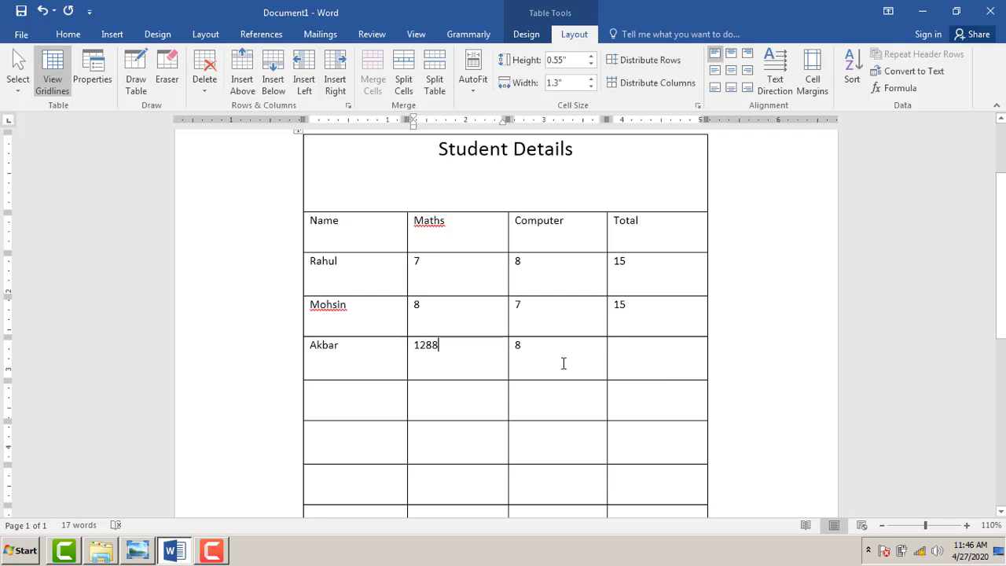
{"action": "left_click", "coordinate": [564, 348]}
{"action": "key", "text": "BackSpace"}
{"action": "type", "text": "255"}
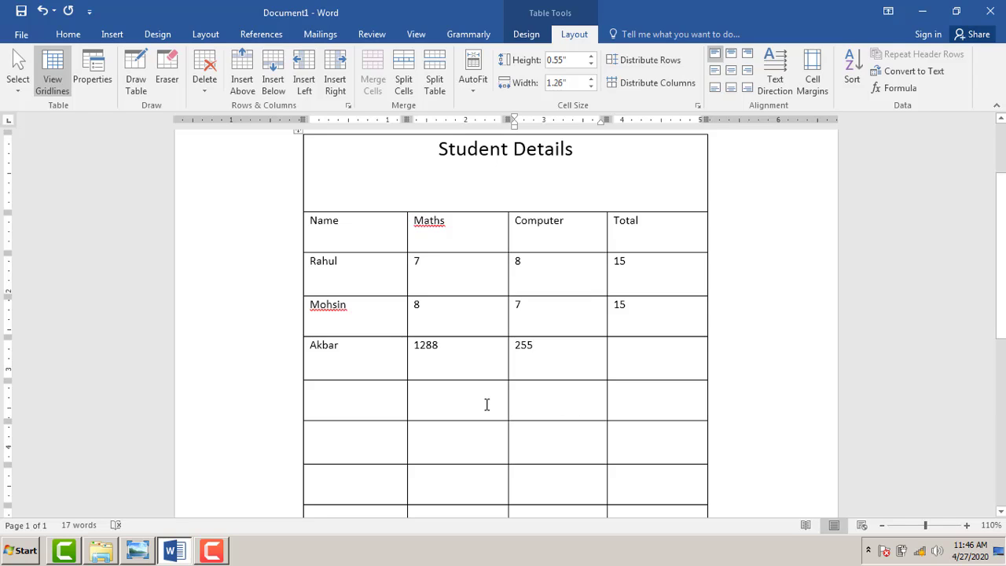
Insert the formula =1288+255 in the third student row's Total cell and delete the resulting total
{"action": "left_click", "coordinate": [661, 358]}
{"action": "left_click", "coordinate": [897, 88]}
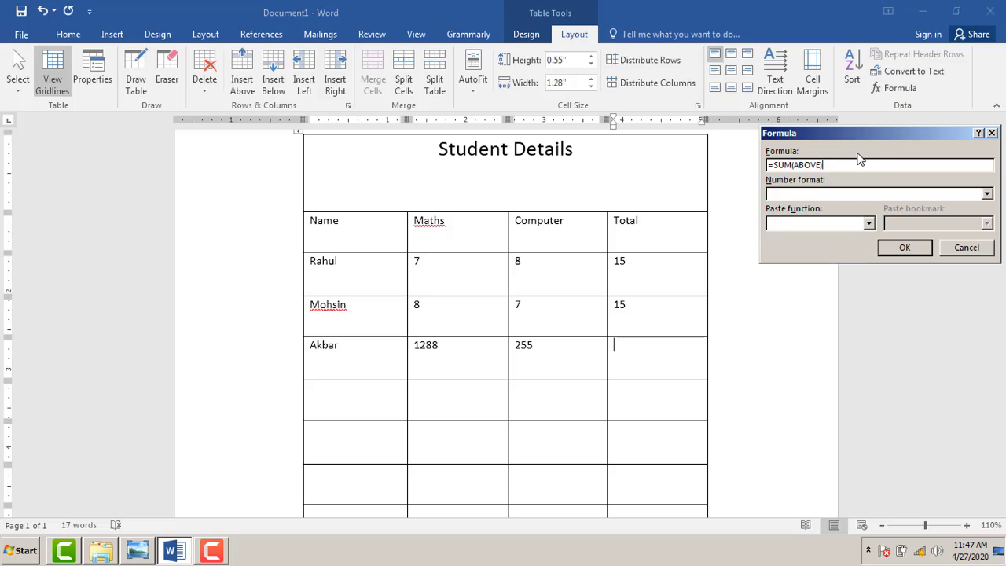
{"action": "key", "text": "BackSpace"}
{"action": "key", "text": "BackSpace"}
{"action": "key", "text": "BackSpace"}
{"action": "key", "text": "BackSpace"}
{"action": "key", "text": "BackSpace"}
{"action": "key", "text": "BackSpace"}
{"action": "key", "text": "BackSpace"}
{"action": "key", "text": "BackSpace"}
{"action": "key", "text": "BackSpace"}
{"action": "key", "text": "BackSpace"}
{"action": "key", "text": "BackSpace"}
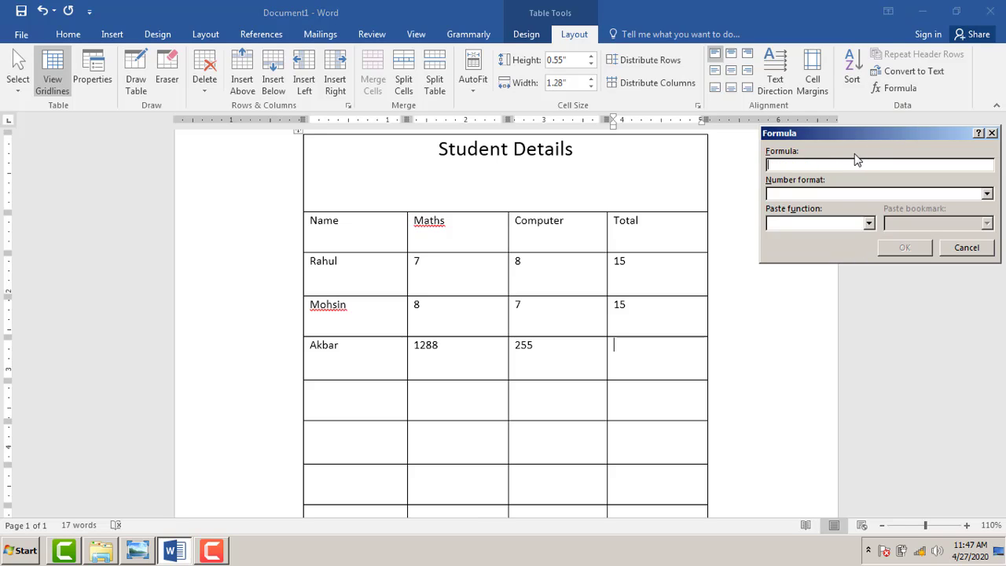
{"action": "type", "text": "=1288+"}
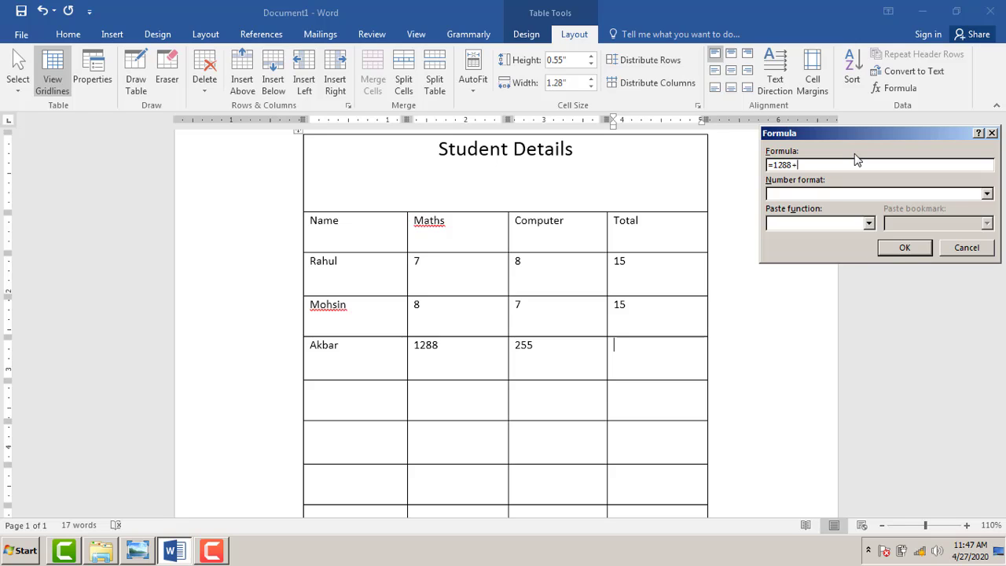
{"action": "type", "text": "255"}
{"action": "left_click", "coordinate": [905, 248]}
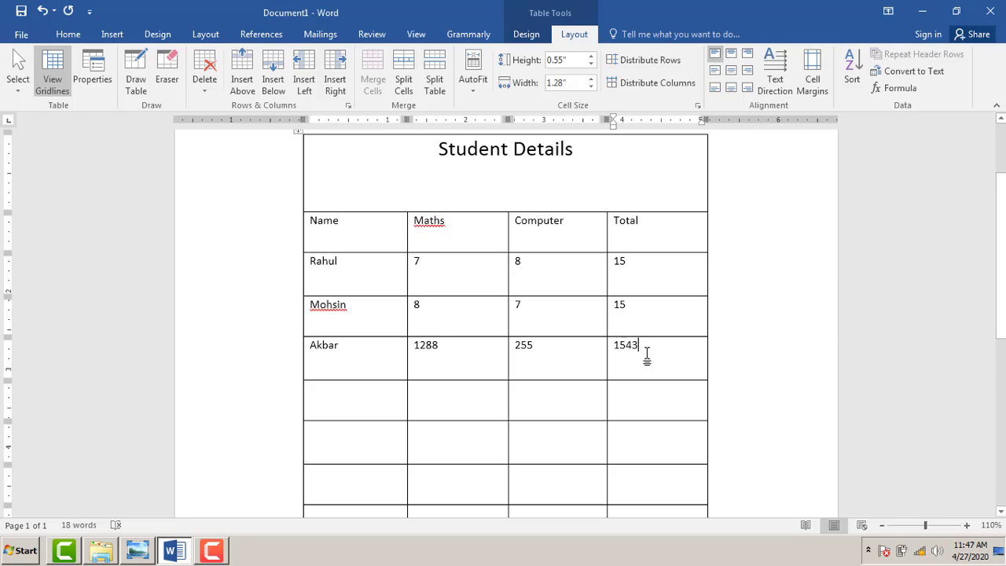
{"action": "key", "text": "BackSpace"}
{"action": "key", "text": "BackSpace"}
Insert the formula =1288+255 at a centred insertion point in the third student row's Total cell, replacing the suggested formula
{"action": "double_click", "coordinate": [635, 358]}
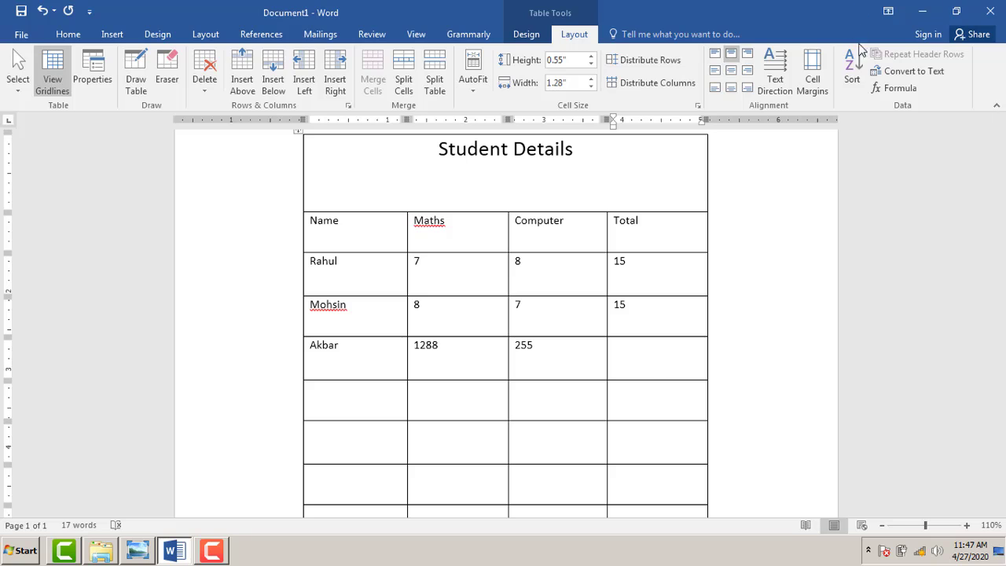
{"action": "left_click", "coordinate": [886, 89]}
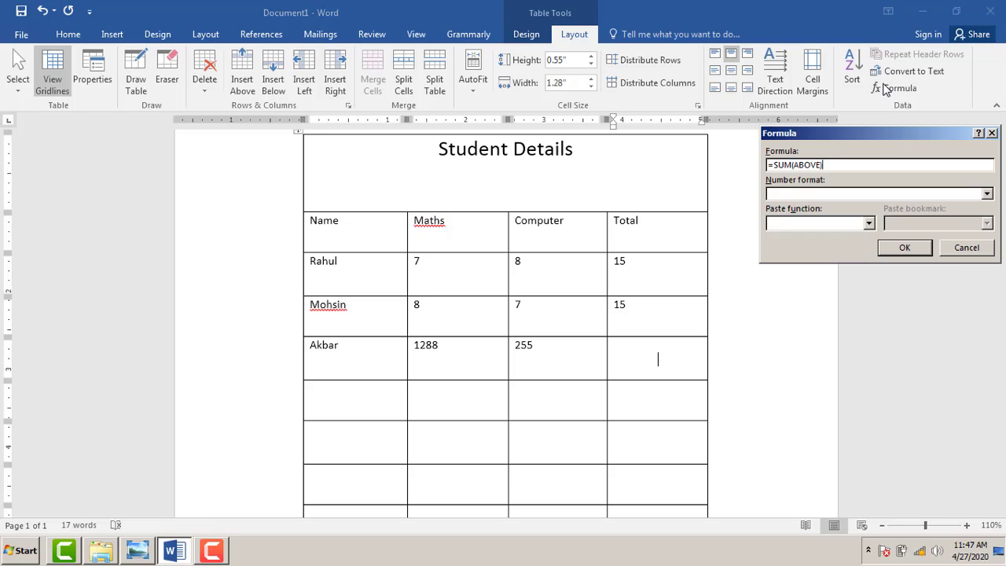
{"action": "left_click_drag", "start_coordinate": [857, 168], "coordinate": [683, 165]}
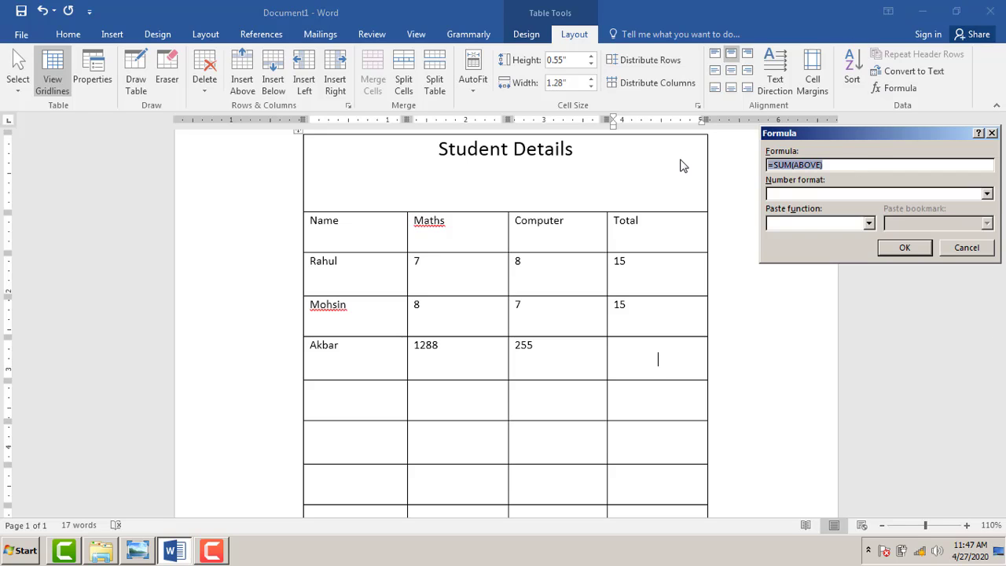
{"action": "type", "text": "="}
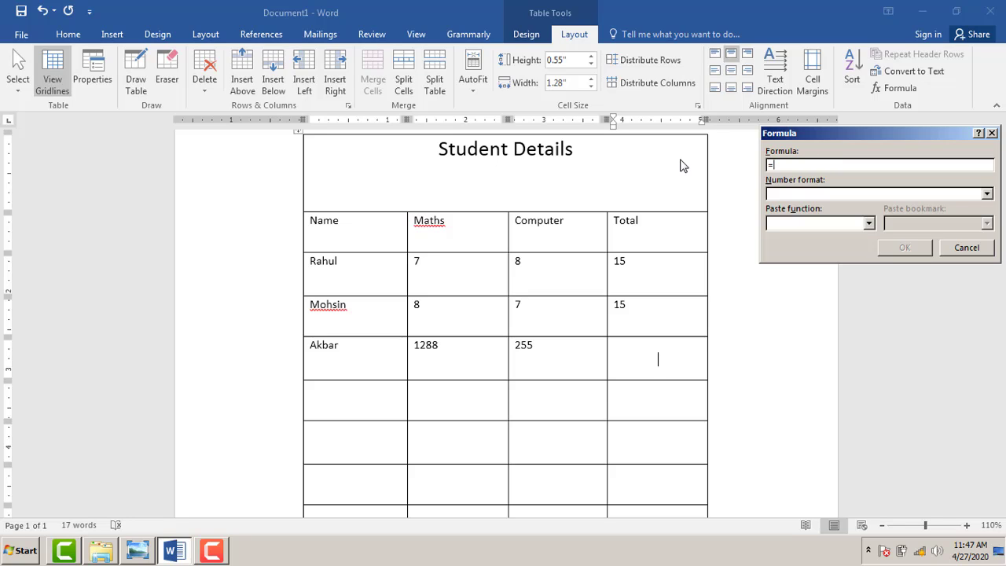
{"action": "type", "text": "1288"}
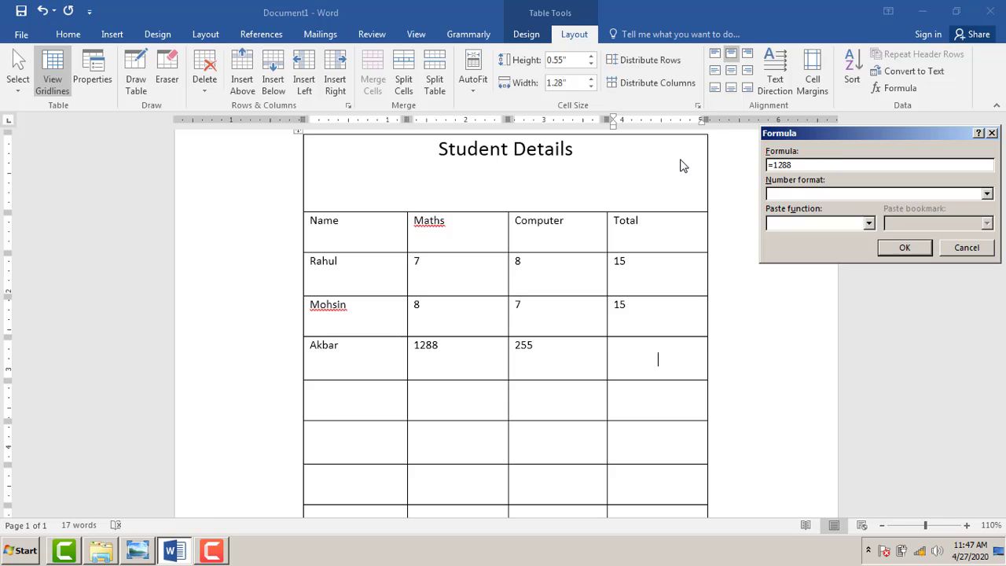
{"action": "type", "text": "+1255"}
{"action": "key", "text": "BackSpace"}
{"action": "key", "text": "BackSpace"}
{"action": "key", "text": "BackSpace"}
{"action": "key", "text": "BackSpace"}
{"action": "type", "text": "255"}
{"action": "left_click", "coordinate": [922, 249]}
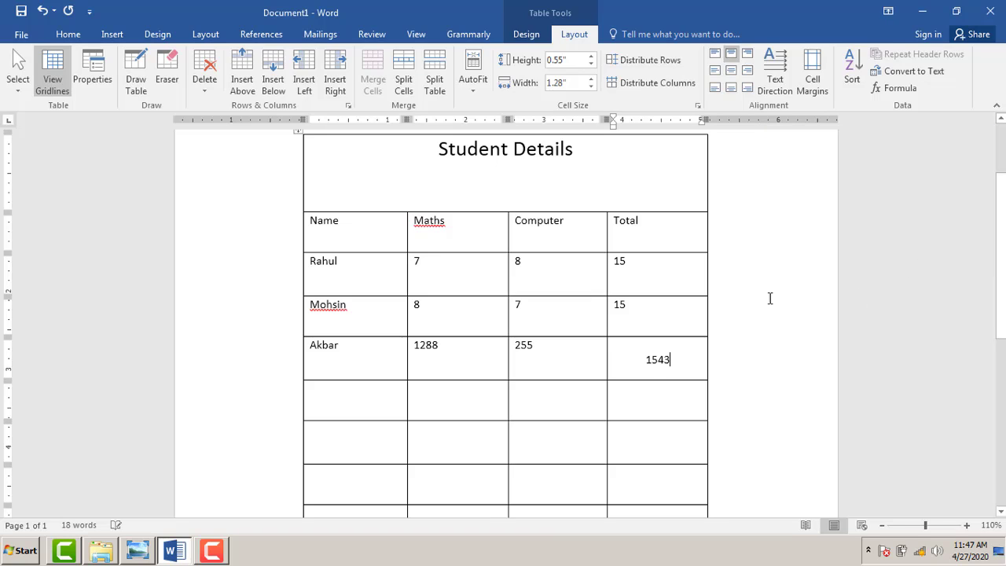
Shrink the whole table to about 5 by 3.2 inches and move it up the page
{"action": "left_click", "coordinate": [646, 358]}
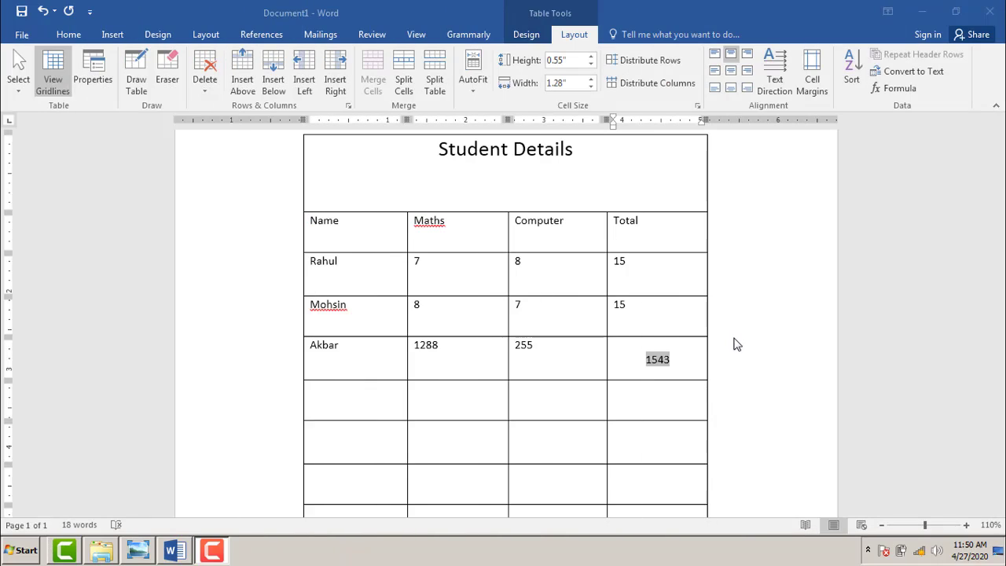
{"action": "left_click", "coordinate": [766, 344]}
{"action": "scroll", "coordinate": [766, 349], "scroll_direction": "down", "scroll_amount": 3}
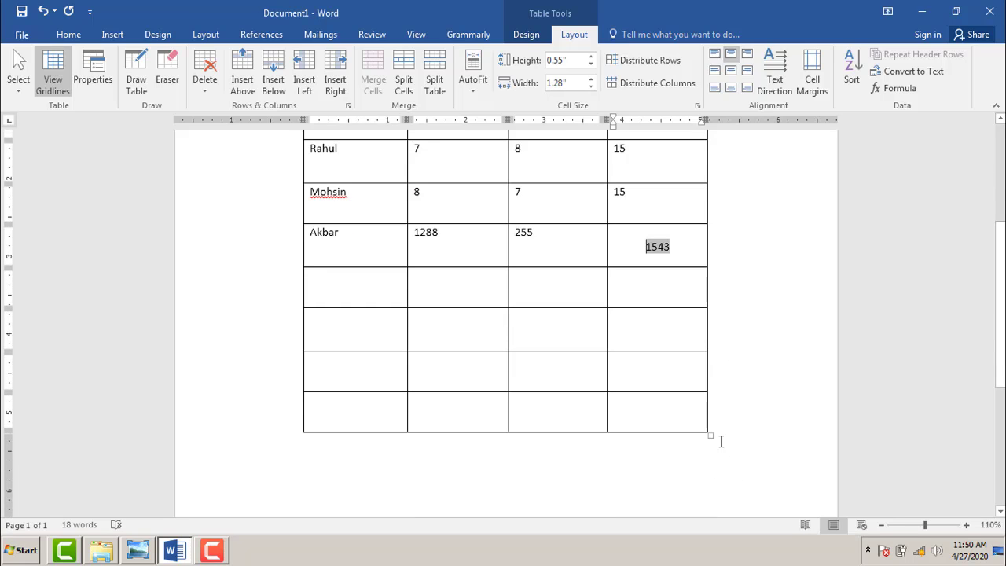
{"action": "left_click_drag", "start_coordinate": [711, 436], "coordinate": [715, 279]}
{"action": "scroll", "coordinate": [744, 384], "scroll_direction": "up", "scroll_amount": 6}
{"action": "scroll", "coordinate": [744, 384], "scroll_direction": "down", "scroll_amount": 1}
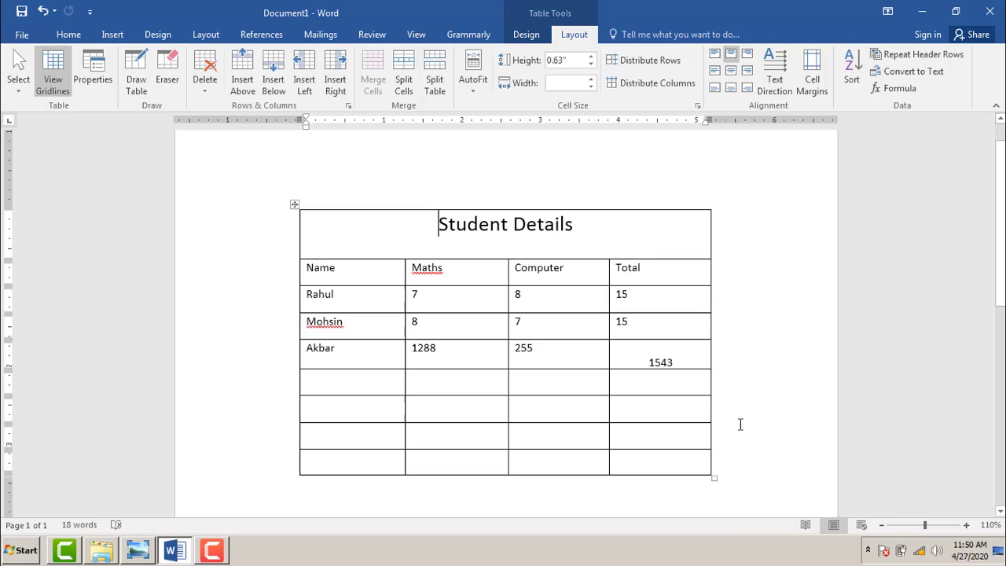
{"action": "left_click_drag", "start_coordinate": [715, 480], "coordinate": [695, 460]}
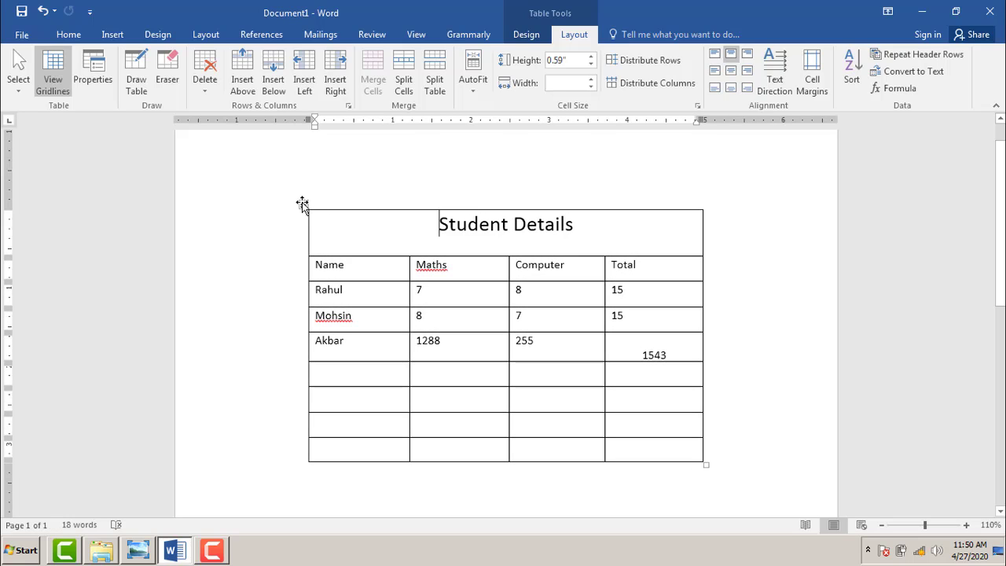
{"action": "left_click_drag", "start_coordinate": [301, 202], "coordinate": [283, 151]}
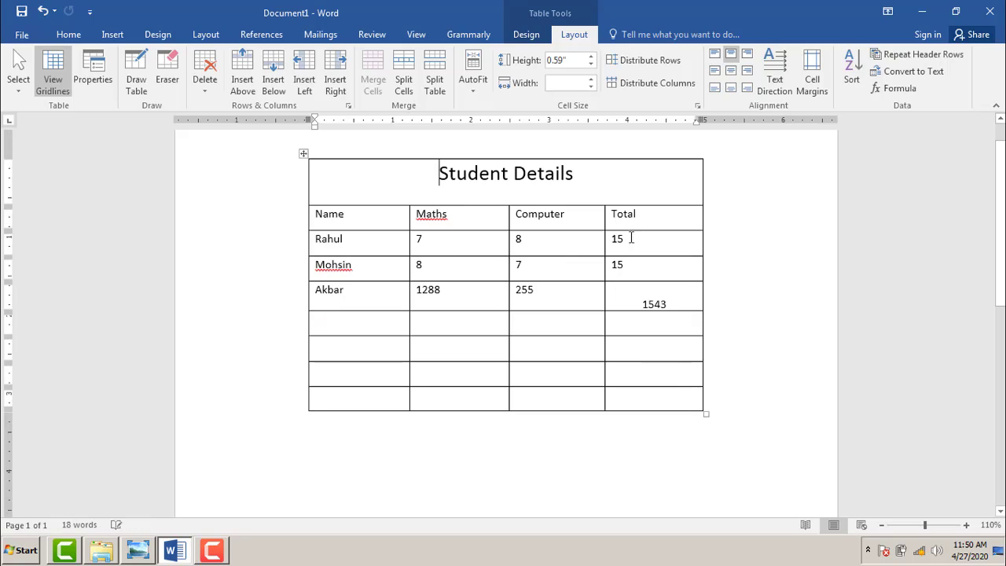
{"action": "left_click", "coordinate": [748, 255]}
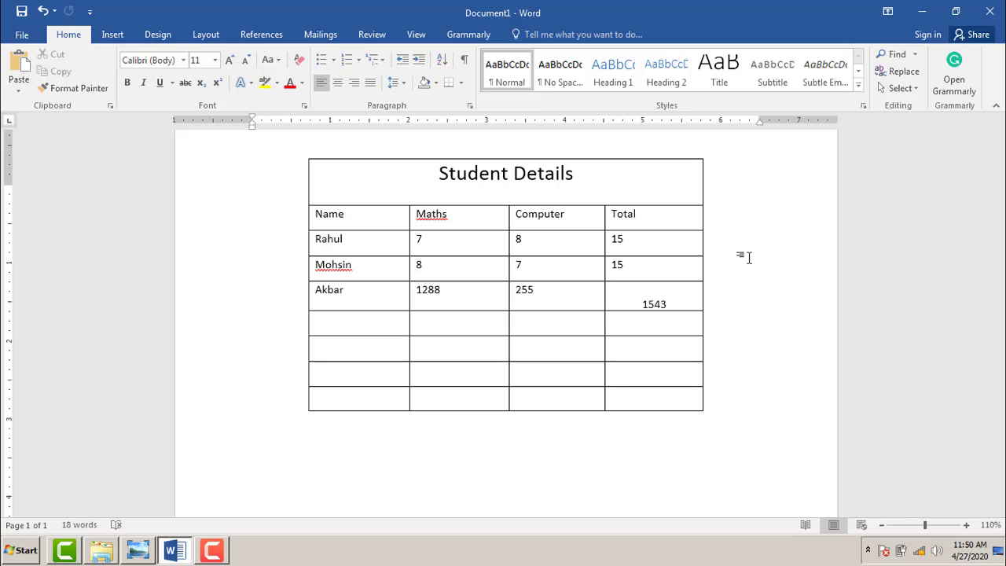
Examine the row size settings in the table properties for the row containing the column headings
{"action": "left_click_drag", "start_coordinate": [637, 309], "coordinate": [693, 299]}
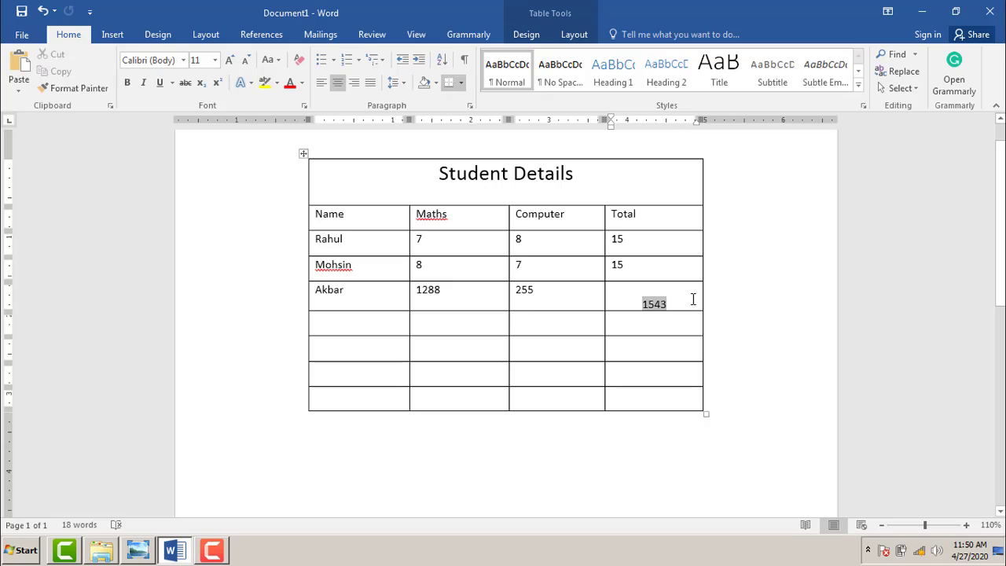
{"action": "left_click", "coordinate": [646, 215]}
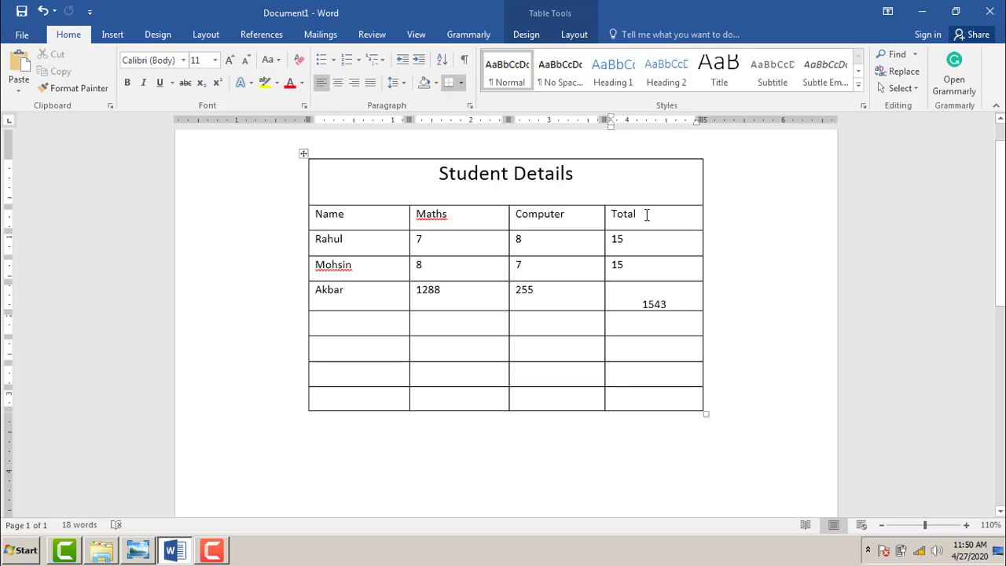
{"action": "left_click", "coordinate": [572, 34]}
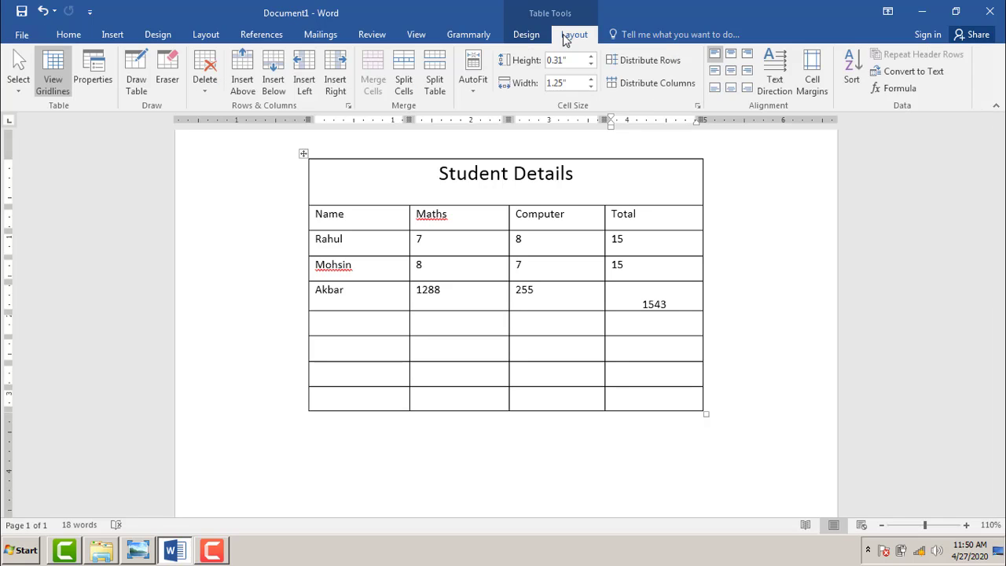
{"action": "left_click", "coordinate": [97, 70]}
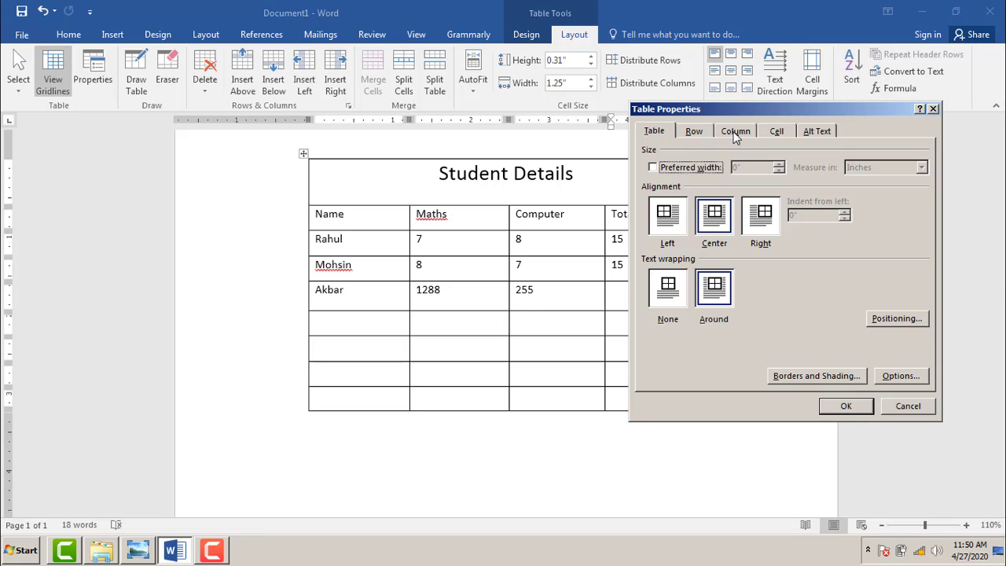
{"action": "left_click_drag", "start_coordinate": [800, 113], "coordinate": [388, 273]}
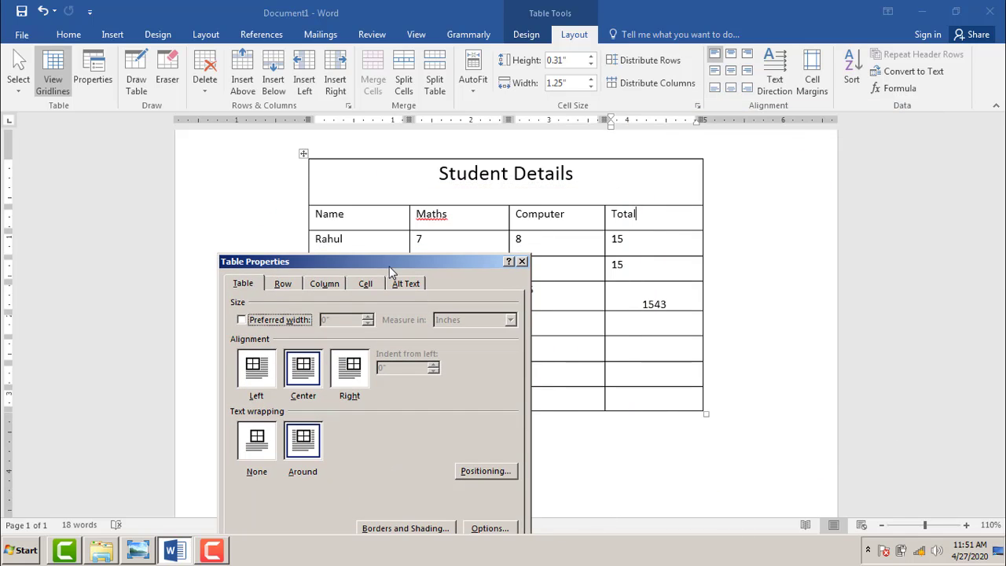
{"action": "left_click", "coordinate": [280, 286]}
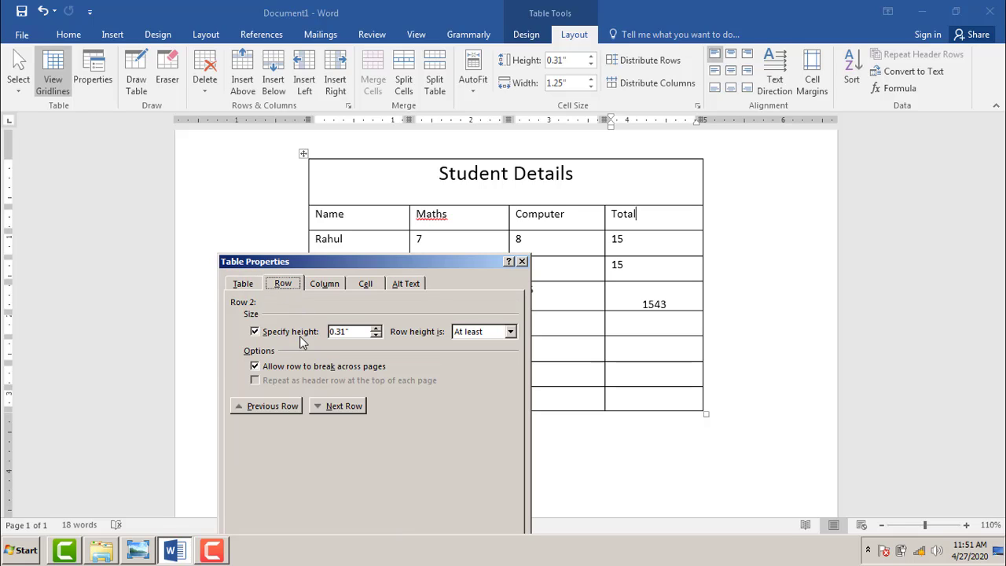
{"action": "left_click", "coordinate": [522, 261]}
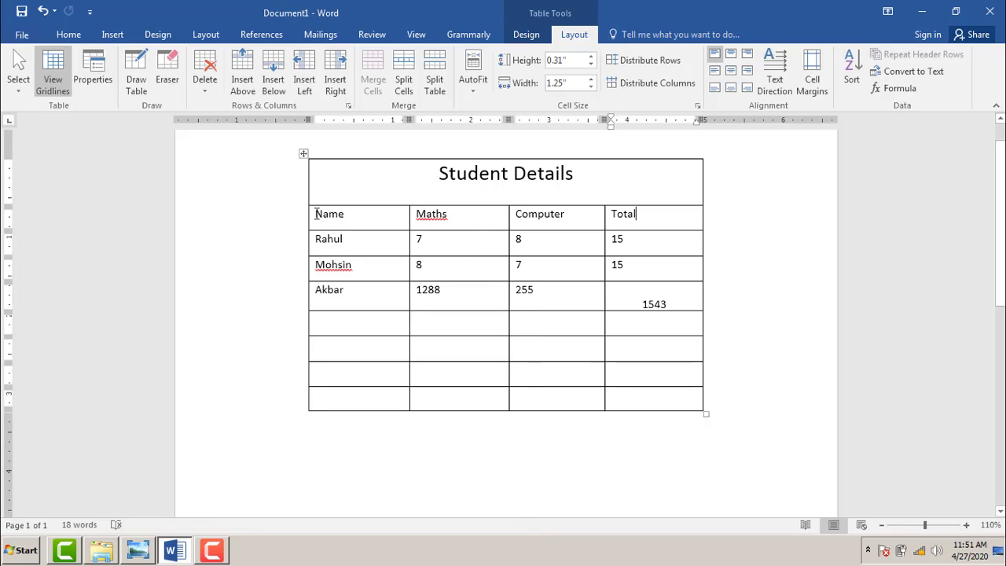
Select the entire table and specify a height of 0.5 inch for all its rows in the table properties
{"action": "left_click_drag", "start_coordinate": [315, 214], "coordinate": [689, 416]}
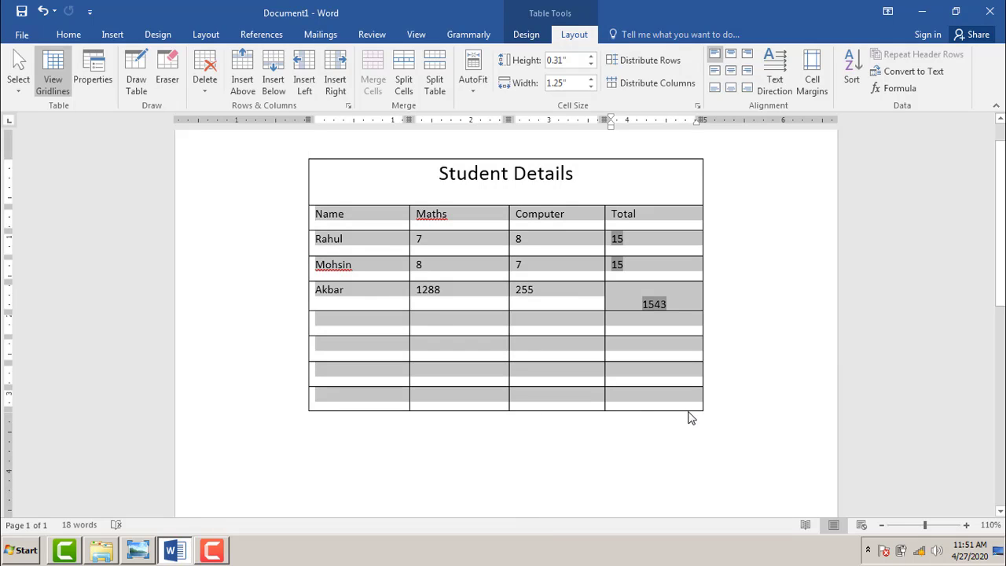
{"action": "left_click", "coordinate": [303, 153]}
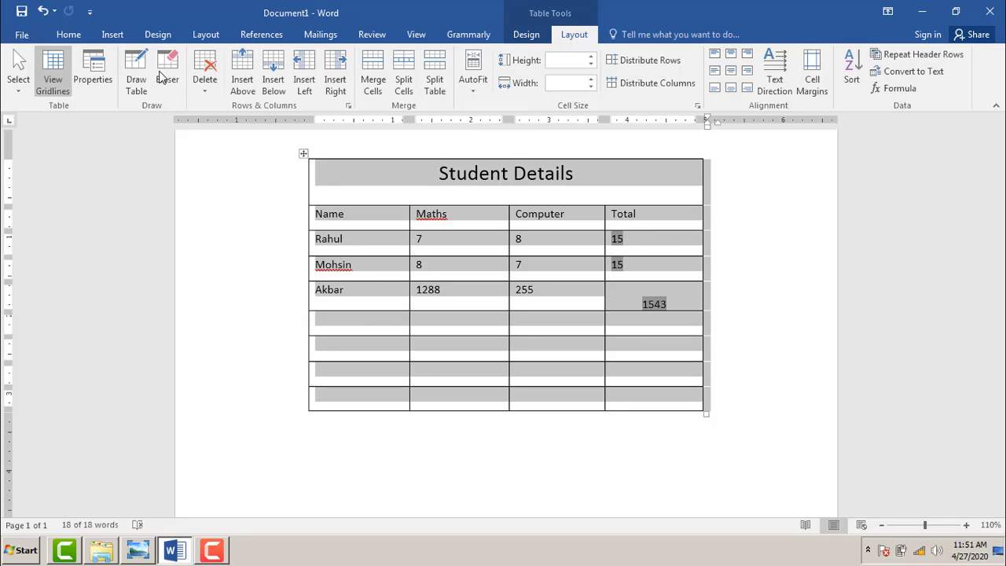
{"action": "left_click", "coordinate": [94, 69]}
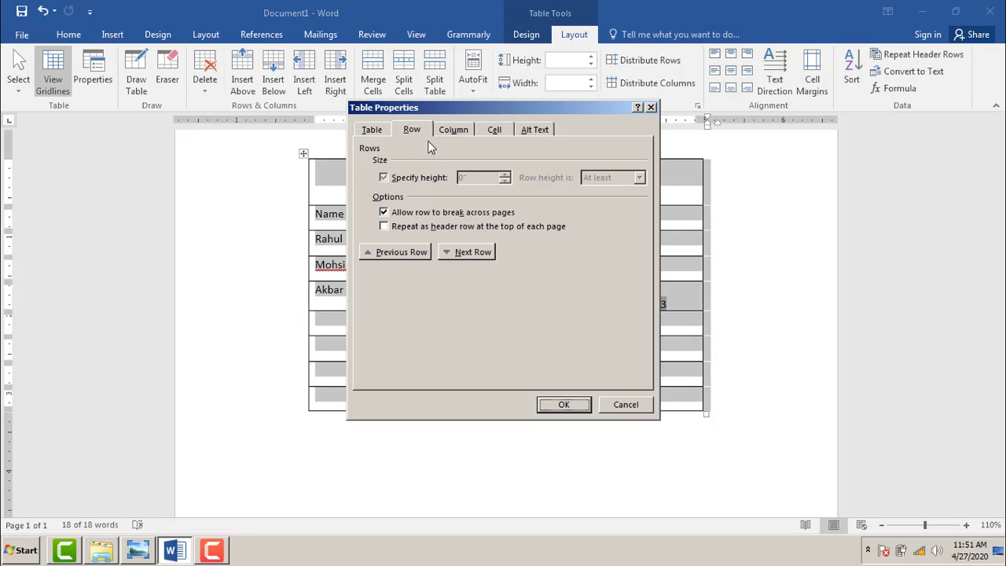
{"action": "left_click", "coordinate": [416, 180]}
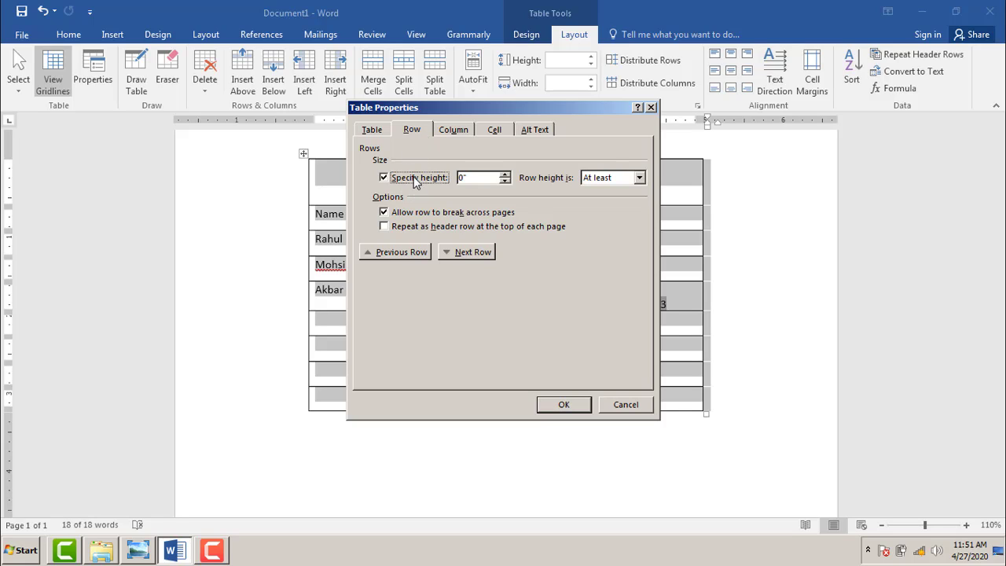
{"action": "left_click", "coordinate": [491, 179]}
{"action": "left_click_drag", "start_coordinate": [492, 180], "coordinate": [445, 179]}
{"action": "left_click_drag", "start_coordinate": [549, 112], "coordinate": [596, 189]}
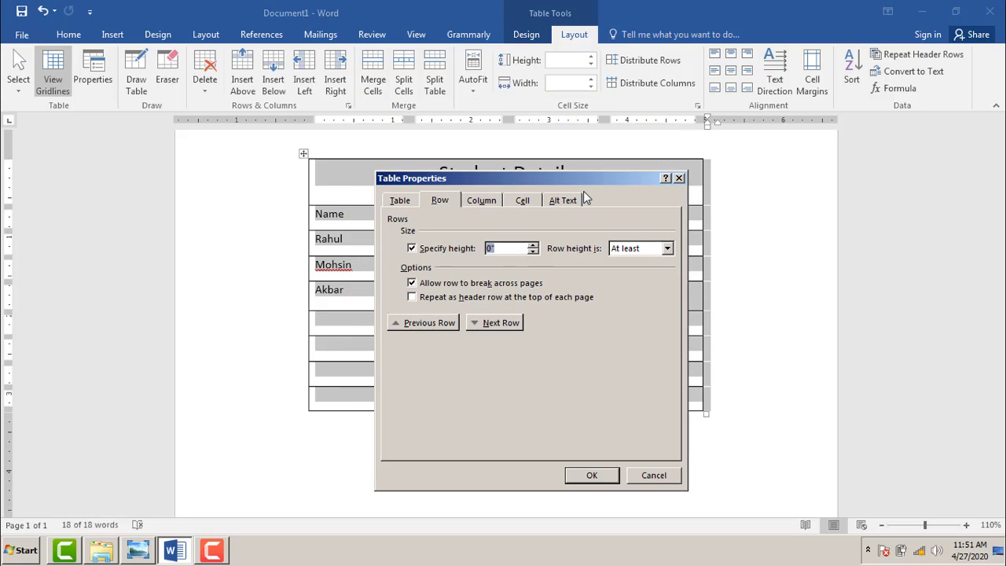
{"action": "type", "text": "1"}
{"action": "key", "text": "BackSpace"}
{"action": "type", "text": "0.5"}
Try the Exactly and At least row height rules, choose At least, and apply the table properties
{"action": "left_click", "coordinate": [668, 249]}
{"action": "left_click", "coordinate": [632, 273]}
{"action": "left_click", "coordinate": [668, 248]}
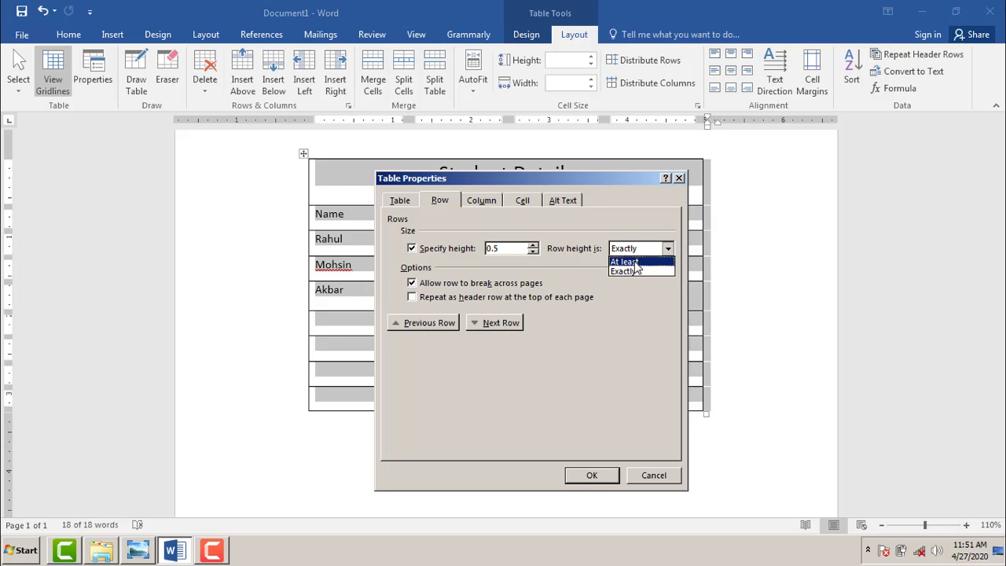
{"action": "left_click", "coordinate": [635, 262]}
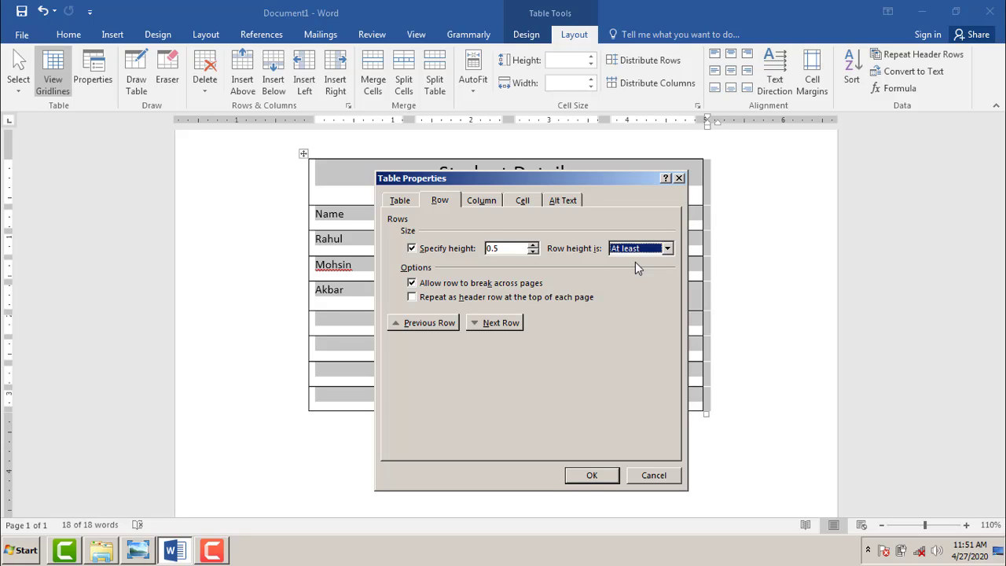
{"action": "left_click", "coordinate": [669, 248]}
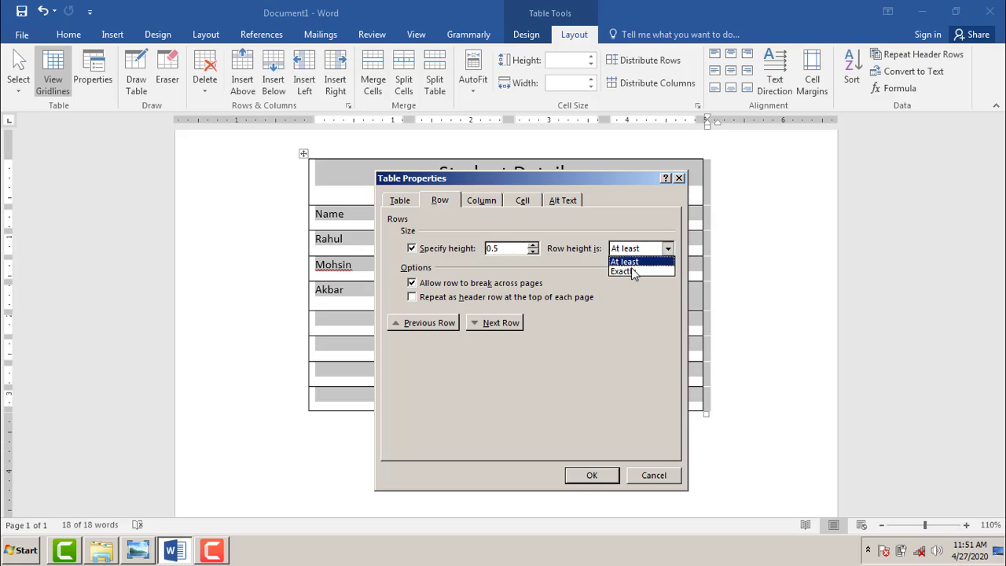
{"action": "left_click", "coordinate": [625, 272]}
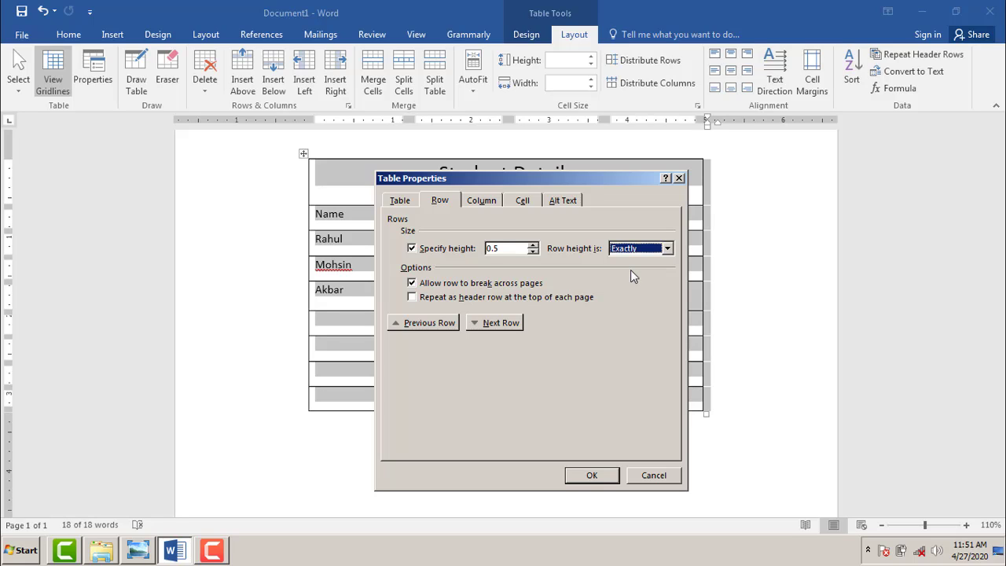
{"action": "left_click", "coordinate": [667, 249]}
{"action": "left_click", "coordinate": [662, 261]}
{"action": "left_click", "coordinate": [592, 475]}
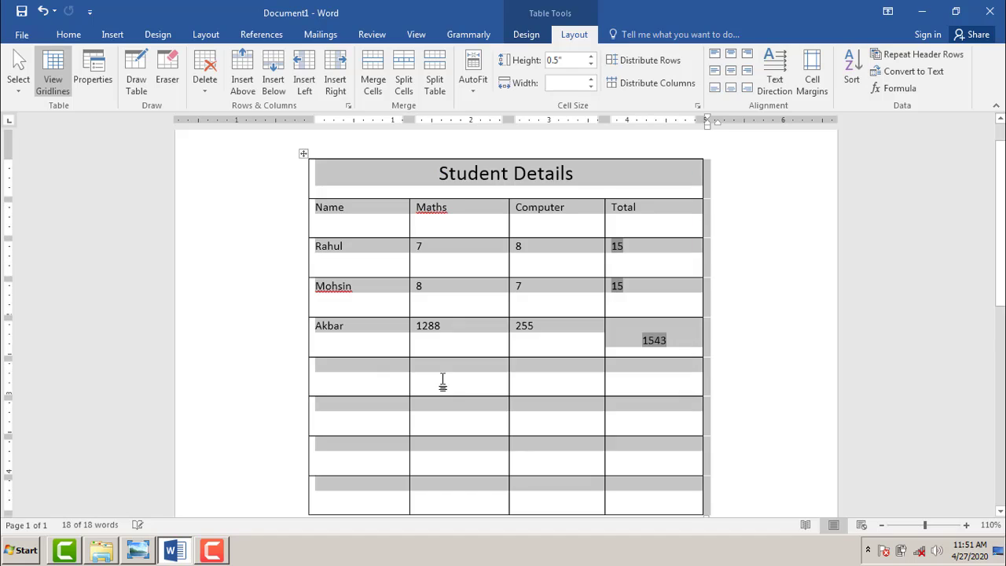
Deselect the table and review its row heights from the title row to the last row
{"action": "scroll", "coordinate": [447, 363], "scroll_direction": "down", "scroll_amount": 2}
{"action": "scroll", "coordinate": [447, 369], "scroll_direction": "up", "scroll_amount": 1}
{"action": "scroll", "coordinate": [792, 333], "scroll_direction": "down", "scroll_amount": 1}
{"action": "left_click", "coordinate": [793, 332]}
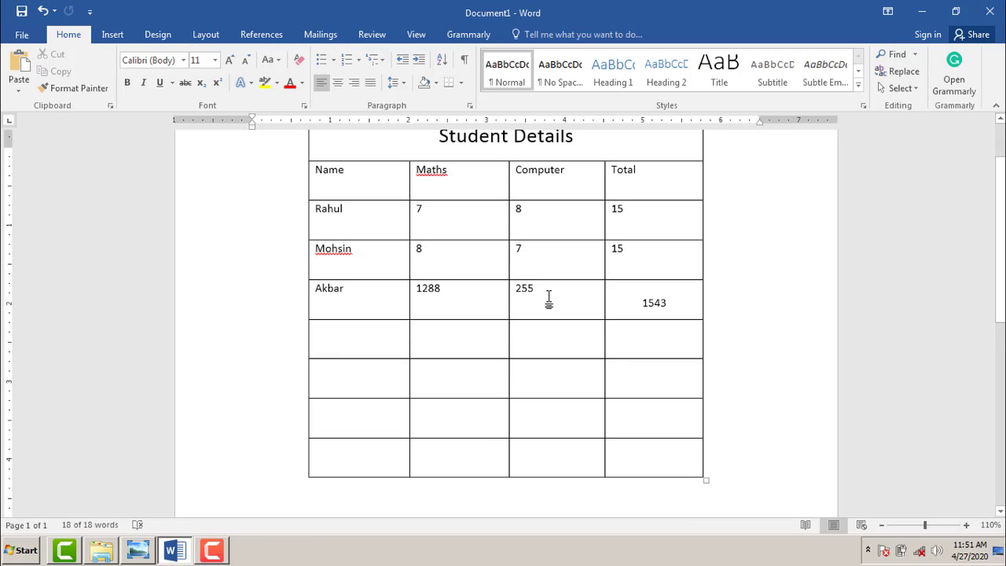
{"action": "scroll", "coordinate": [542, 300], "scroll_direction": "up", "scroll_amount": 1}
{"action": "scroll", "coordinate": [543, 303], "scroll_direction": "down", "scroll_amount": 1}
{"action": "scroll", "coordinate": [545, 317], "scroll_direction": "up", "scroll_amount": 1}
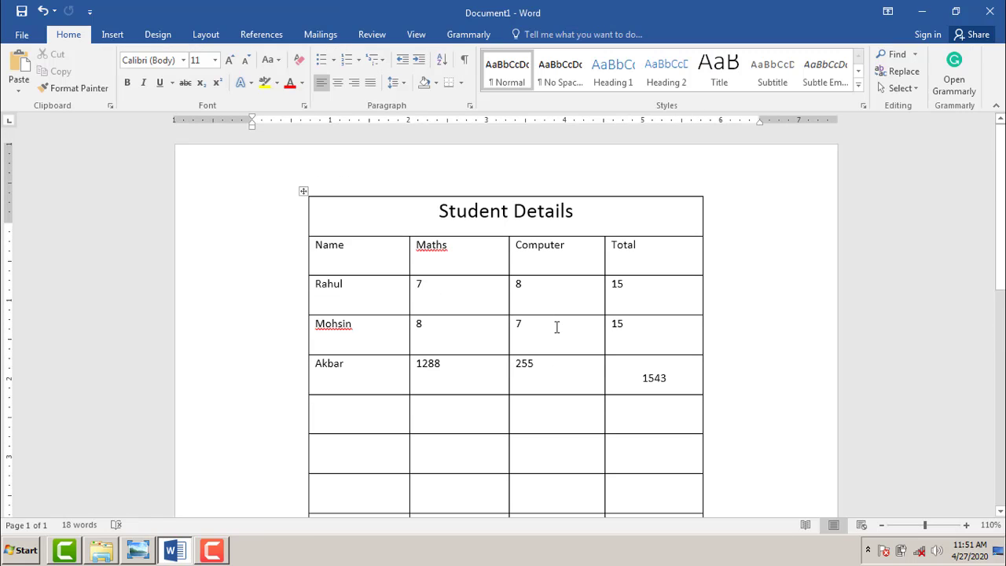
Select the entire table and enable preferred width for columns 1-4 in the table properties
{"action": "left_click", "coordinate": [304, 192]}
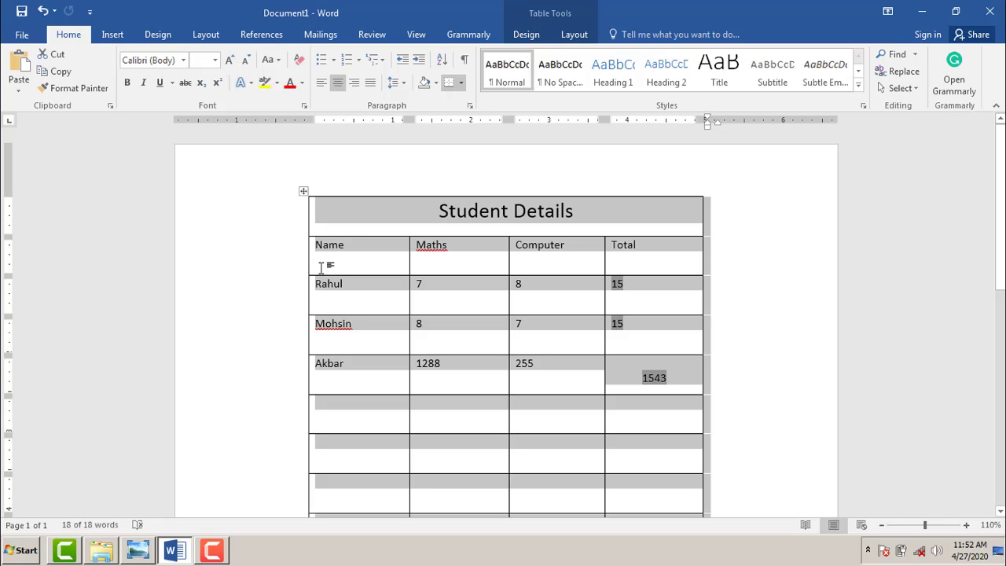
{"action": "left_click", "coordinate": [112, 35]}
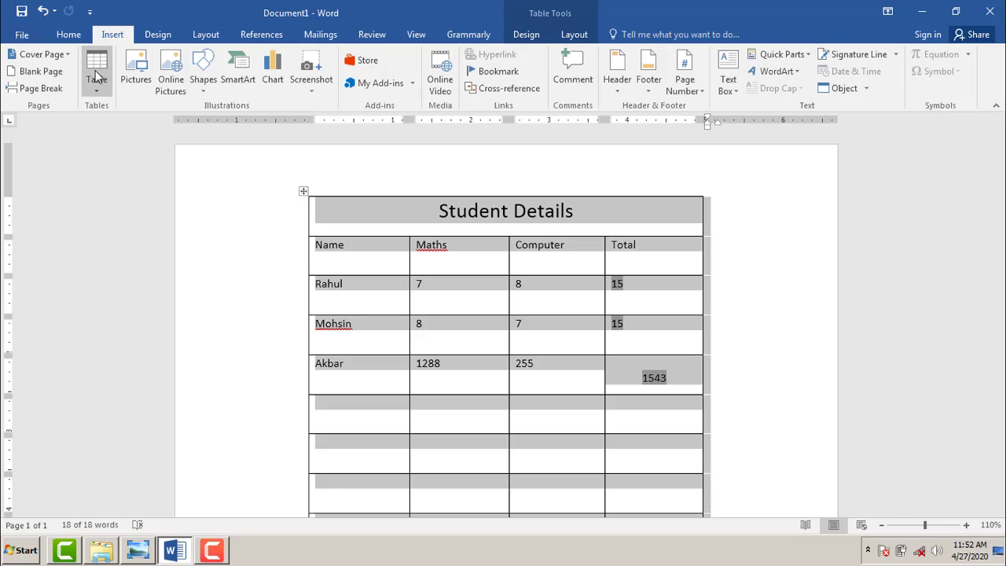
{"action": "left_click", "coordinate": [571, 34]}
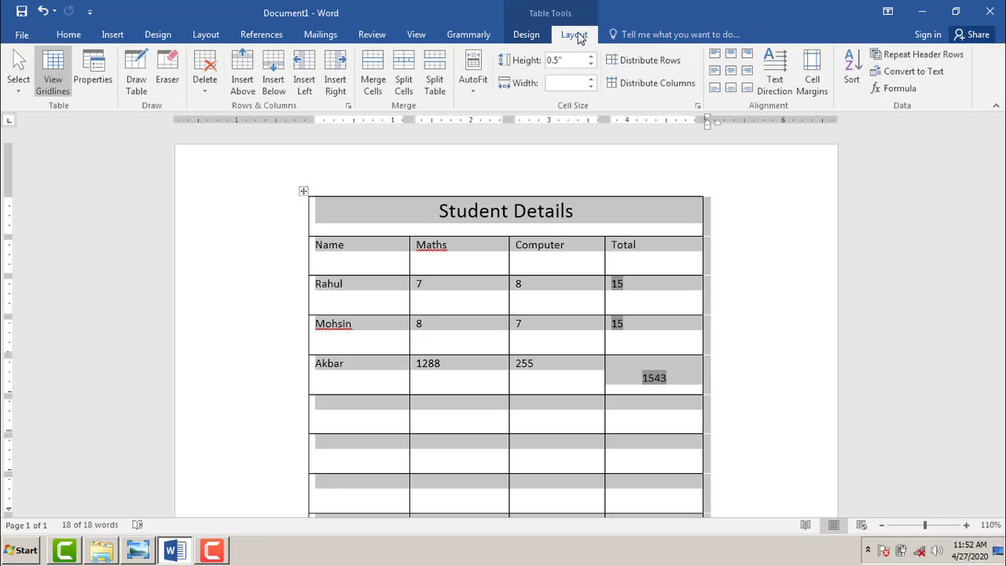
{"action": "left_click", "coordinate": [102, 76]}
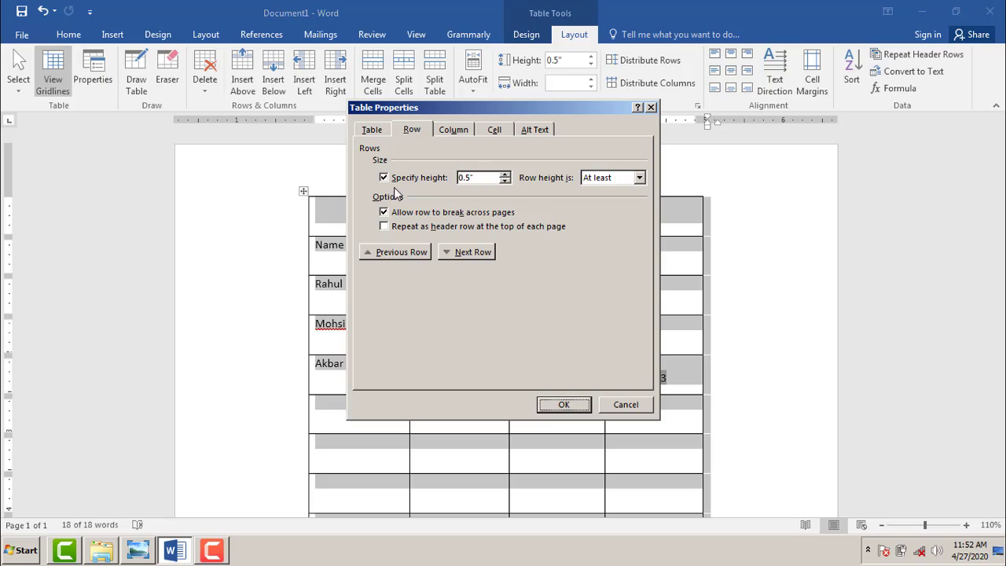
{"action": "left_click", "coordinate": [459, 130]}
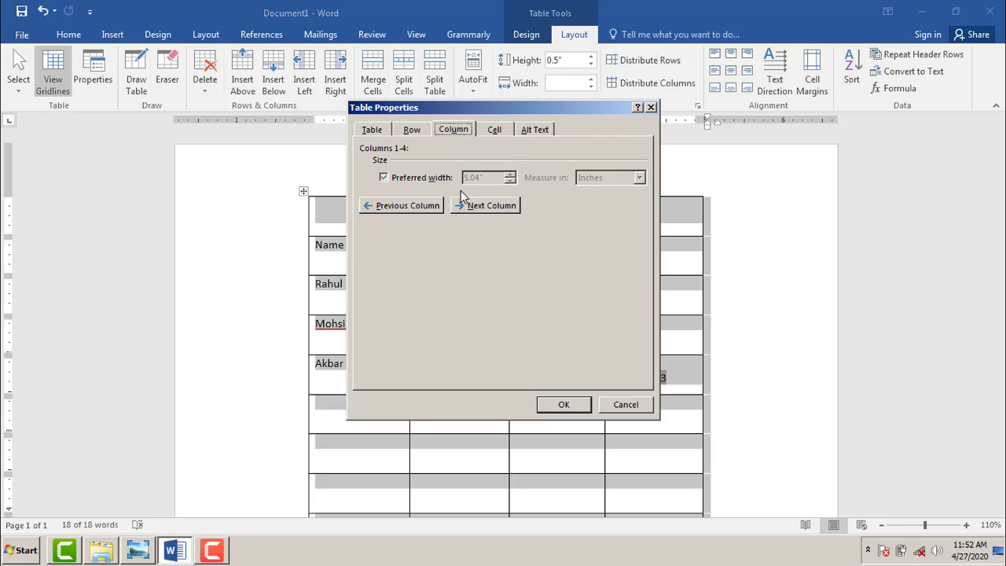
{"action": "left_click", "coordinate": [423, 180]}
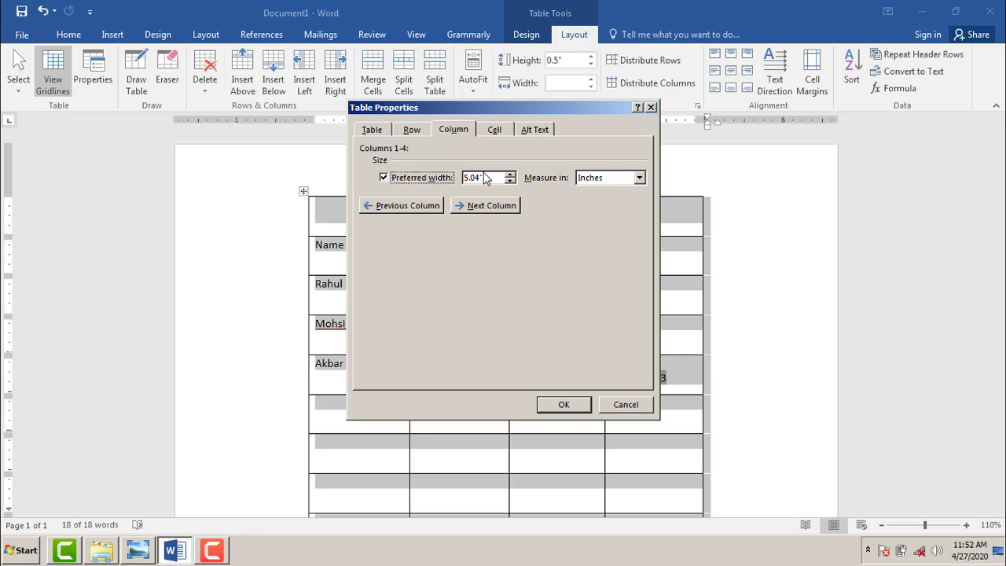
Set the preferred width of columns 1-4 to .8, measured in inches, and apply the table properties
{"action": "left_click_drag", "start_coordinate": [481, 177], "coordinate": [452, 178]}
{"action": "left_click_drag", "start_coordinate": [574, 116], "coordinate": [539, 203]}
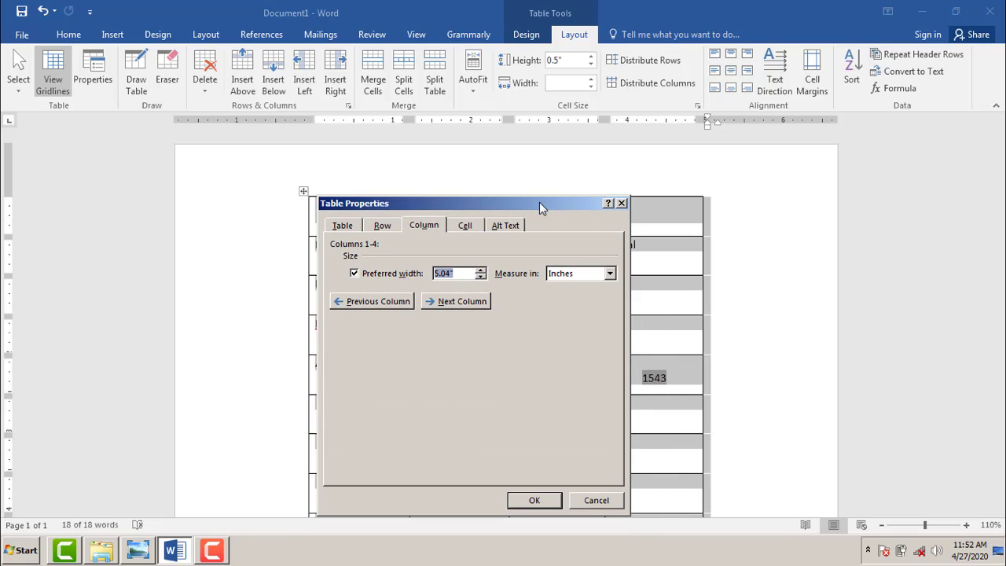
{"action": "key", "text": "BackSpace"}
{"action": "type", "text": ".8"}
{"action": "left_click", "coordinate": [610, 274]}
{"action": "left_click", "coordinate": [603, 283]}
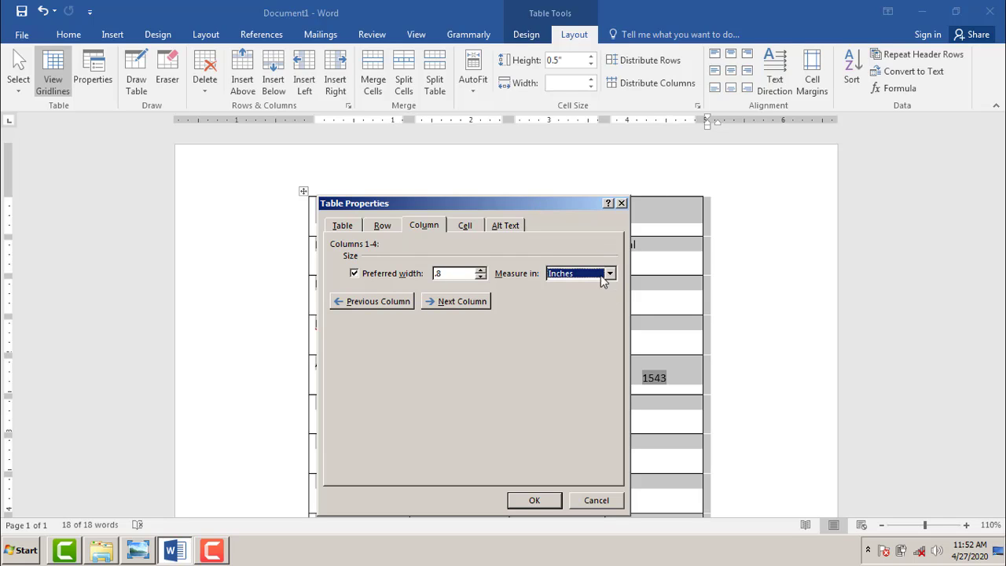
{"action": "left_click", "coordinate": [530, 501]}
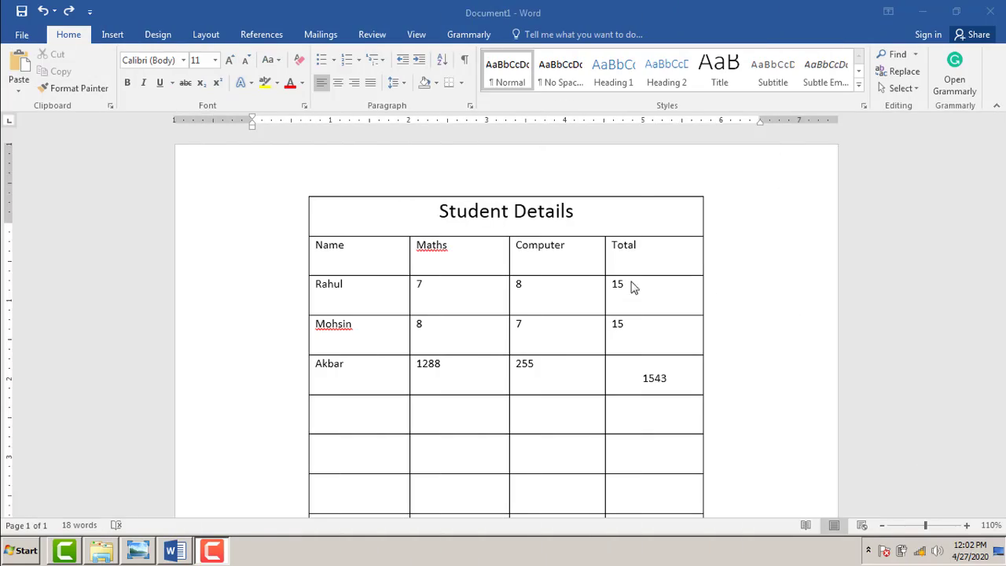
Open the Borders and Shading settings for the table and choose the dash-dot line style
{"action": "left_click", "coordinate": [658, 255]}
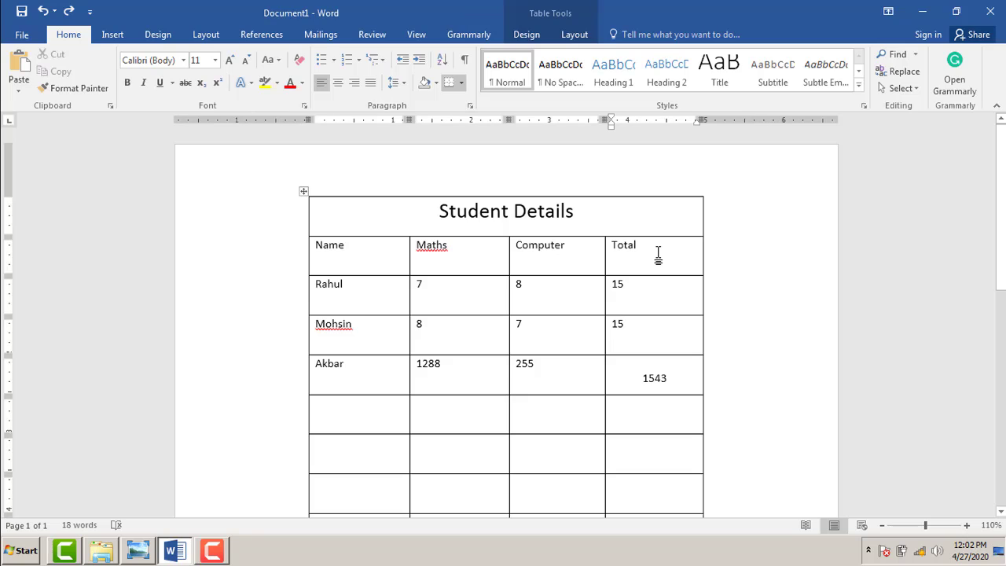
{"action": "left_click", "coordinate": [526, 35]}
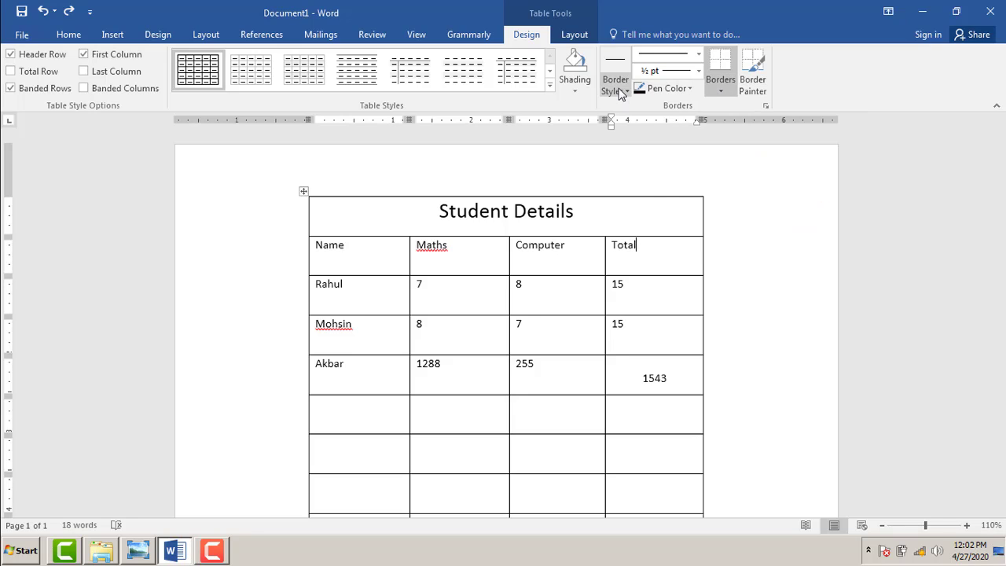
{"action": "left_click", "coordinate": [722, 93]}
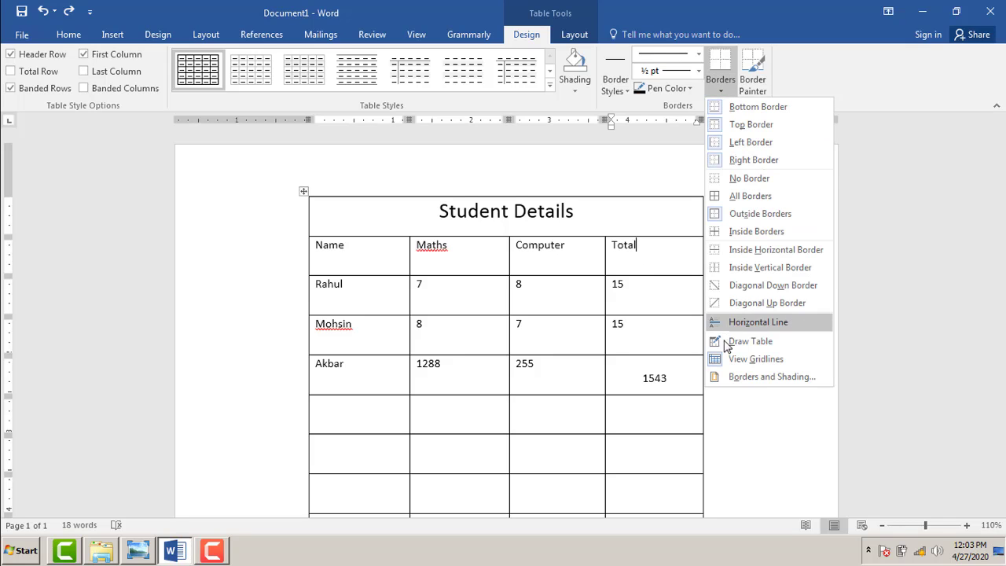
{"action": "left_click", "coordinate": [799, 384]}
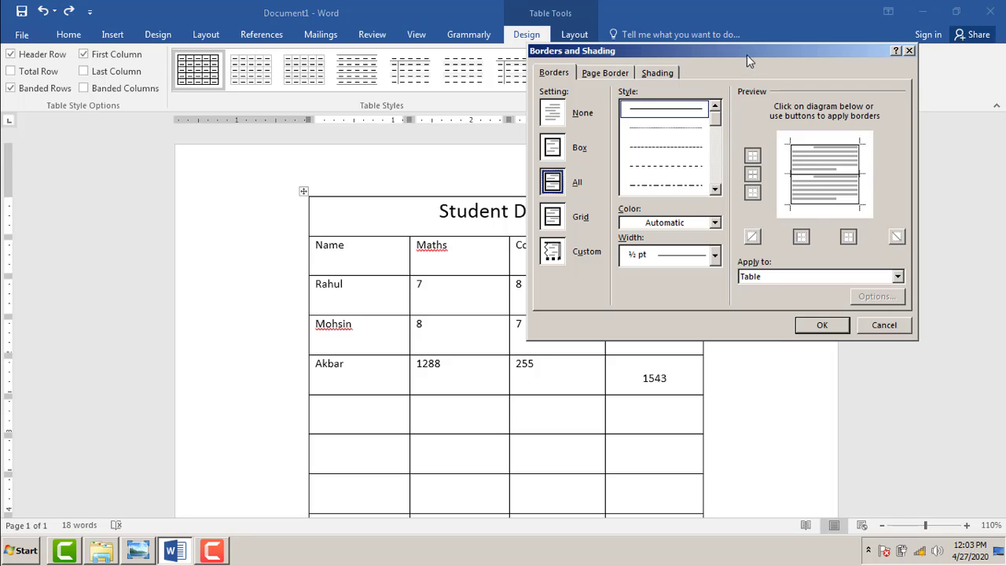
{"action": "mouse_move", "coordinate": [747, 55]}
{"action": "left_mouse_down"}
{"action": "mouse_move", "coordinate": [828, 120]}
{"action": "mouse_move", "coordinate": [850, 85]}
{"action": "left_mouse_up"}
{"action": "left_click_drag", "start_coordinate": [822, 159], "coordinate": [825, 177]}
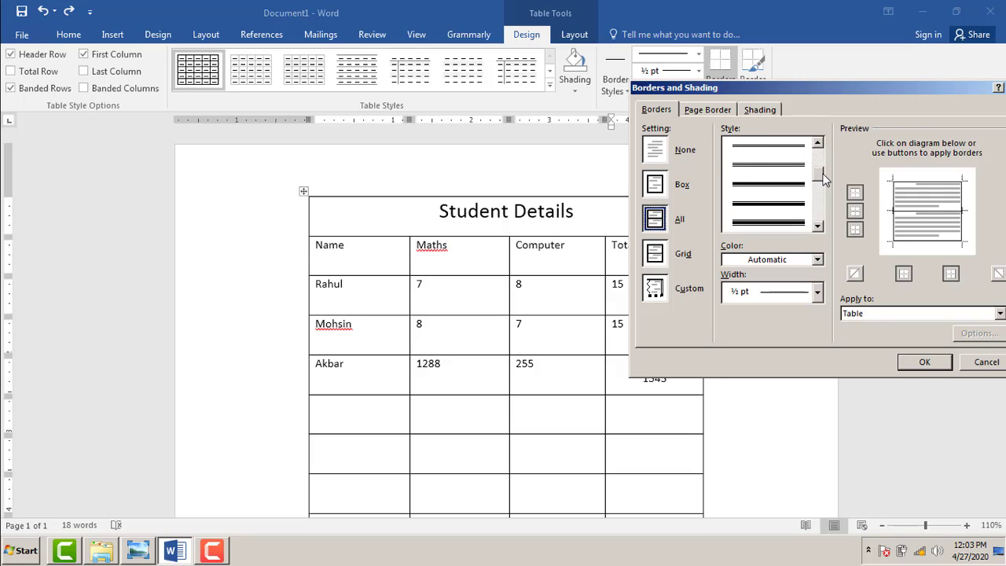
{"action": "left_click_drag", "start_coordinate": [825, 179], "coordinate": [806, 167]}
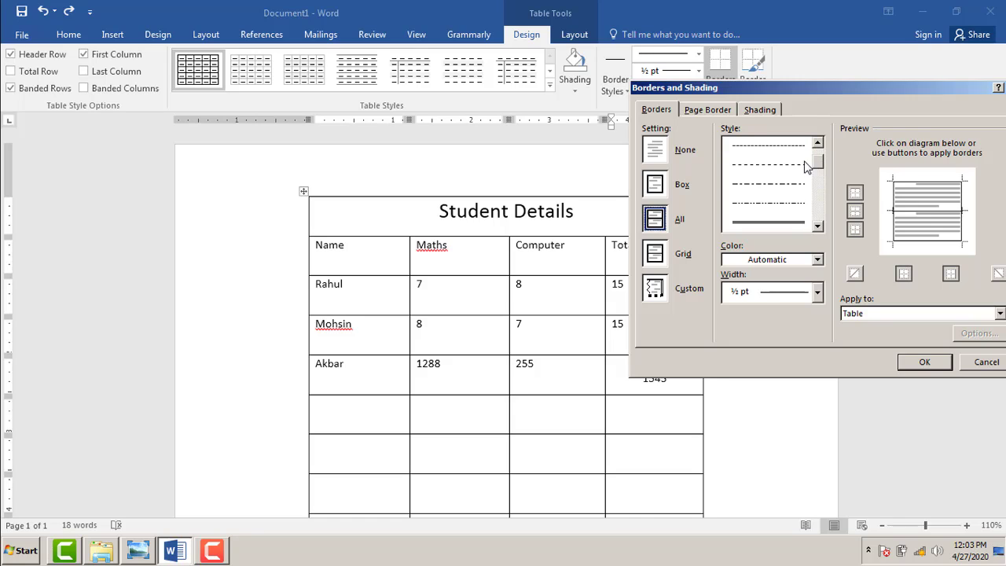
{"action": "left_click", "coordinate": [780, 186]}
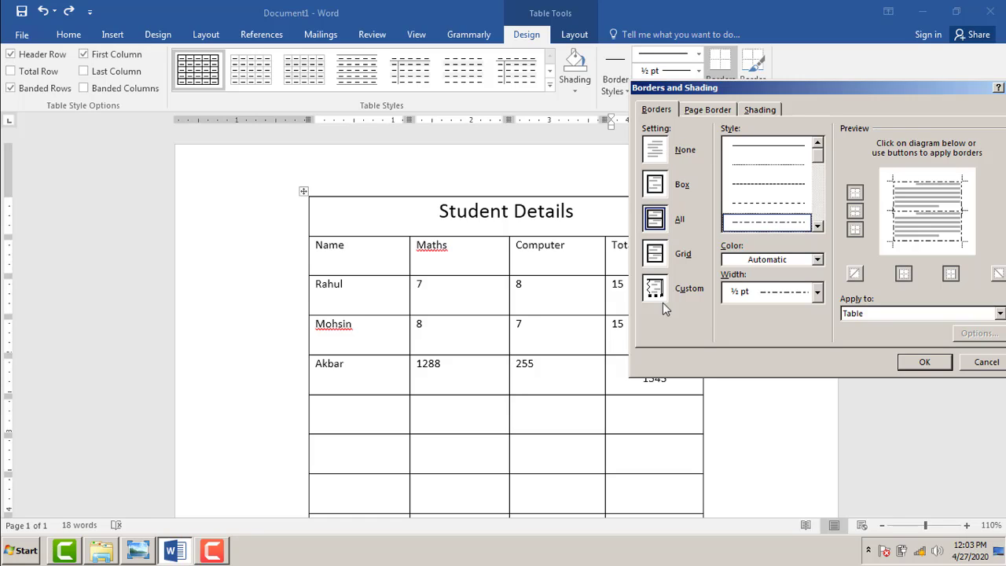
Try the None and Box border settings, choose All, and apply the dash-dot borders to the table
{"action": "left_click", "coordinate": [659, 151]}
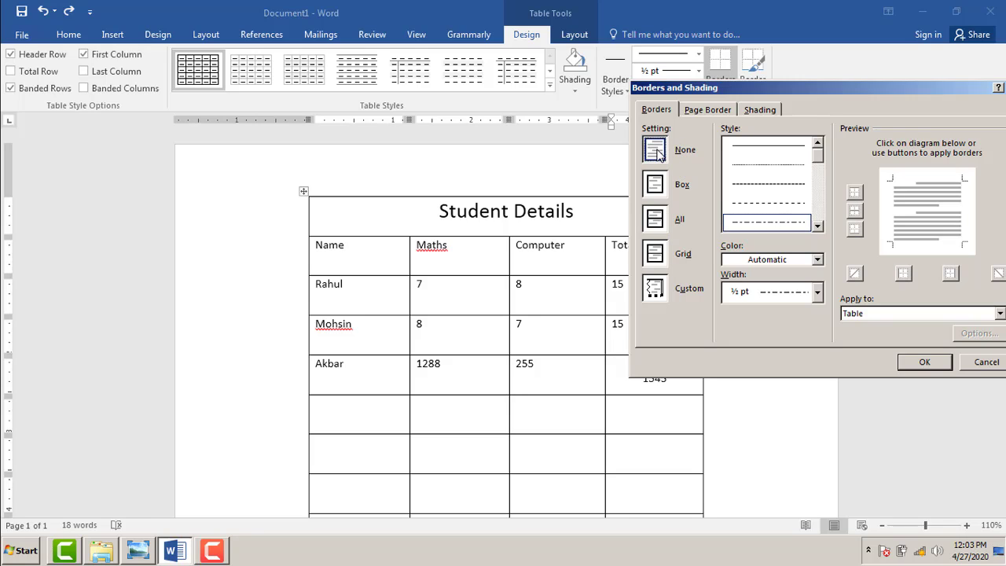
{"action": "left_click", "coordinate": [661, 191]}
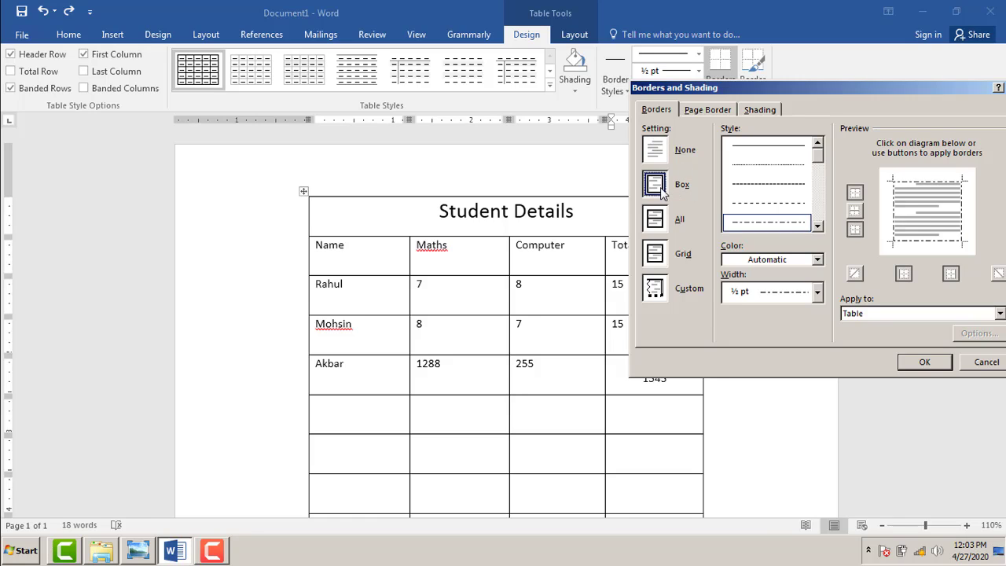
{"action": "left_click", "coordinate": [657, 220]}
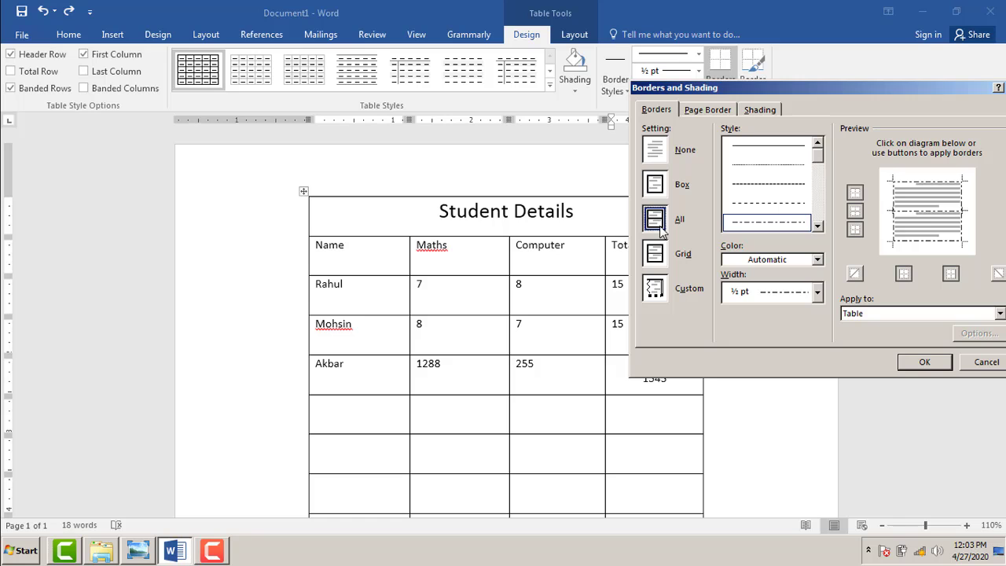
{"action": "left_click", "coordinate": [925, 363]}
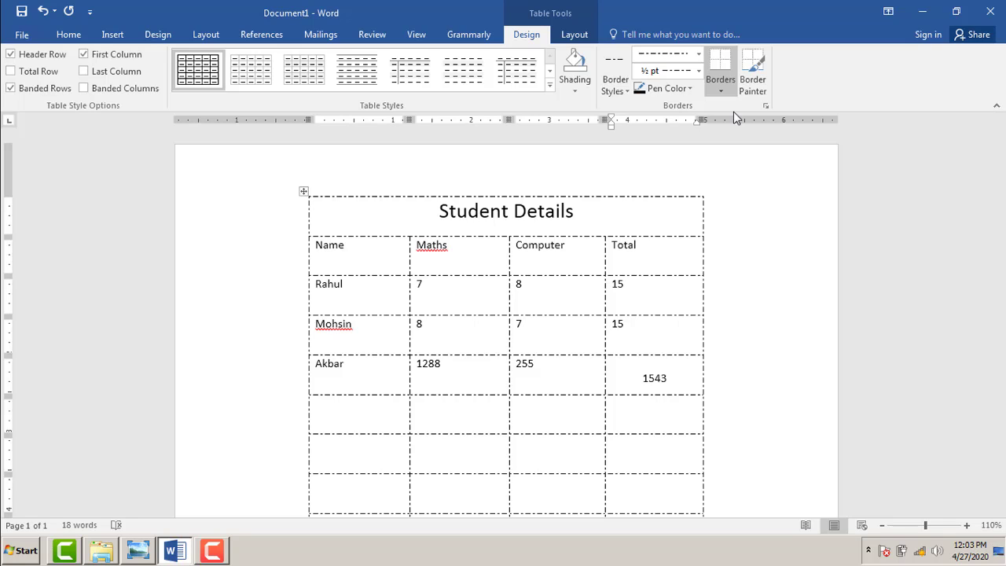
Recolor all the table borders dark orange, set their width to 2 ¼ pt, and review the bordered table
{"action": "left_click", "coordinate": [719, 92]}
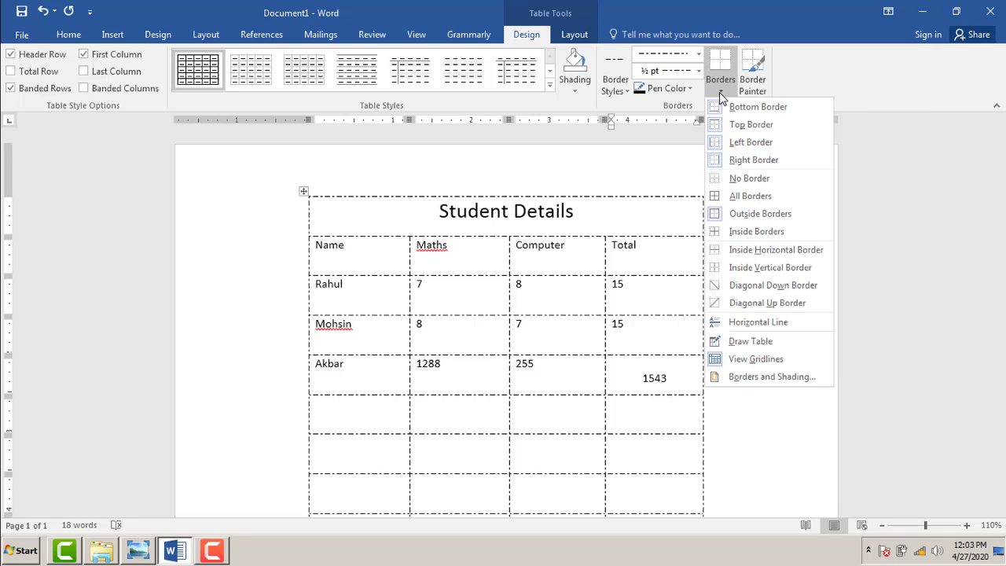
{"action": "left_click", "coordinate": [772, 377]}
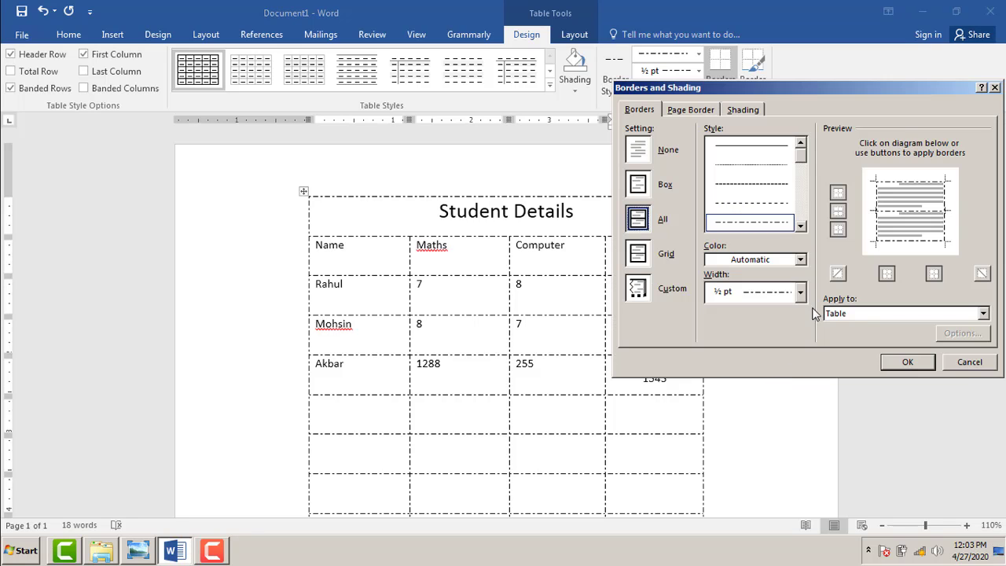
{"action": "left_click", "coordinate": [808, 263]}
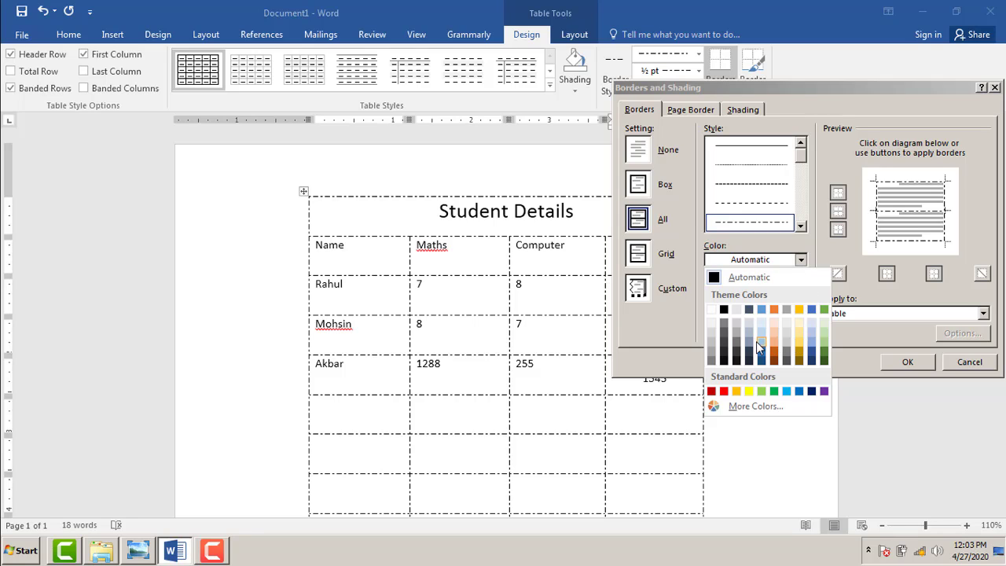
{"action": "left_click", "coordinate": [773, 351]}
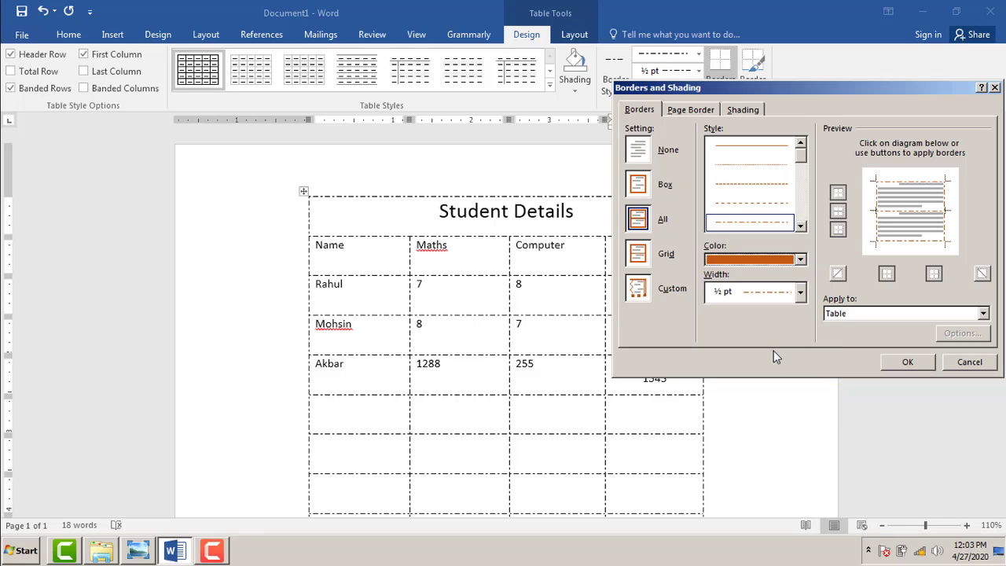
{"action": "left_click", "coordinate": [802, 293]}
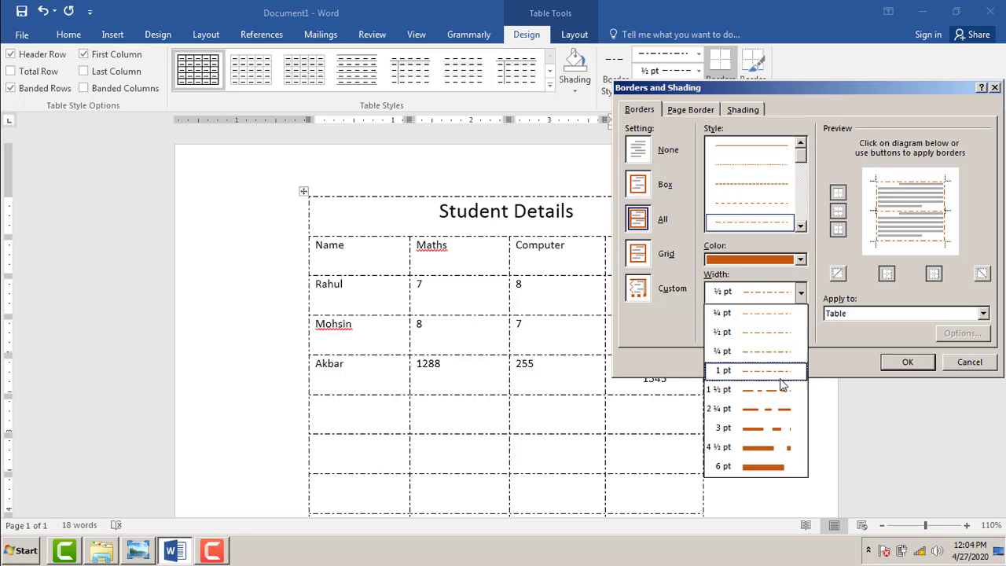
{"action": "left_click", "coordinate": [776, 411]}
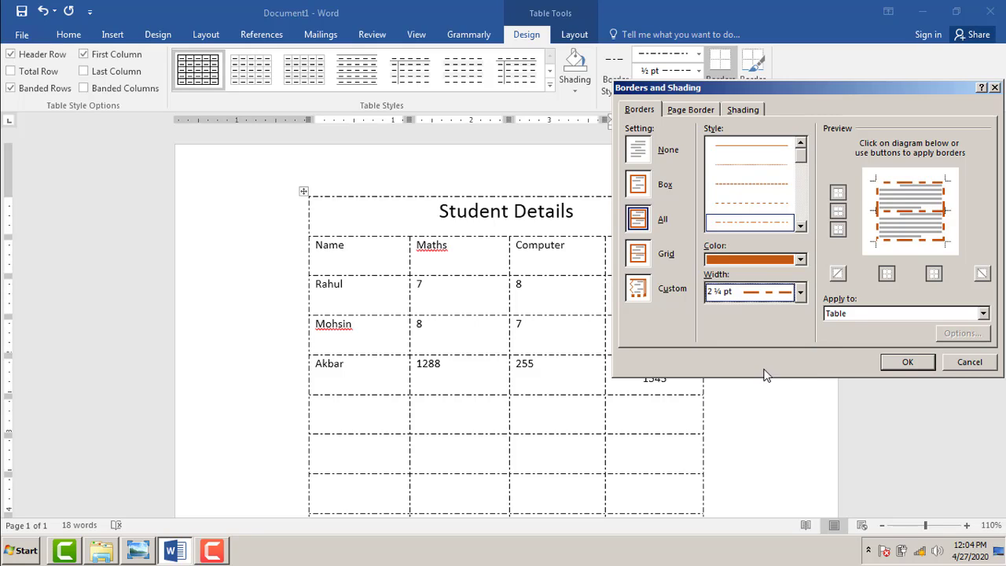
{"action": "left_click", "coordinate": [913, 363]}
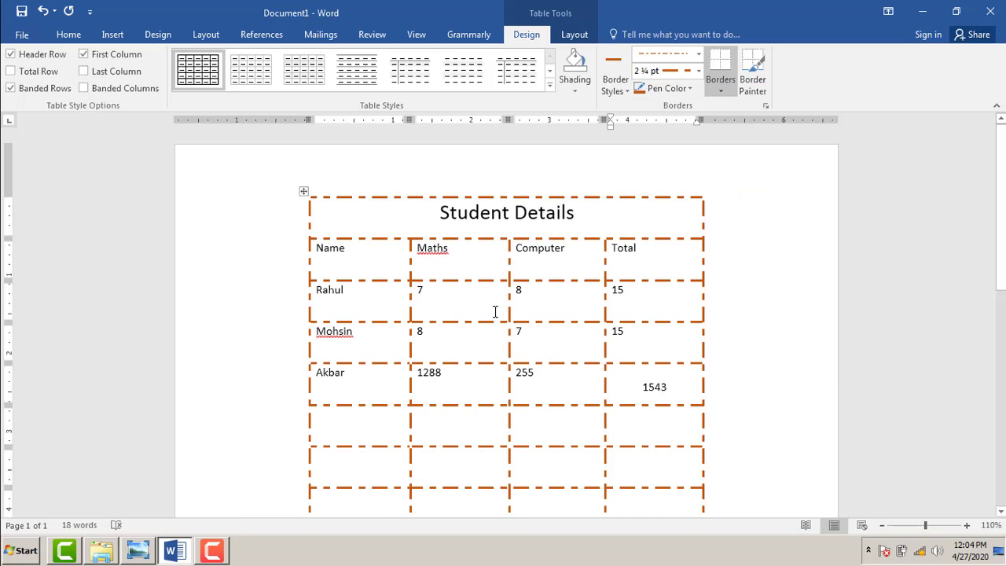
{"action": "scroll", "coordinate": [495, 312], "scroll_direction": "down", "scroll_amount": 3}
{"action": "scroll", "coordinate": [508, 333], "scroll_direction": "up", "scroll_amount": 3}
Apply the gold grid table style with a solid header row and banded rows, and review the deselected table
{"action": "left_click", "coordinate": [551, 87]}
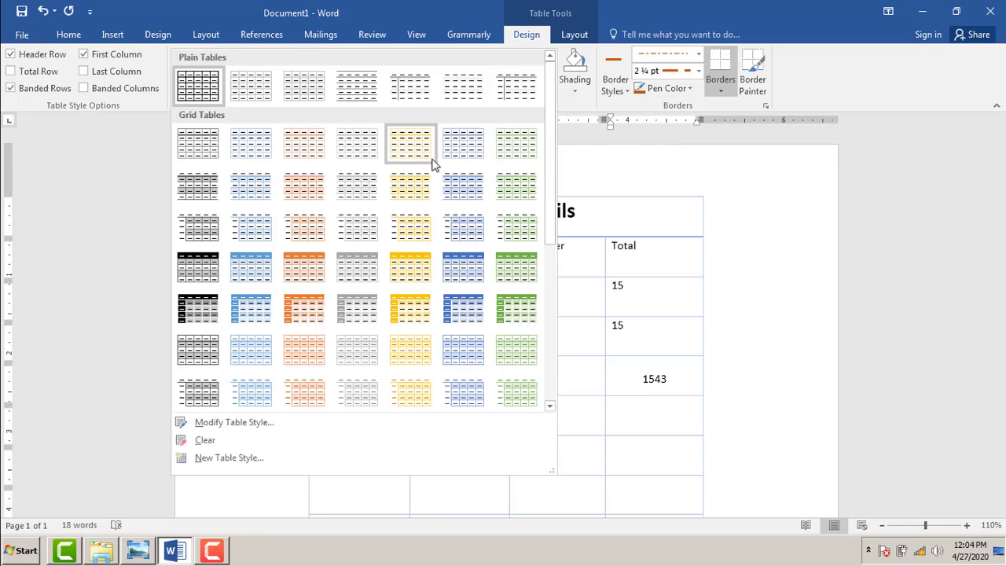
{"action": "left_click", "coordinate": [402, 272]}
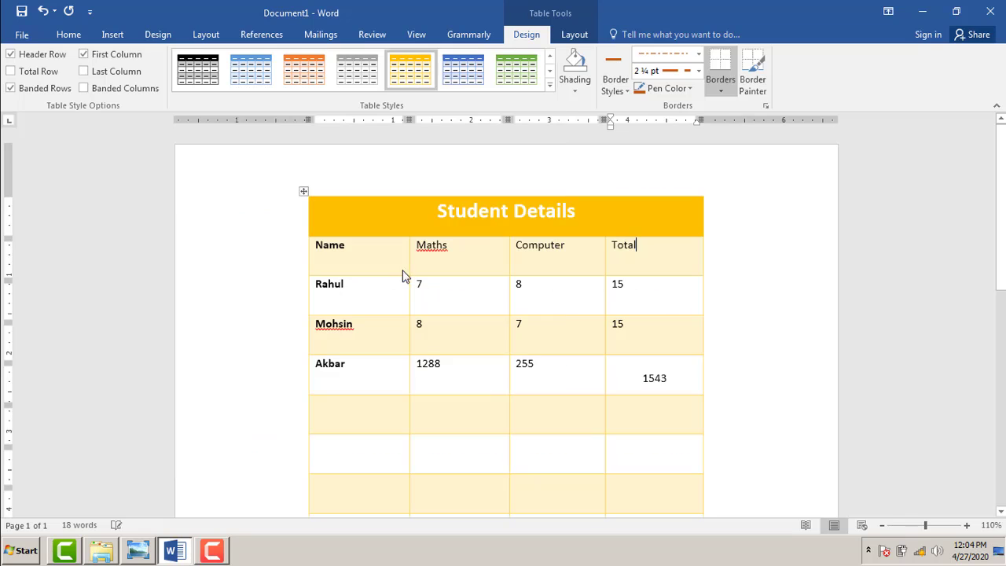
{"action": "scroll", "coordinate": [811, 350], "scroll_direction": "down", "scroll_amount": 3}
{"action": "scroll", "coordinate": [811, 350], "scroll_direction": "up", "scroll_amount": 3}
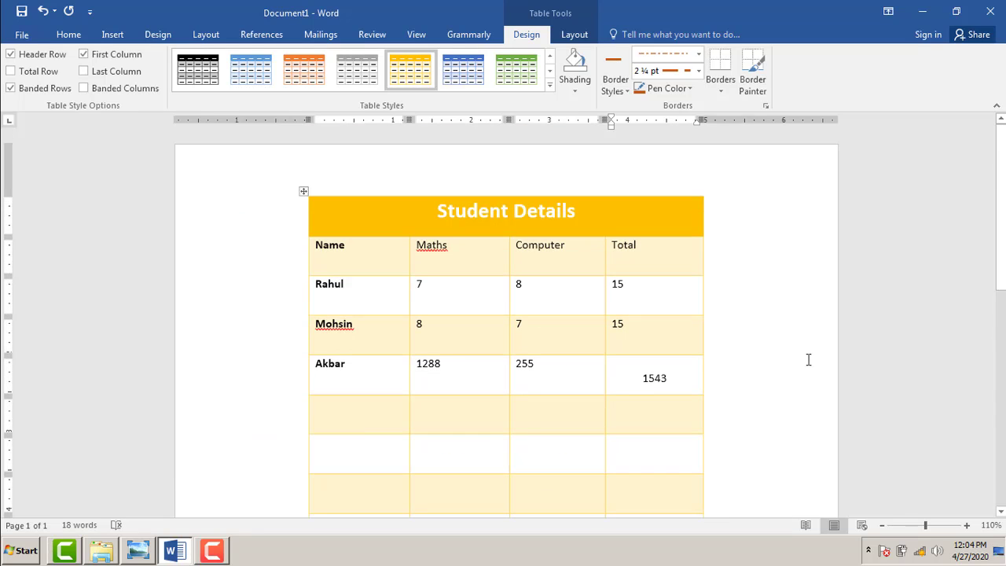
{"action": "left_click", "coordinate": [809, 359]}
{"action": "scroll", "coordinate": [809, 346], "scroll_direction": "down", "scroll_amount": 2}
{"action": "scroll", "coordinate": [808, 346], "scroll_direction": "up", "scroll_amount": 2}
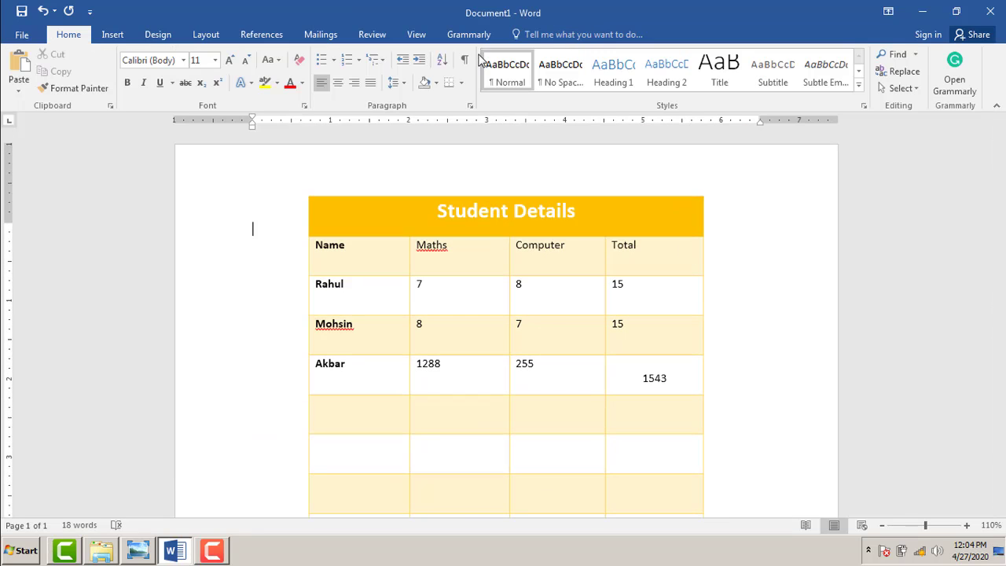
Try the blue grid table style with a solid header row and filled first column on the table
{"action": "left_click", "coordinate": [550, 246]}
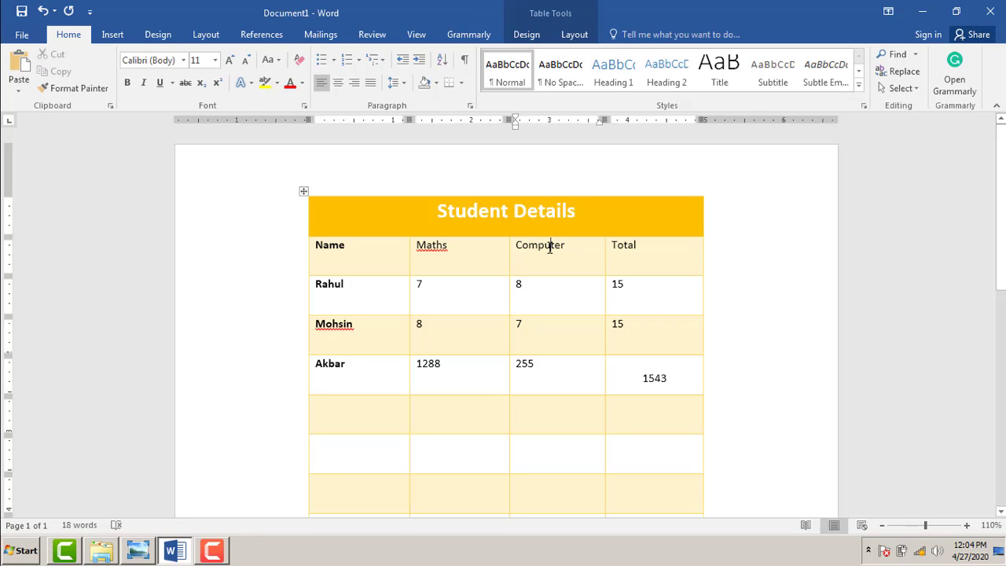
{"action": "left_click", "coordinate": [526, 34]}
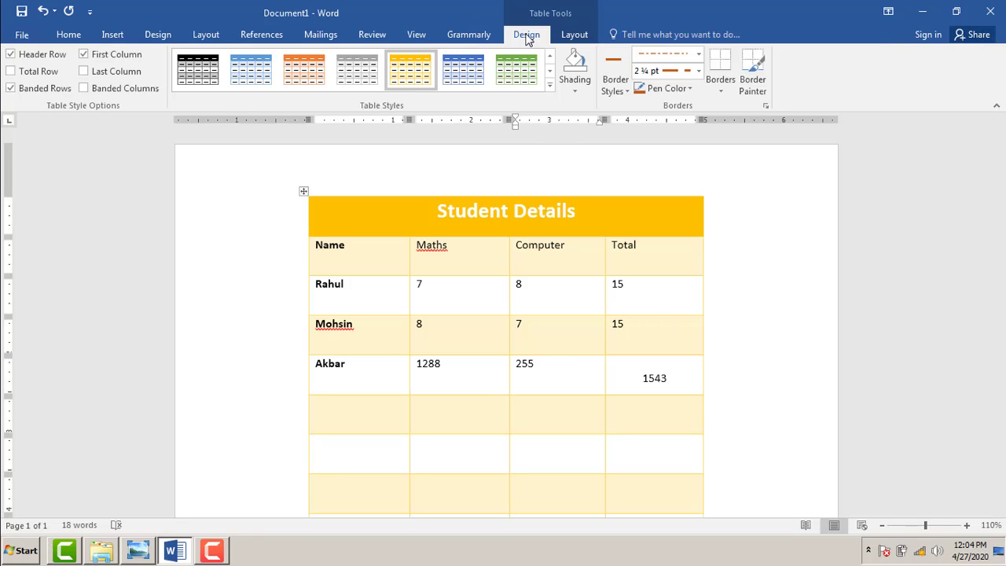
{"action": "left_click", "coordinate": [551, 85]}
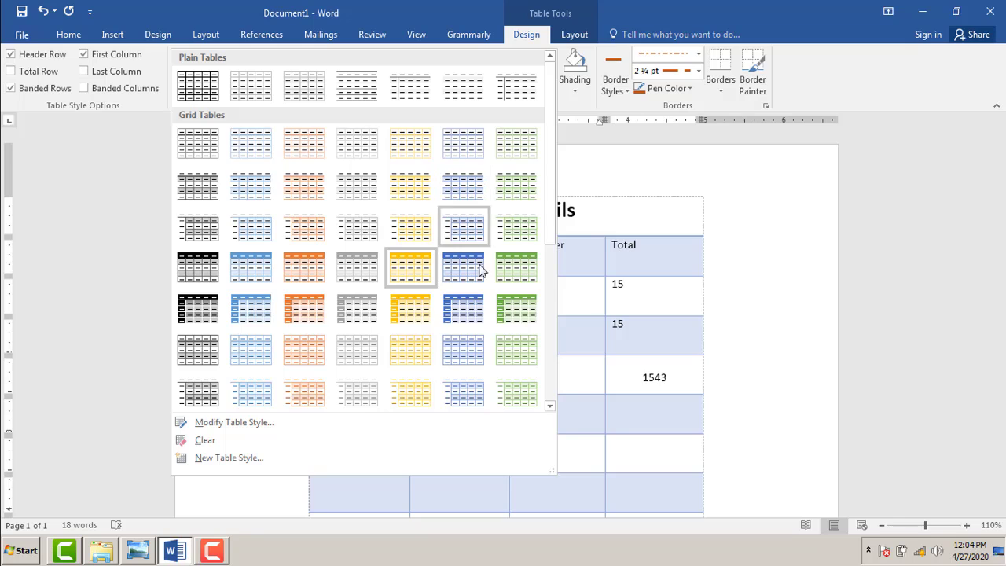
{"action": "left_click", "coordinate": [472, 307]}
{"action": "left_click", "coordinate": [775, 317]}
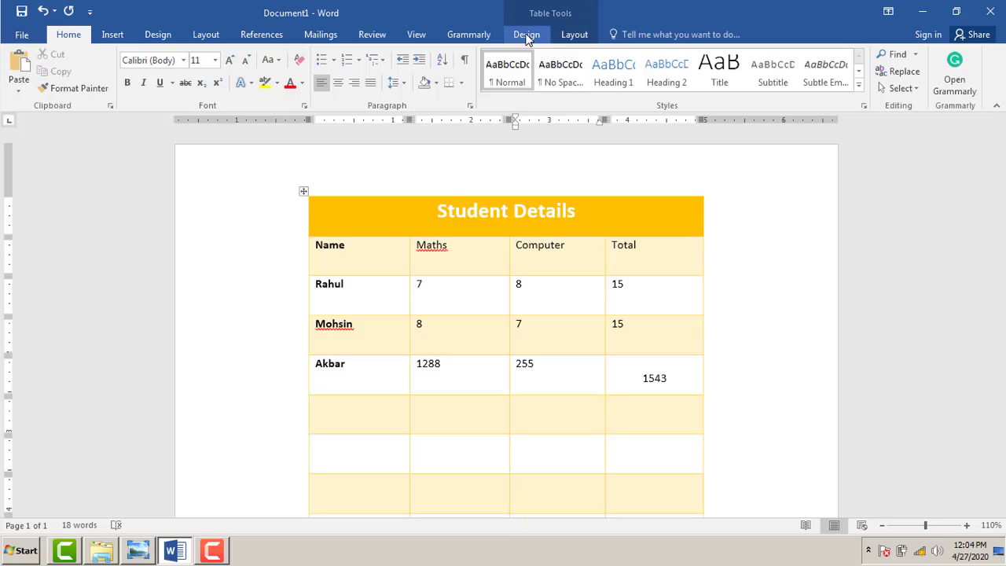
Open the full gallery of table styles for the Student Details table
{"action": "left_click", "coordinate": [526, 34]}
{"action": "left_click", "coordinate": [550, 86]}
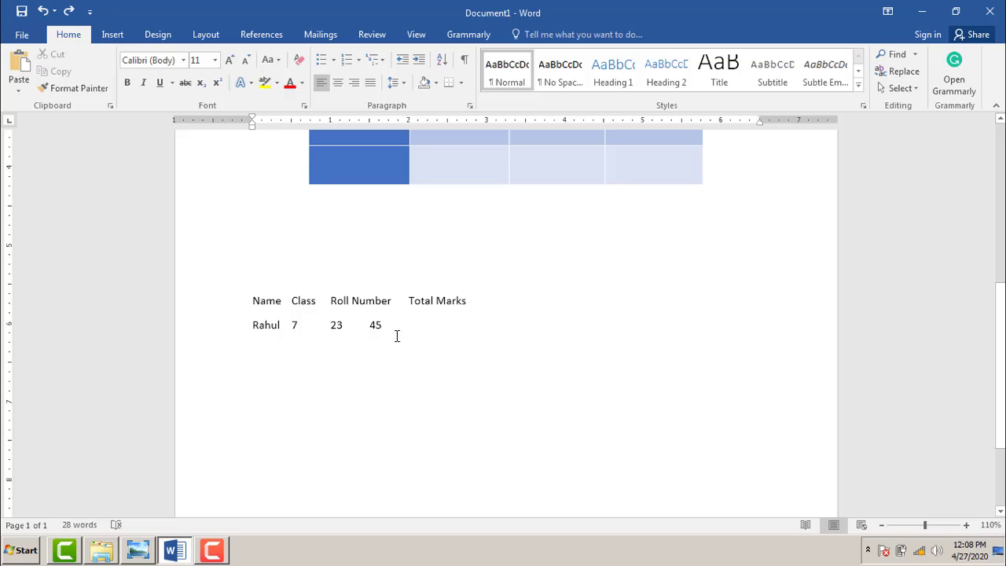
Convert the two tab-separated lines of student text below the table into a four-column table, separating the text at tabs
{"action": "left_click_drag", "start_coordinate": [401, 334], "coordinate": [260, 299]}
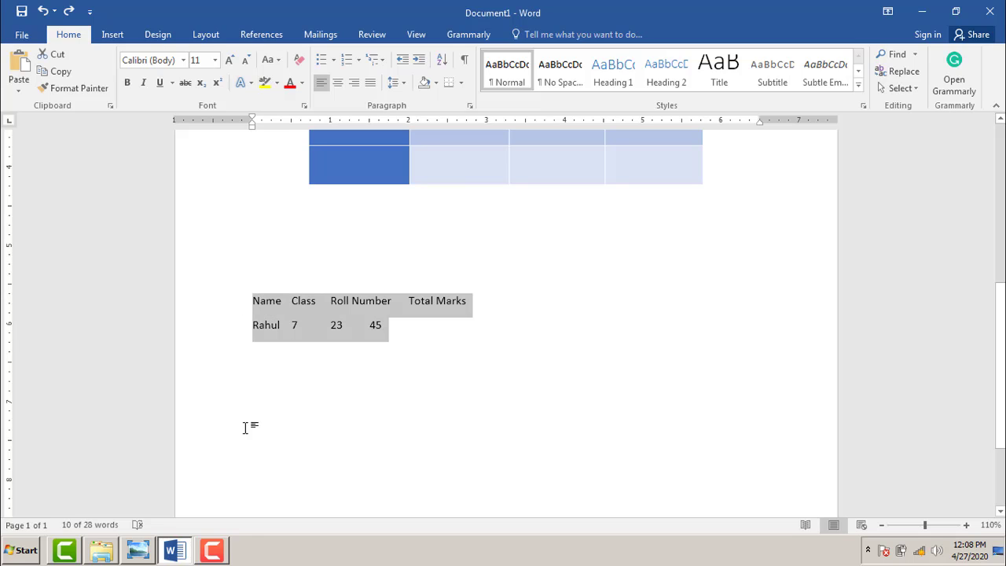
{"action": "left_click", "coordinate": [113, 36]}
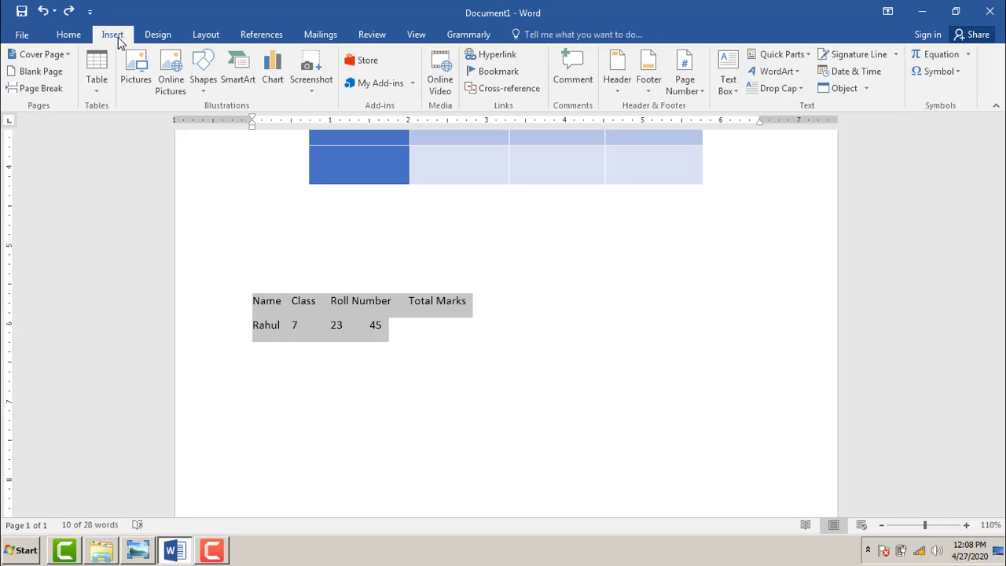
{"action": "left_click", "coordinate": [94, 95]}
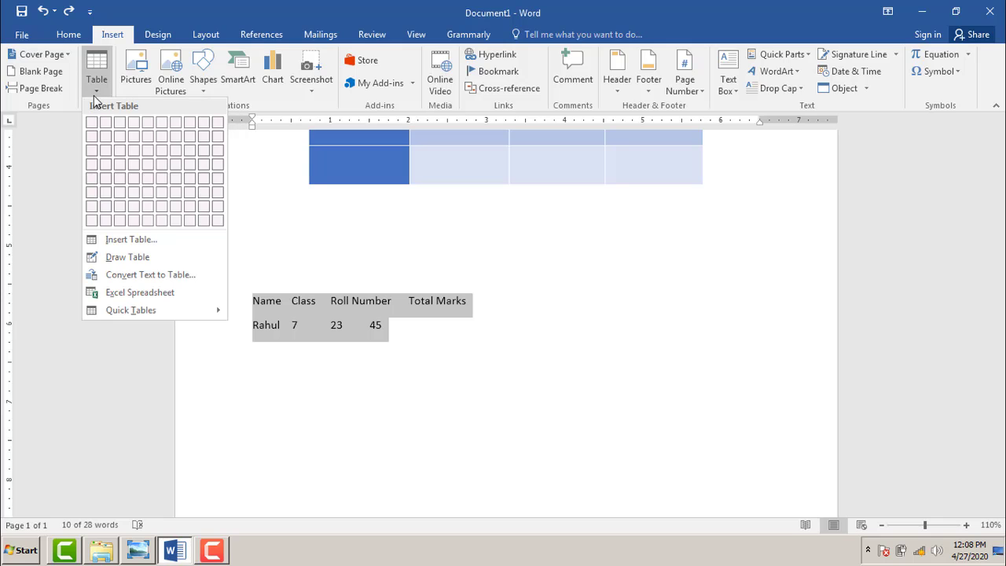
{"action": "left_click", "coordinate": [156, 281]}
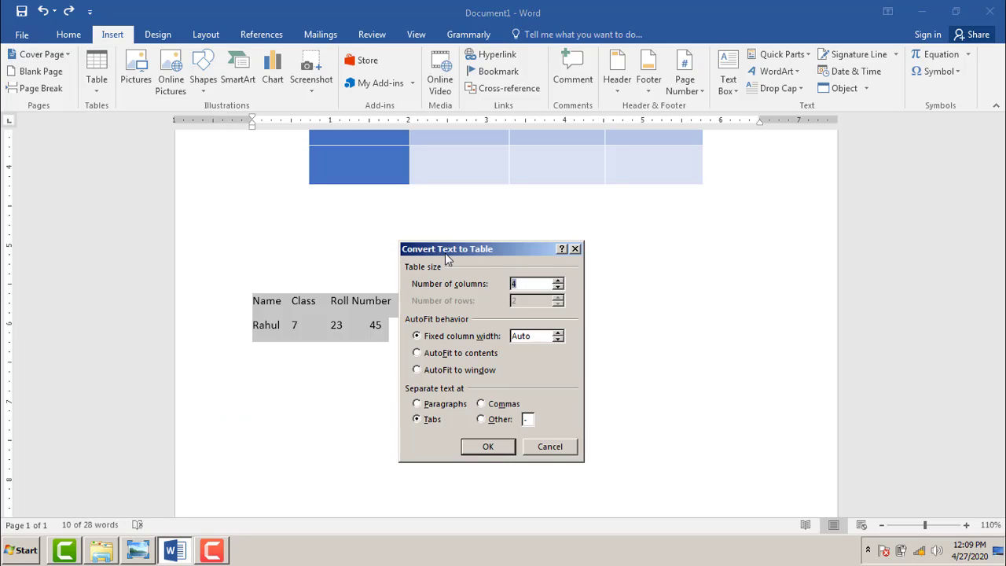
{"action": "left_click_drag", "start_coordinate": [445, 253], "coordinate": [625, 238]}
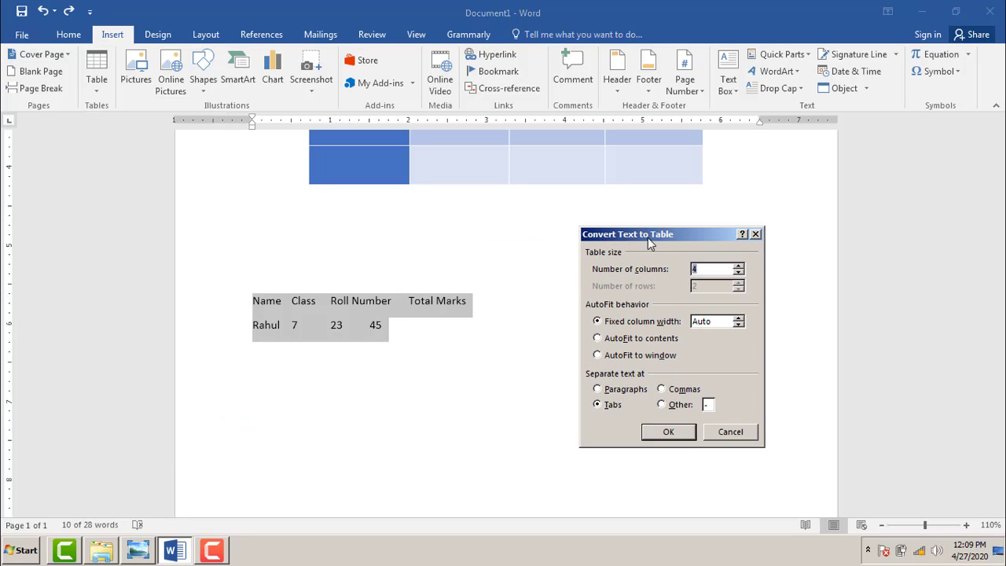
{"action": "left_click", "coordinate": [696, 269]}
{"action": "left_click", "coordinate": [672, 432]}
{"action": "left_click", "coordinate": [552, 421]}
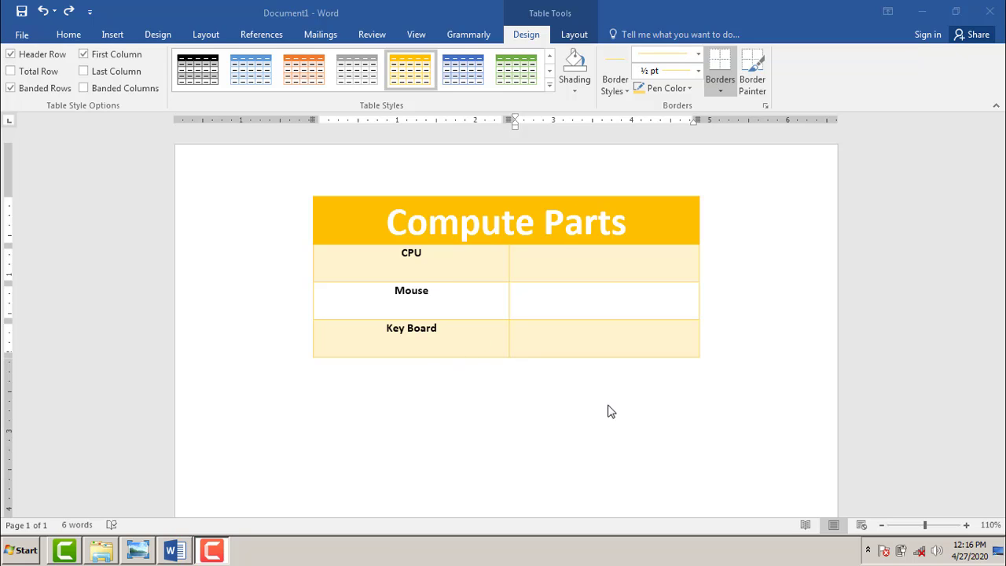
Insert the CPU-Processor-Transparent-Background picture into the empty cell beside CPU in the Compute Parts table
{"action": "left_click", "coordinate": [577, 264]}
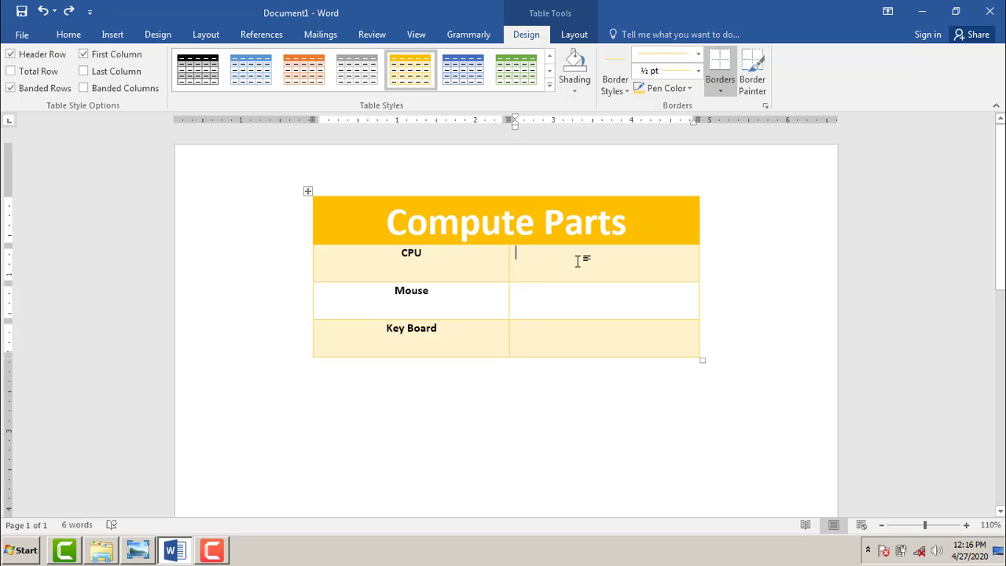
{"action": "key", "text": "alt+h"}
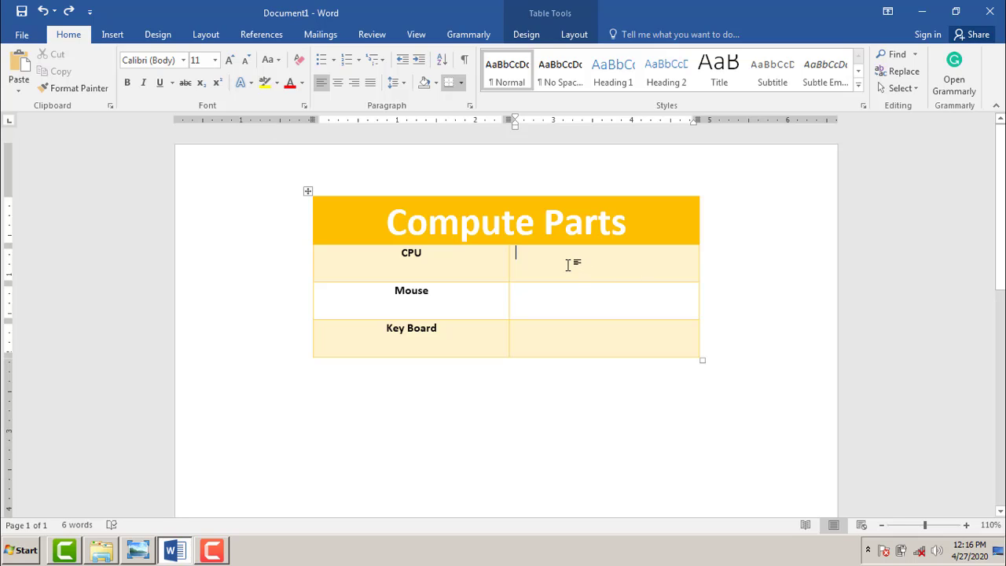
{"action": "left_click", "coordinate": [114, 36]}
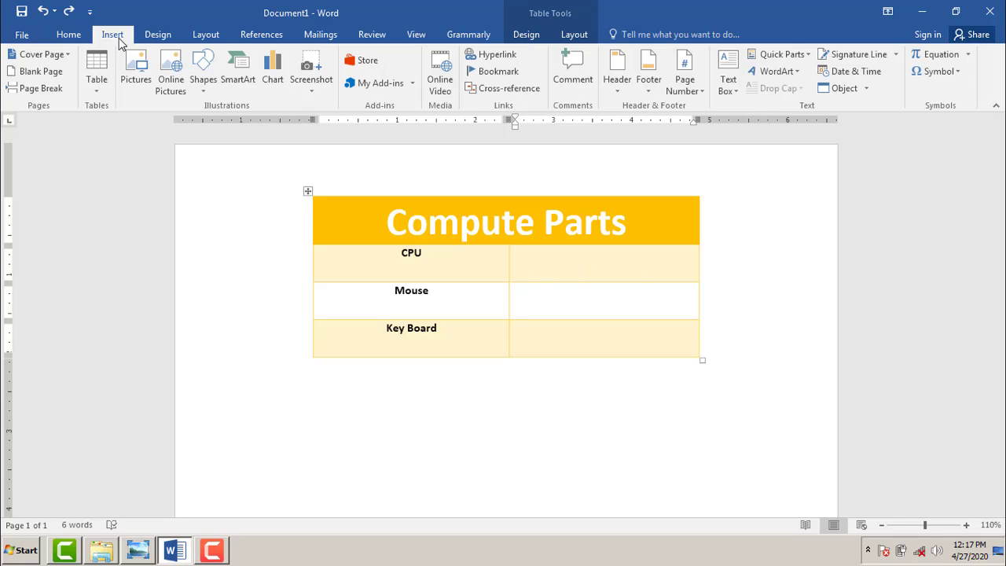
{"action": "left_click", "coordinate": [136, 76]}
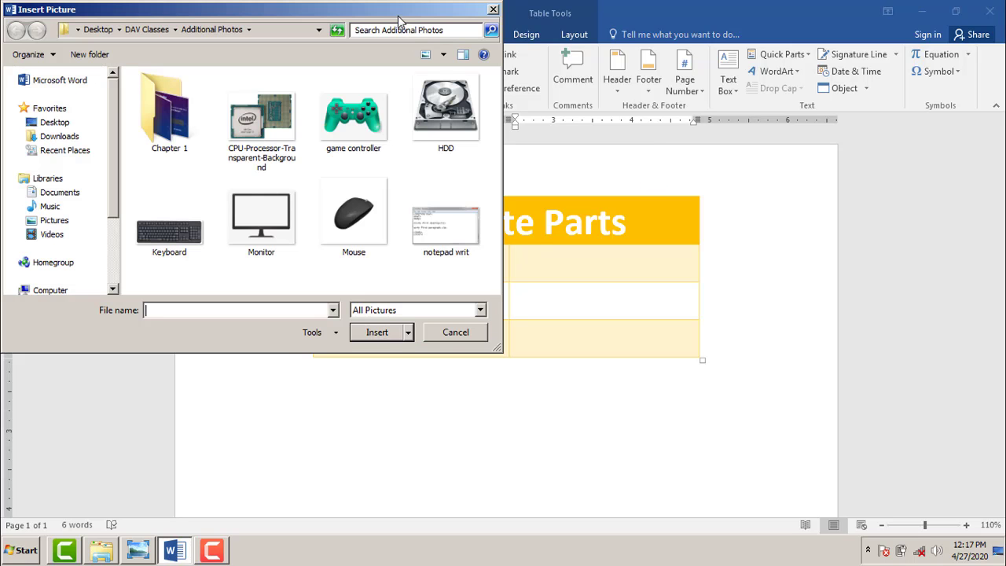
{"action": "left_click_drag", "start_coordinate": [397, 13], "coordinate": [425, 73]}
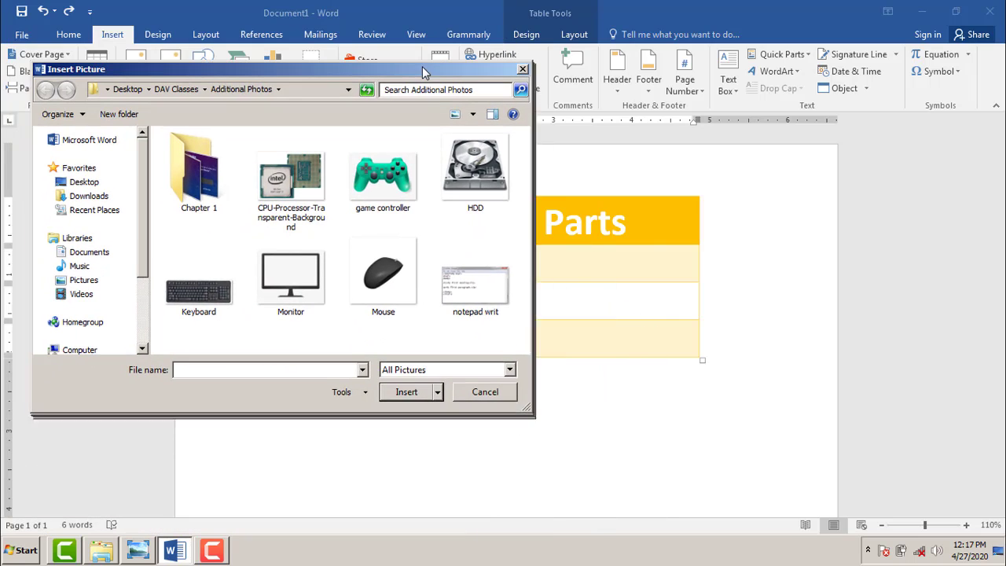
{"action": "left_click", "coordinate": [287, 187]}
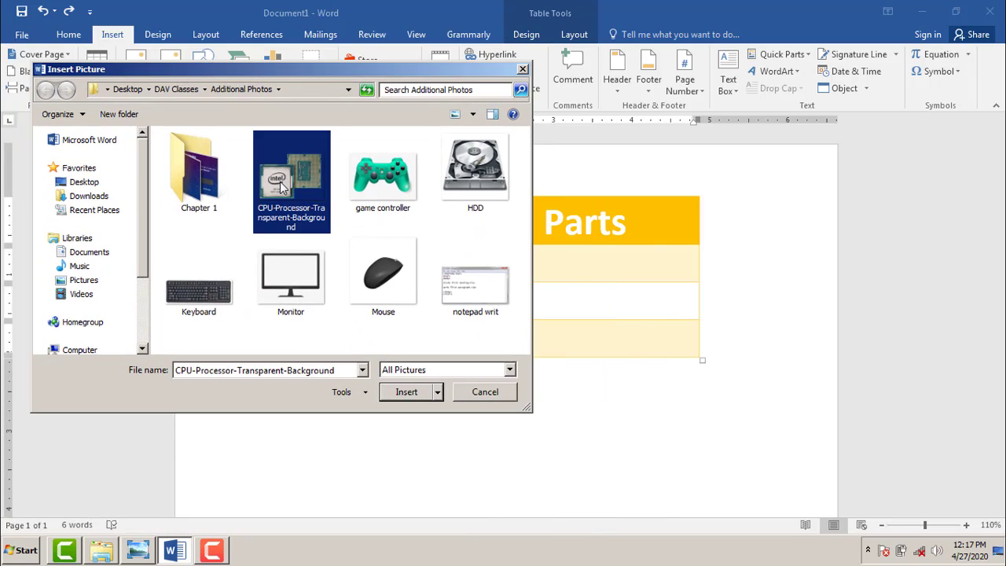
{"action": "left_click", "coordinate": [409, 391]}
Shrink the CPU picture proportionally to about 0.6" high and 0.84" wide
{"action": "scroll", "coordinate": [450, 417], "scroll_direction": "down", "scroll_amount": 2}
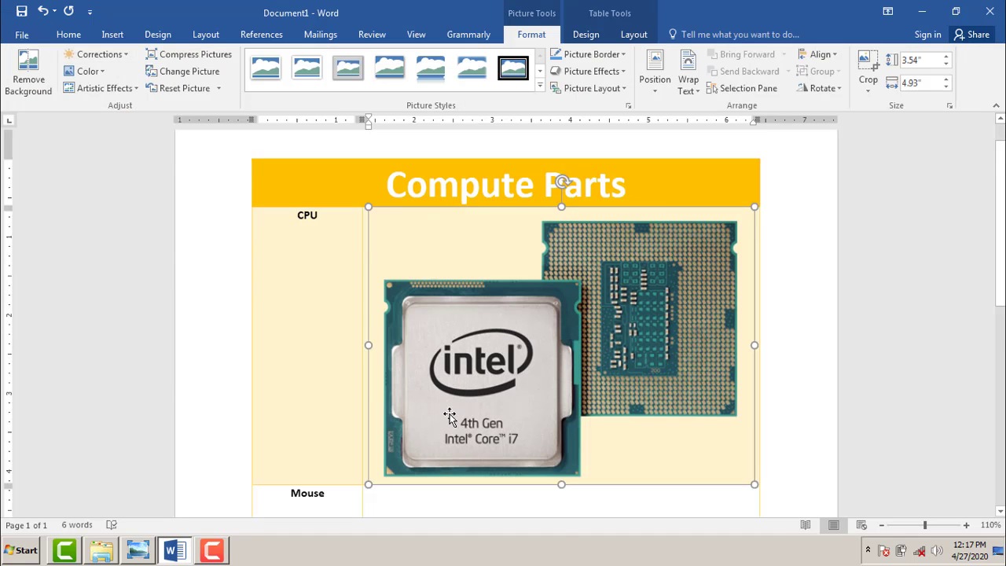
{"action": "scroll", "coordinate": [449, 416], "scroll_direction": "down", "scroll_amount": 1}
{"action": "scroll", "coordinate": [449, 416], "scroll_direction": "up", "scroll_amount": 2}
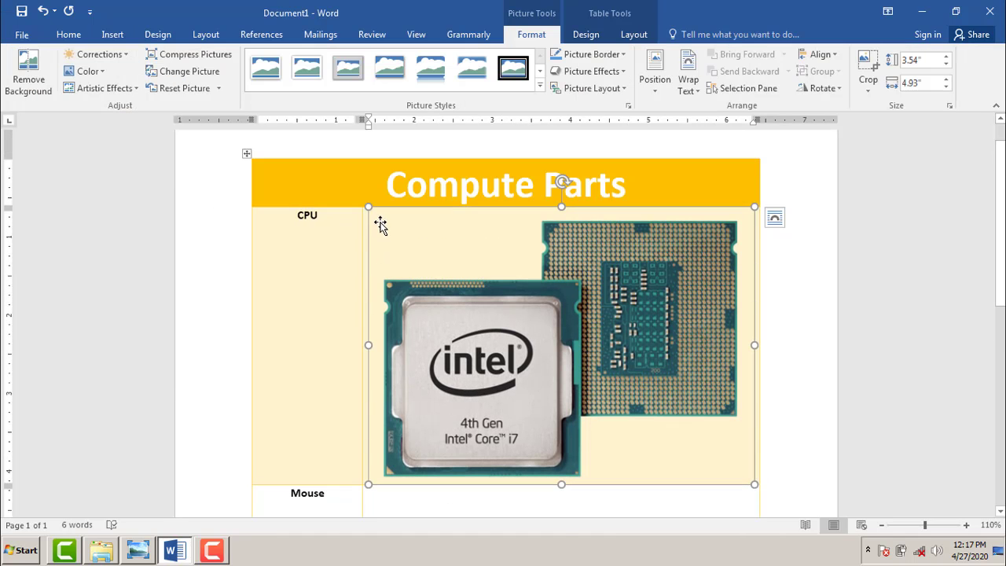
{"action": "left_click_drag", "start_coordinate": [369, 207], "coordinate": [717, 342]}
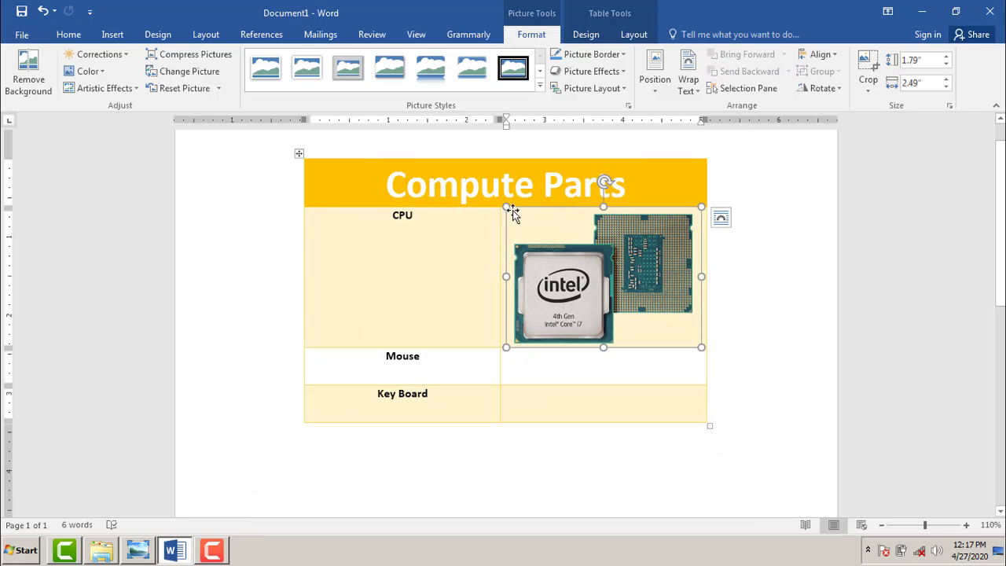
{"action": "left_click_drag", "start_coordinate": [505, 209], "coordinate": [643, 300]}
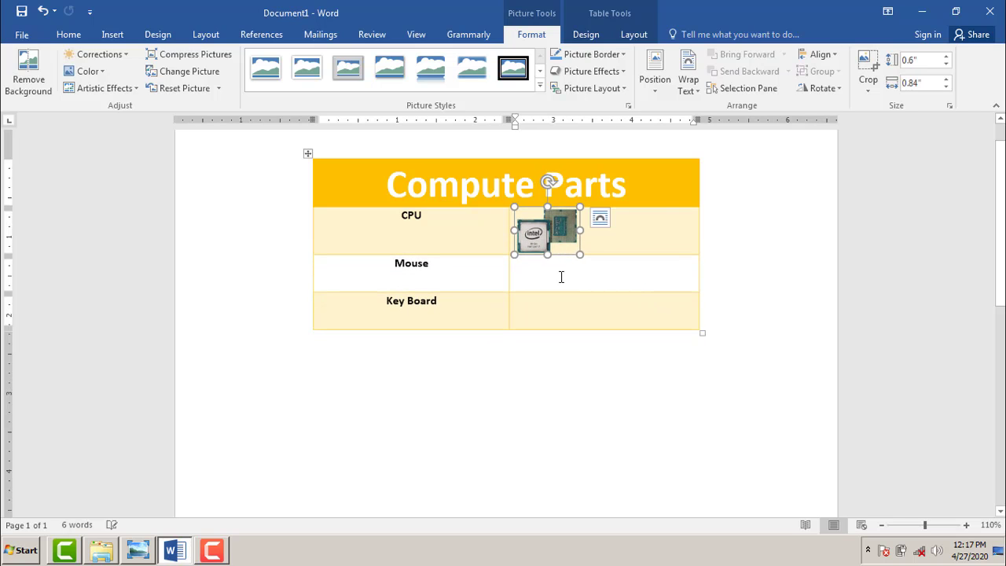
Set the CPU picture's text wrapping to Square and move it to about the middle of its cell
{"action": "left_click", "coordinate": [601, 222]}
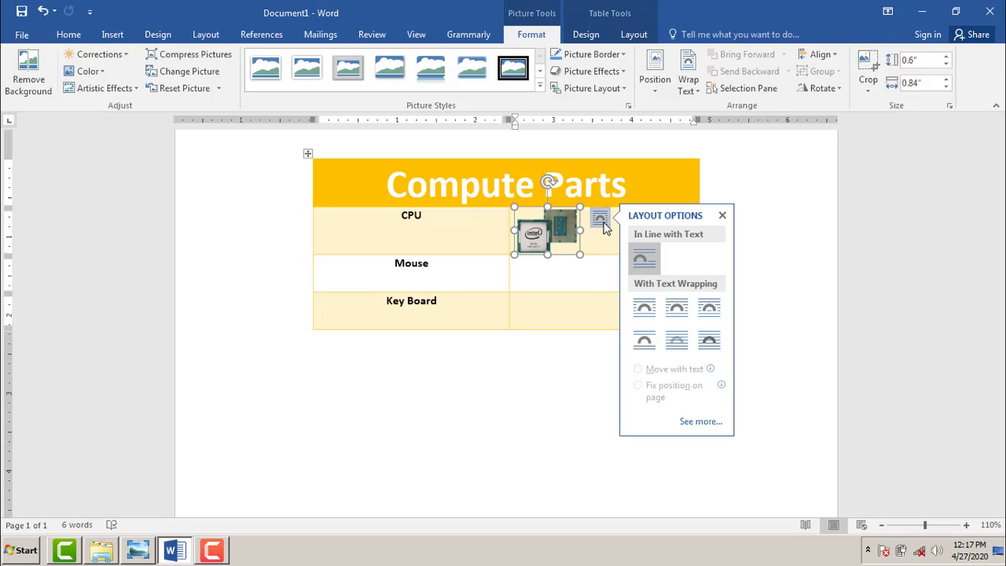
{"action": "left_click", "coordinate": [643, 308]}
{"action": "left_click_drag", "start_coordinate": [540, 234], "coordinate": [589, 232]}
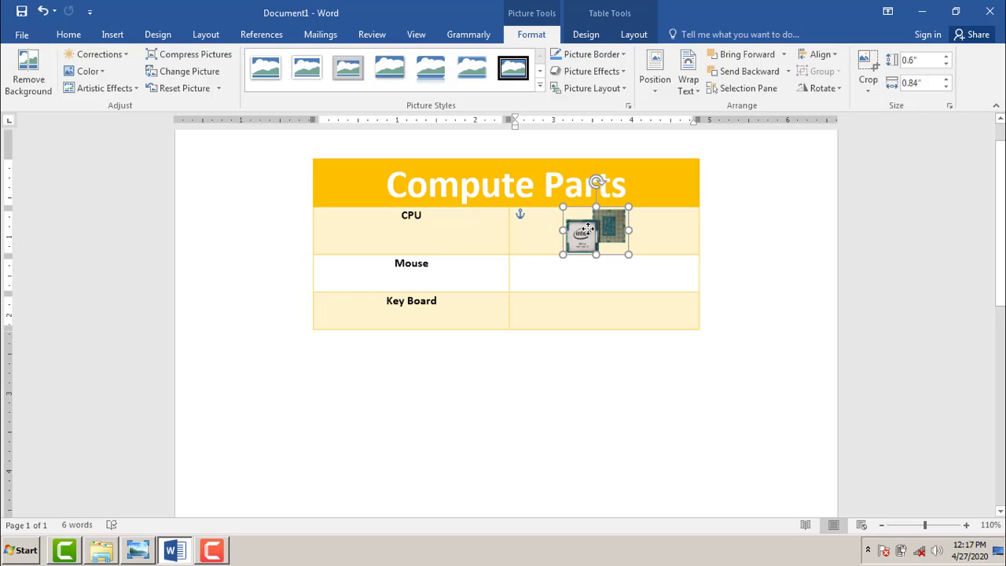
Insert the Mouse picture into the empty cell beside Mouse and shrink it to about 0.63" by 0.63"
{"action": "left_click", "coordinate": [571, 279]}
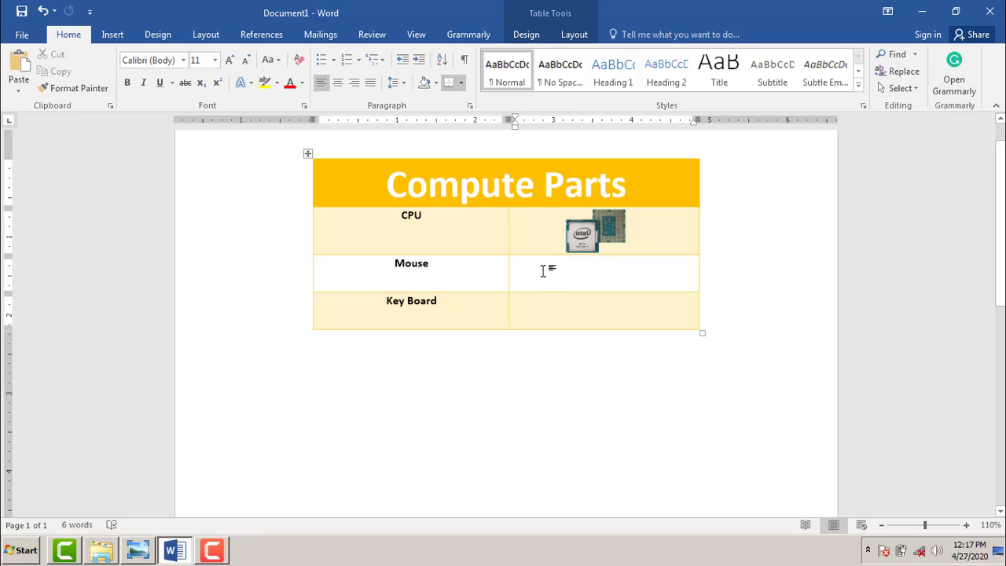
{"action": "left_click", "coordinate": [113, 34]}
{"action": "left_click", "coordinate": [134, 65]}
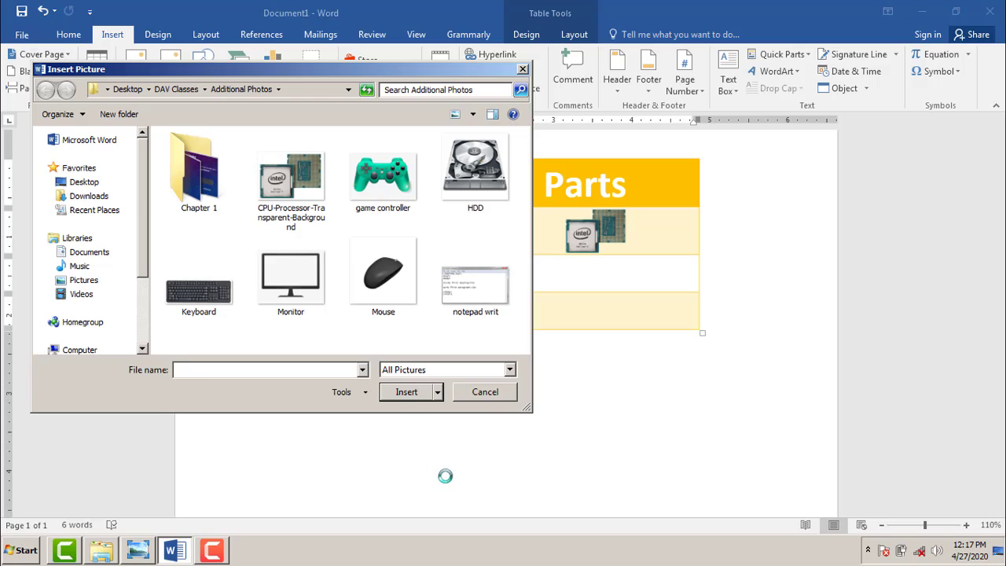
{"action": "left_click", "coordinate": [381, 275]}
{"action": "left_click", "coordinate": [411, 391]}
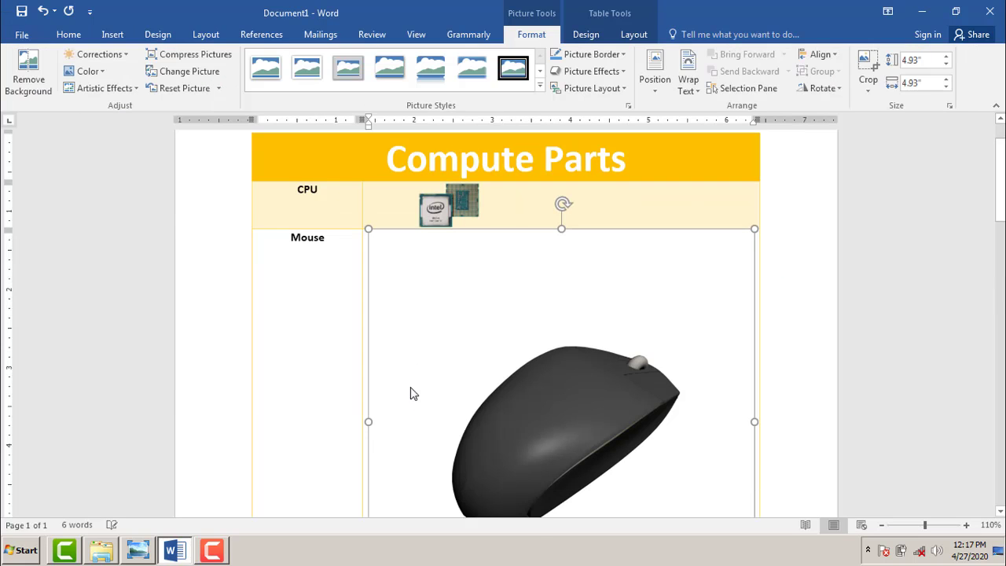
{"action": "left_click_drag", "start_coordinate": [369, 231], "coordinate": [612, 410]}
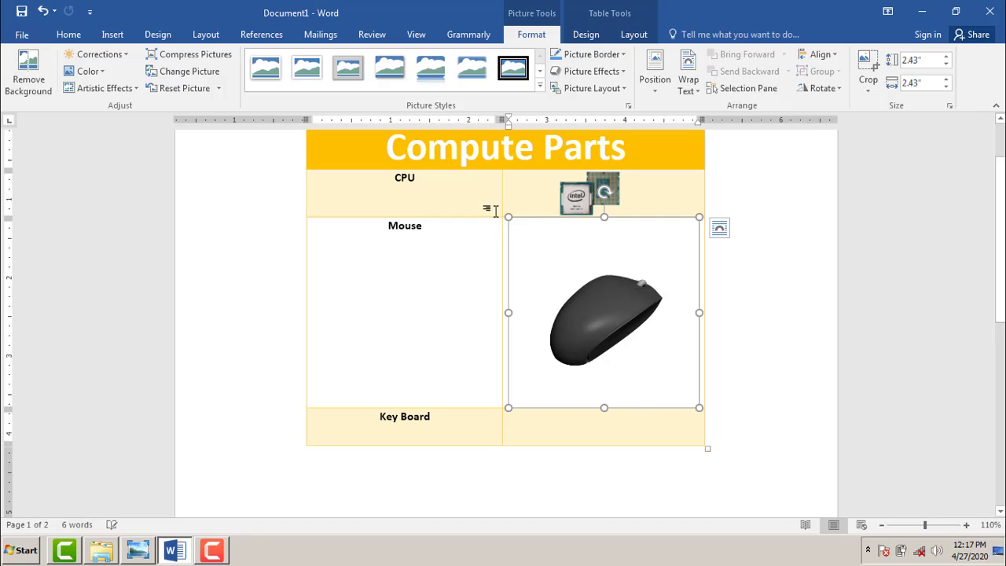
{"action": "left_click_drag", "start_coordinate": [511, 217], "coordinate": [655, 358]}
Set the mouse picture's text wrapping to Square and move it to about the middle of its cell, below the CPU picture
{"action": "left_click_drag", "start_coordinate": [540, 244], "coordinate": [581, 240]}
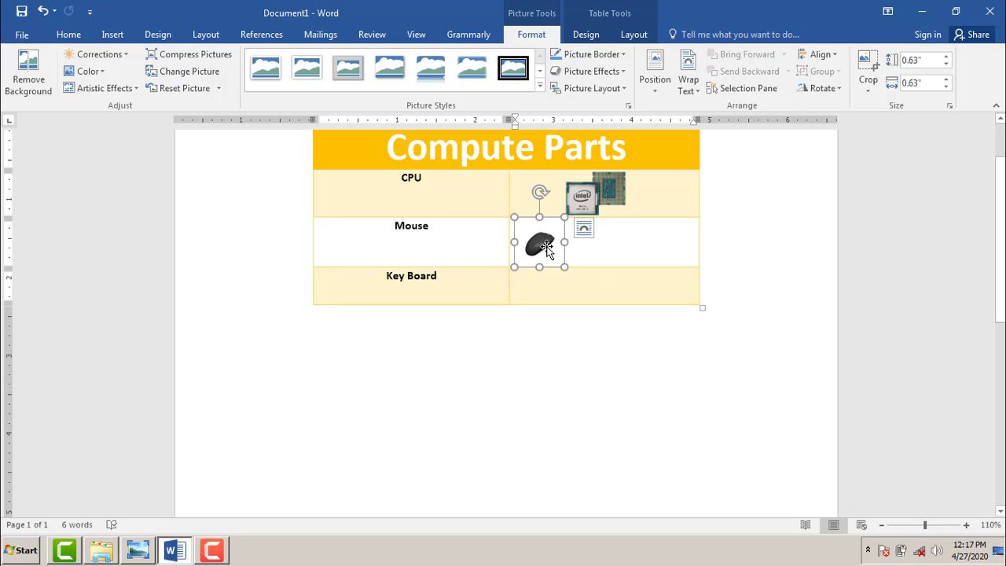
{"action": "left_click", "coordinate": [584, 228]}
{"action": "left_click", "coordinate": [628, 318]}
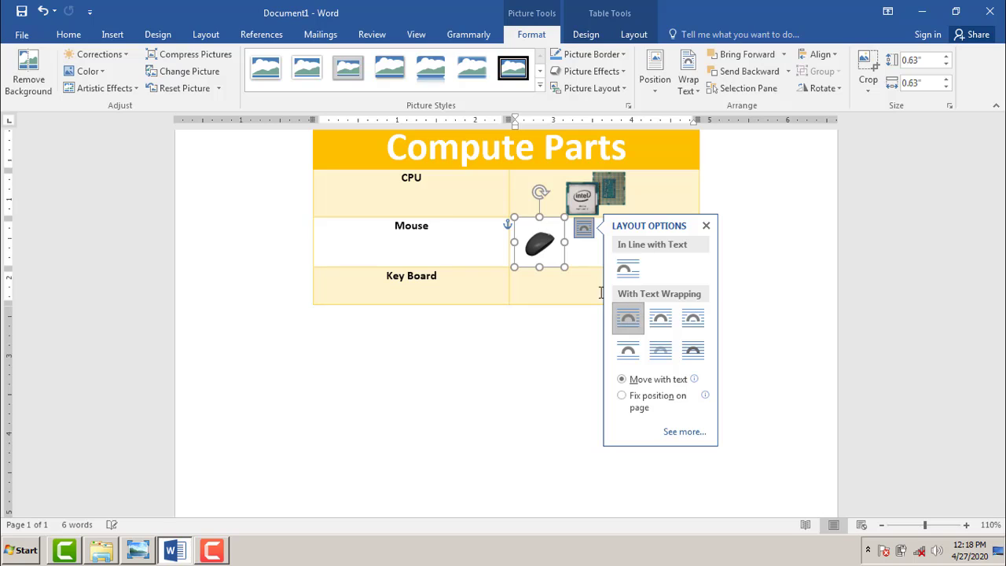
{"action": "left_click_drag", "start_coordinate": [539, 245], "coordinate": [593, 245]}
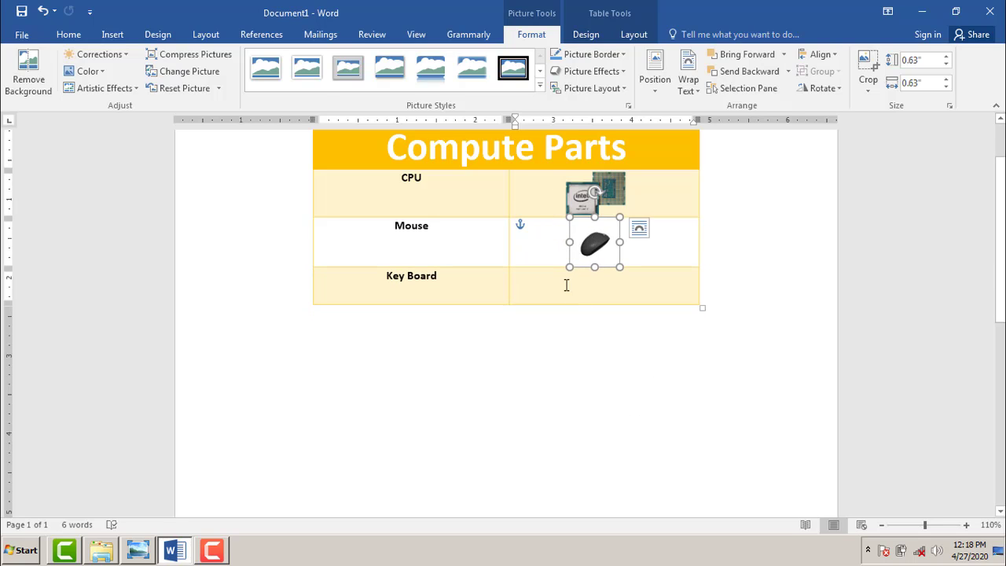
Insert the Keyboard picture into the empty cell beside Key Board and shrink it to about 0.57" high and 1.61" wide
{"action": "left_click", "coordinate": [566, 285]}
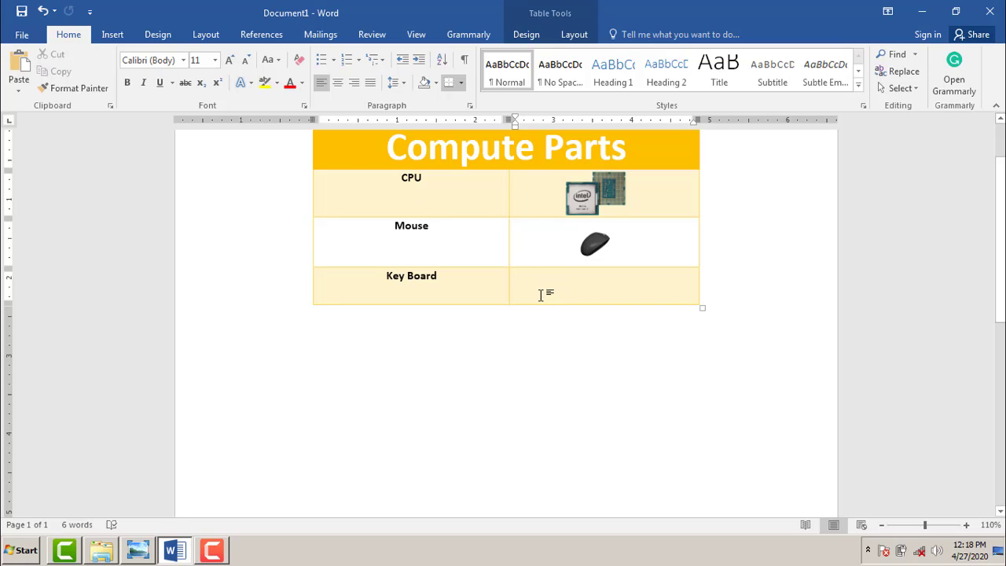
{"action": "left_click", "coordinate": [112, 34]}
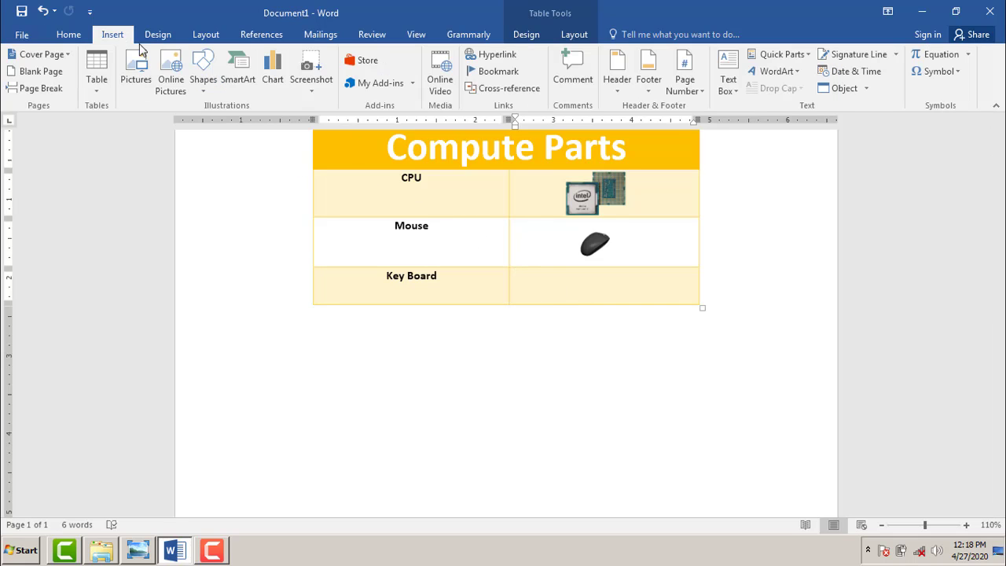
{"action": "left_click", "coordinate": [135, 79]}
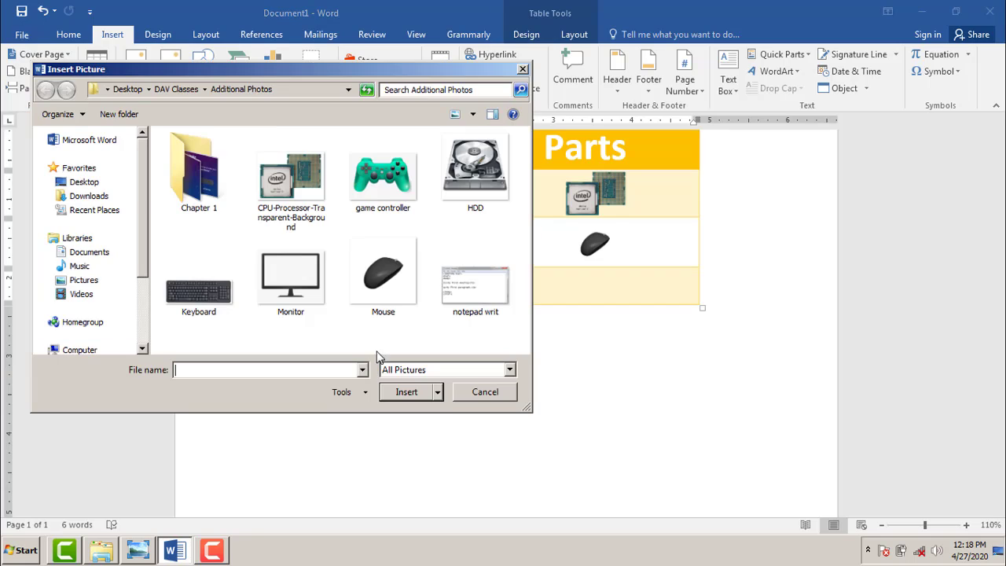
{"action": "left_click", "coordinate": [206, 303]}
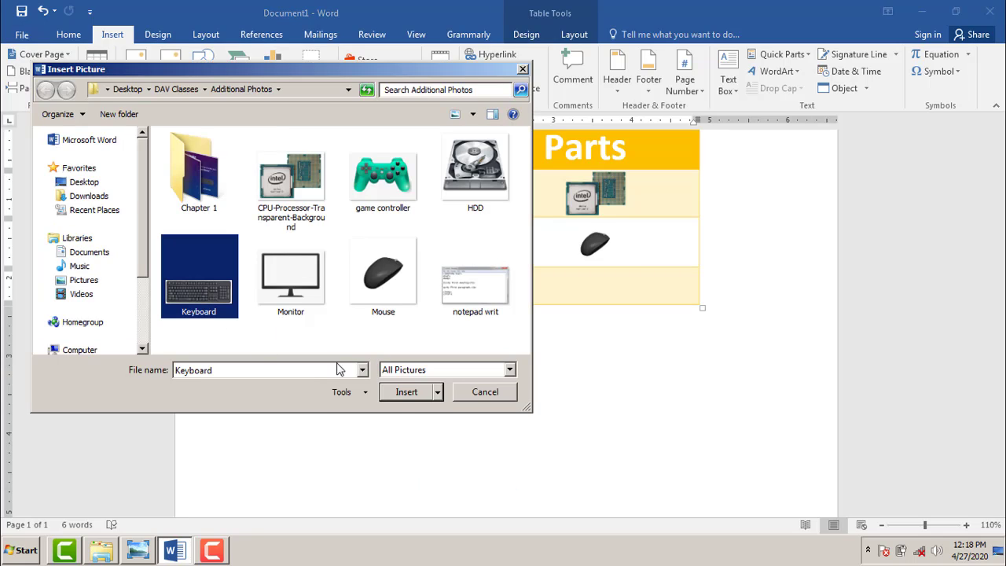
{"action": "left_click", "coordinate": [407, 397]}
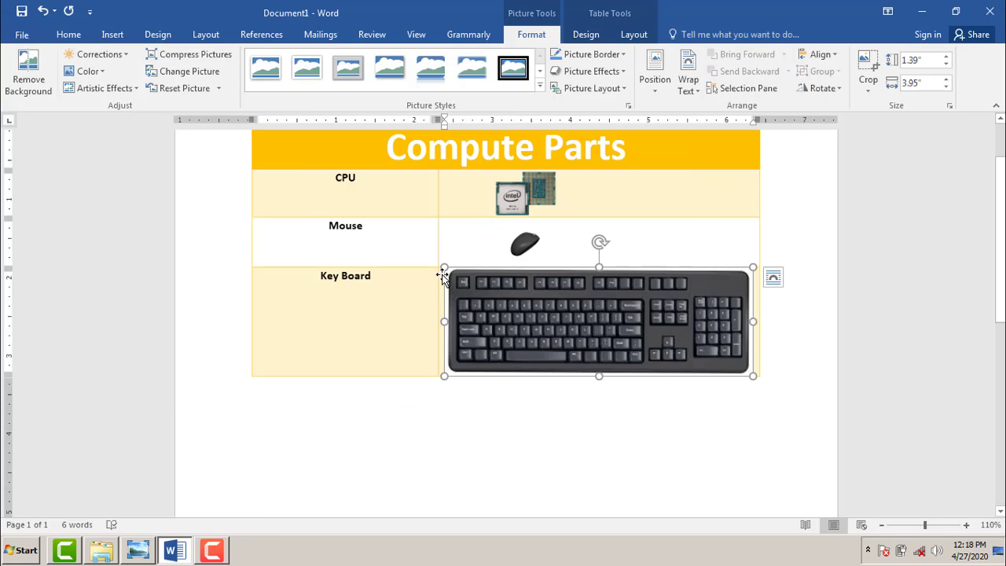
{"action": "left_click_drag", "start_coordinate": [442, 267], "coordinate": [618, 292]}
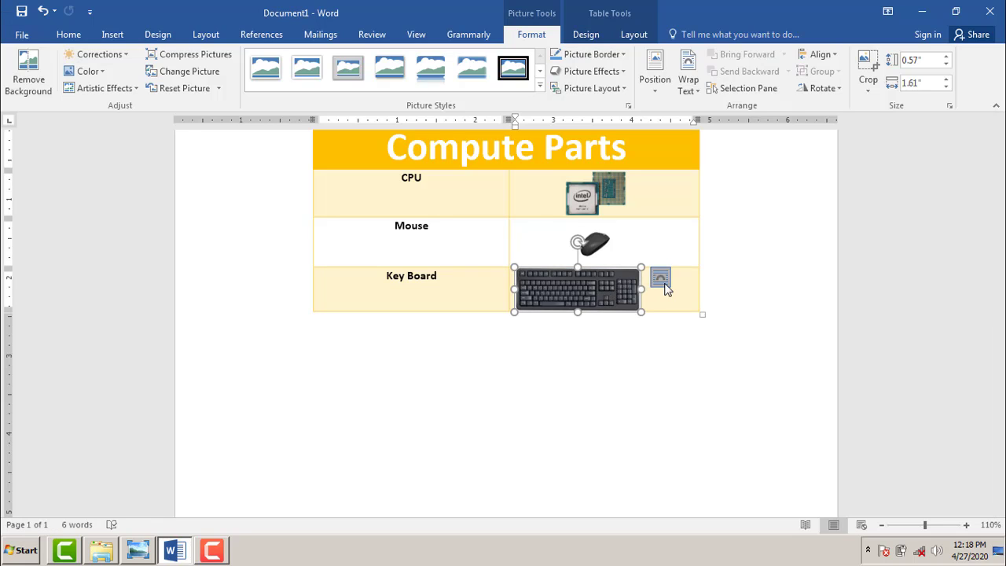
Set the keyboard picture's text wrapping to Square, move it to about the middle of its cell, and deselect it
{"action": "left_click", "coordinate": [661, 278]}
{"action": "left_click", "coordinate": [705, 367]}
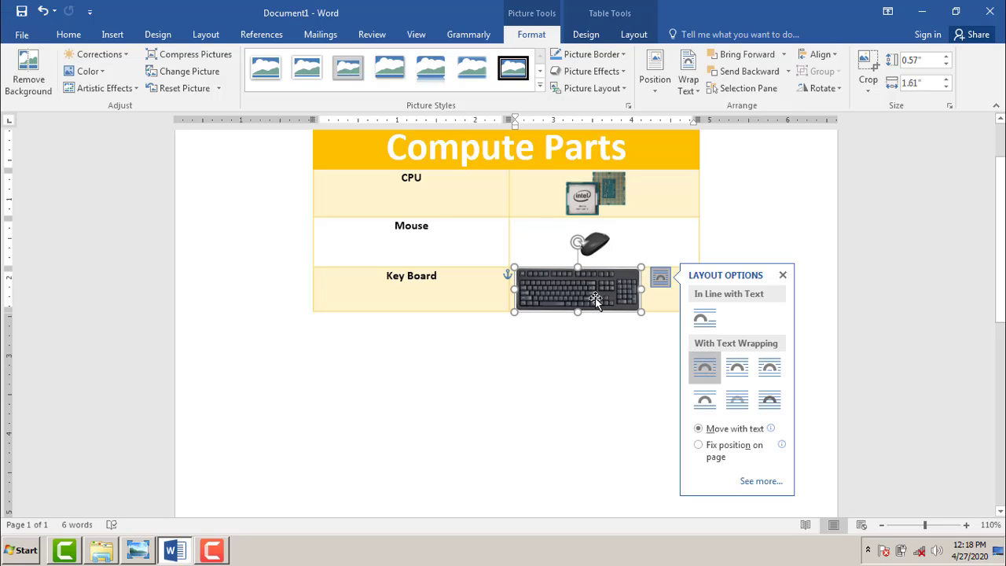
{"action": "left_click_drag", "start_coordinate": [590, 293], "coordinate": [624, 293]}
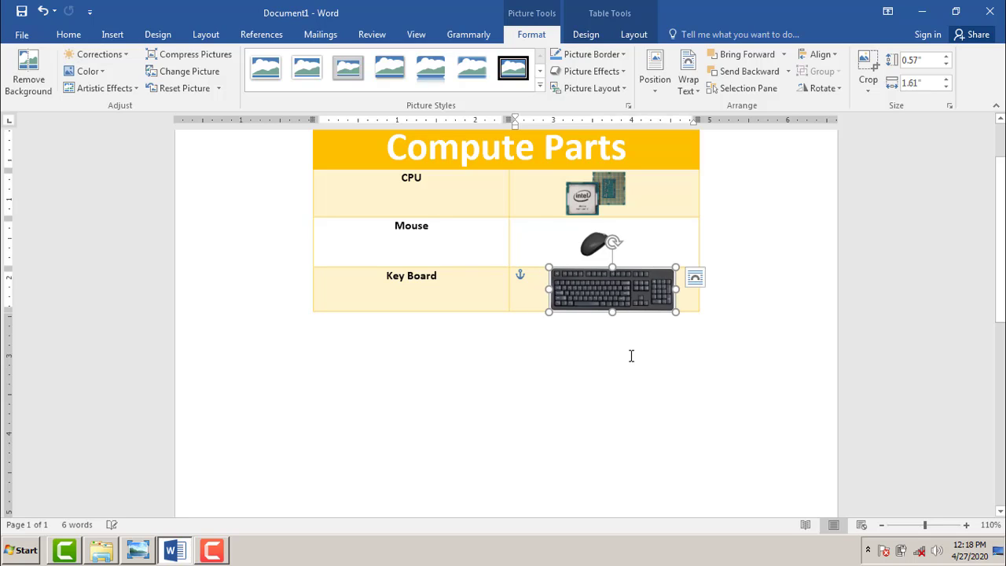
{"action": "left_click", "coordinate": [628, 425]}
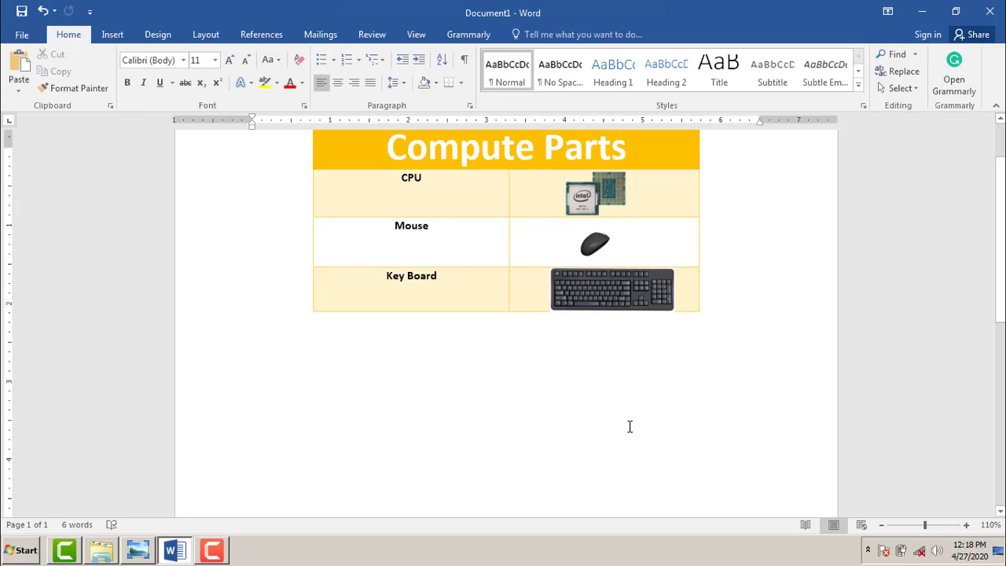